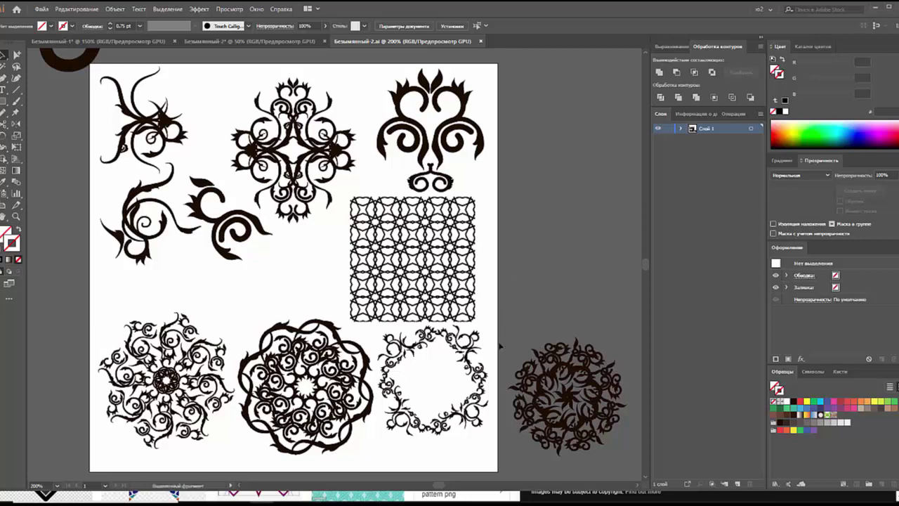
- Scroll the Islamic pattern results and preview the pink interlaced, grey and teal star thumbnails
mouse_move(492, 349)
left_mouse_down()
mouse_move(515, 319)
mouse_move(519, 330)
left_mouse_up()
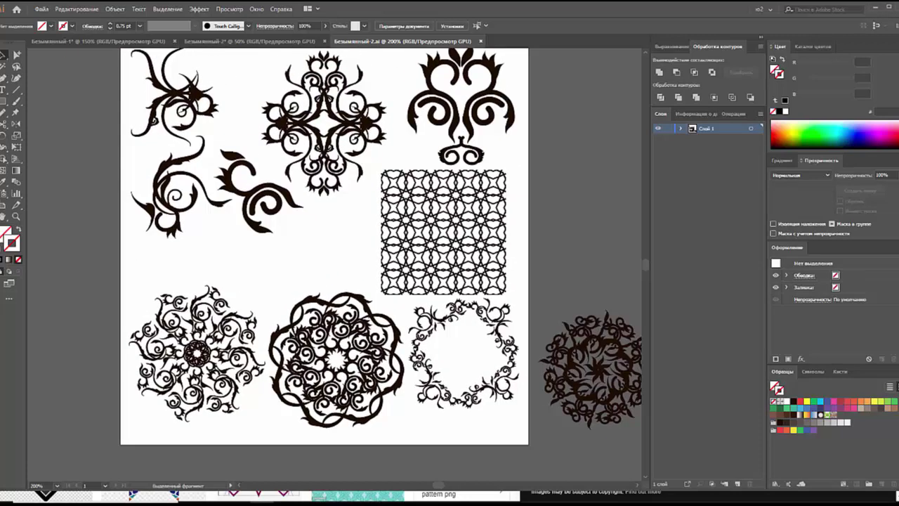
left_click_drag(269, 288, 241, 298)
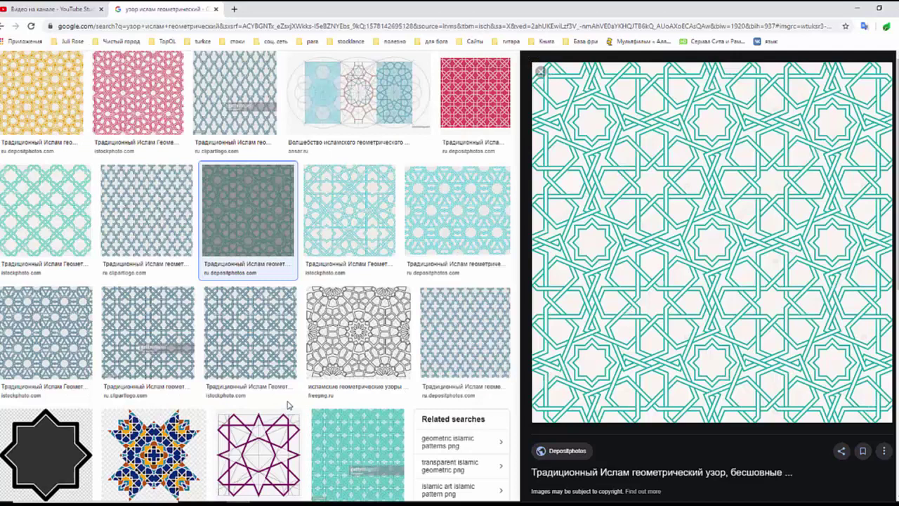
scroll(287, 405, "up", 2)
scroll(281, 402, "up", 1)
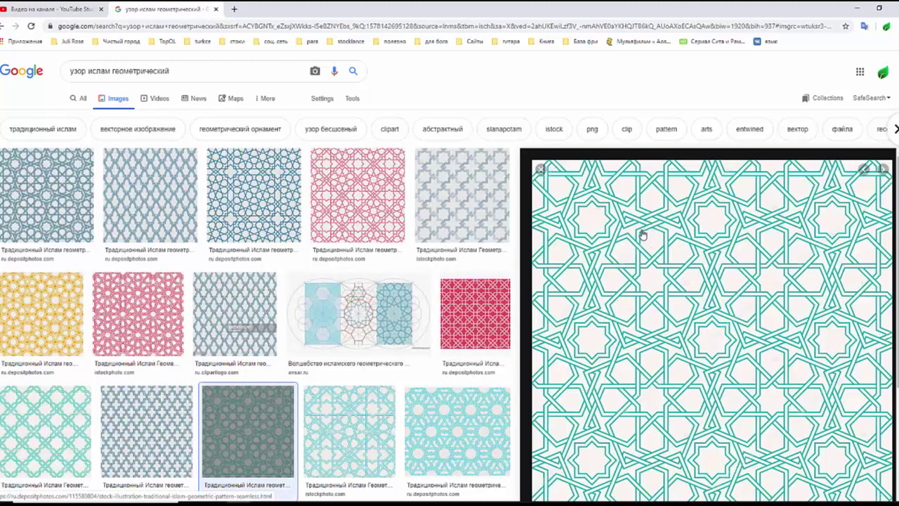
left_click(402, 234)
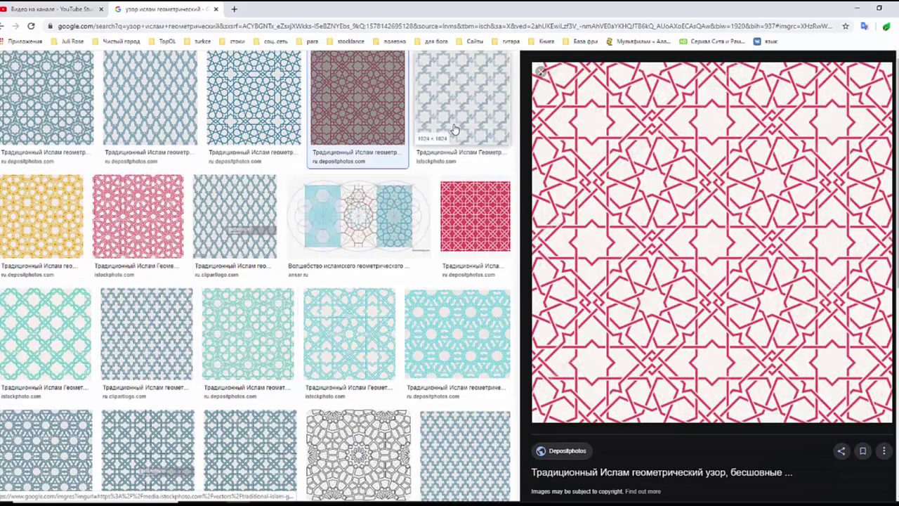
left_click(454, 130)
left_click(269, 123)
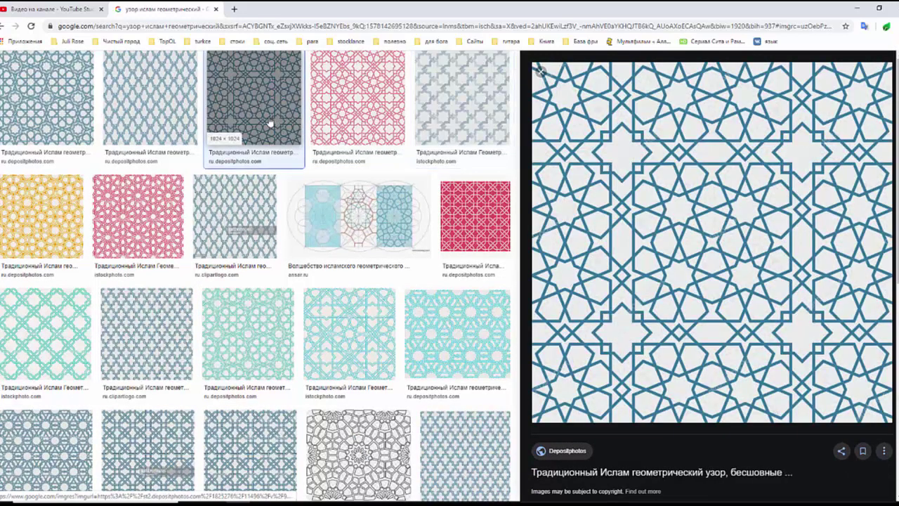
- Preview the first-row stars, yellow, pink, grey clipartlogo and teal interlaced star results
left_click(182, 109)
left_click(68, 103)
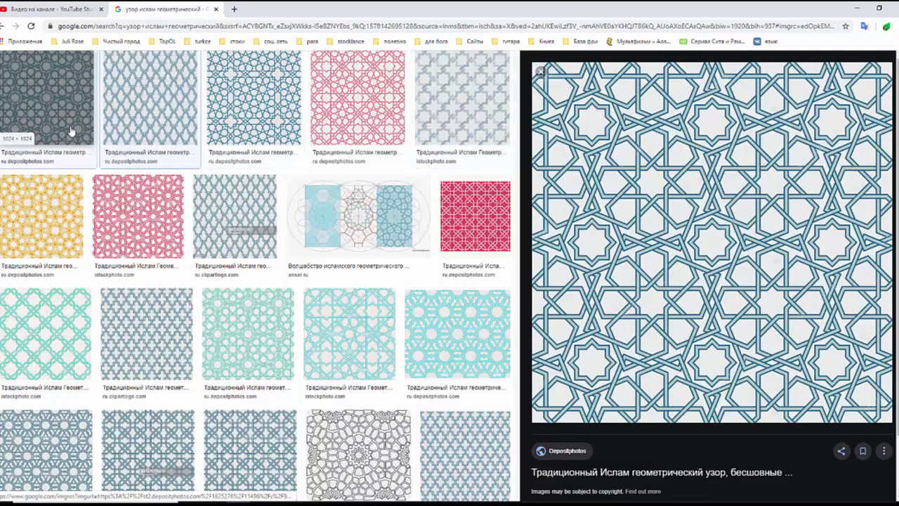
left_click(70, 199)
left_click(151, 209)
left_click(229, 209)
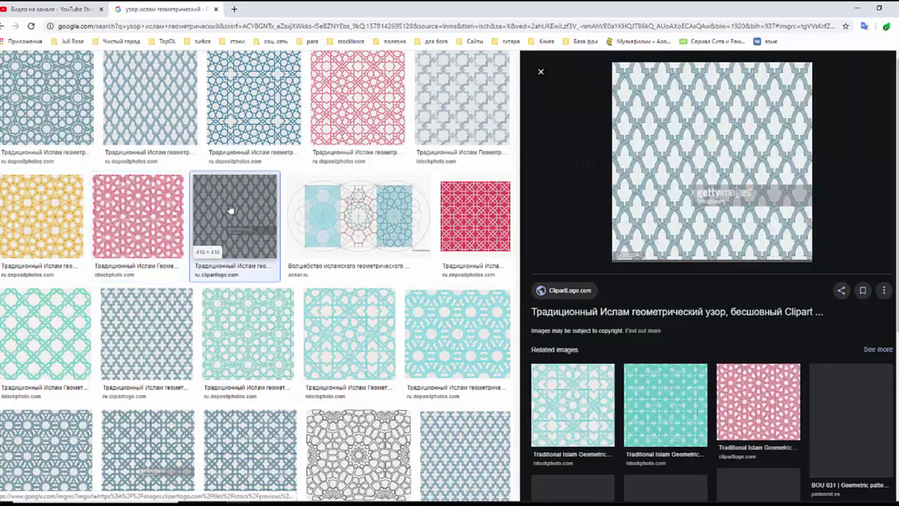
left_click(349, 330)
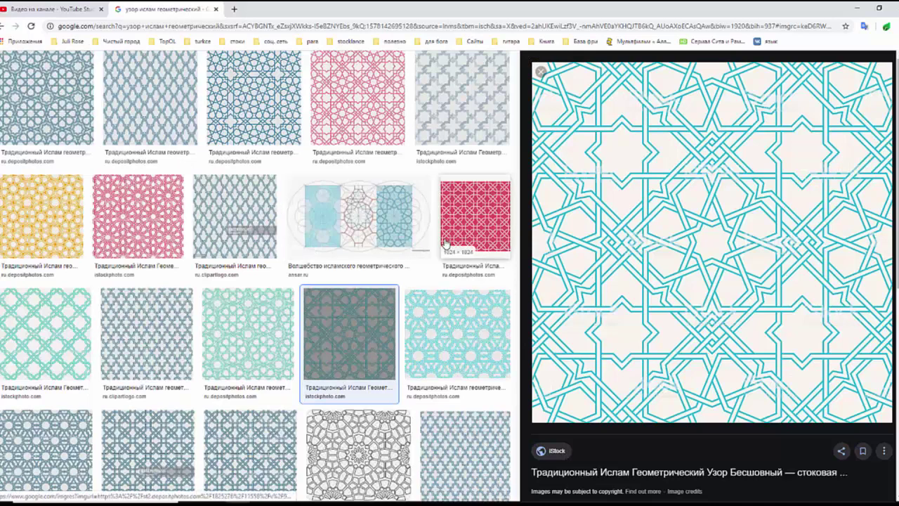
- Open the construction diagram, star drawings and Mathematics of Islamic Art related images
left_click(397, 232)
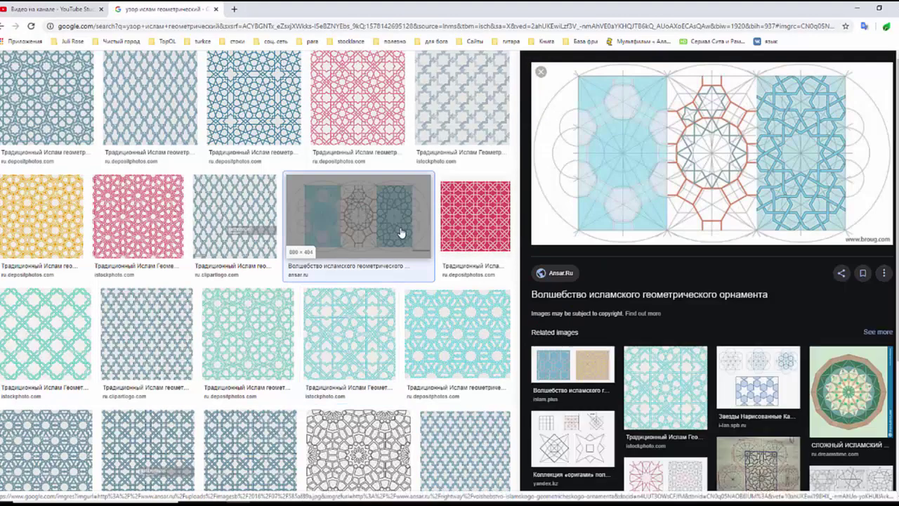
left_click(741, 397)
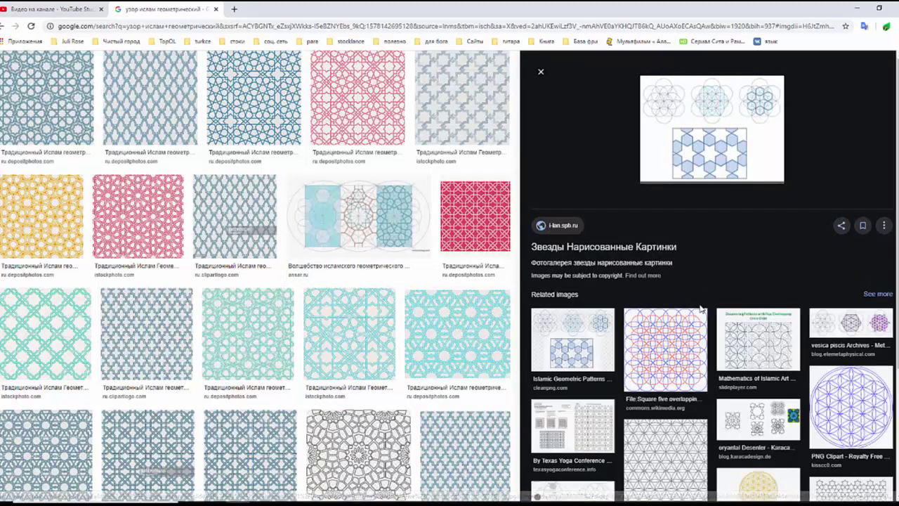
left_click(737, 324)
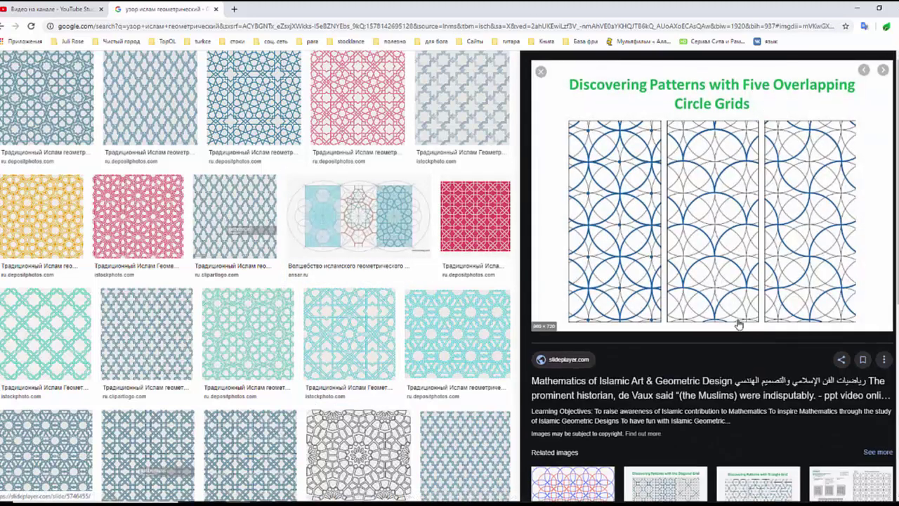
scroll(739, 325, "down", 2)
scroll(739, 324, "down", 1)
scroll(739, 324, "down", 1)
scroll(739, 325, "down", 1)
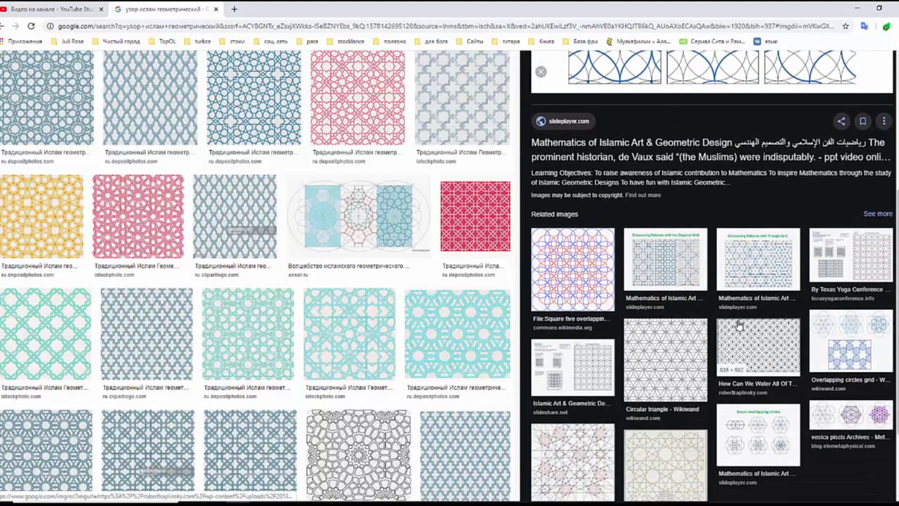
- View the Overlapping circles grid and flower-of-life related images
left_click(843, 343)
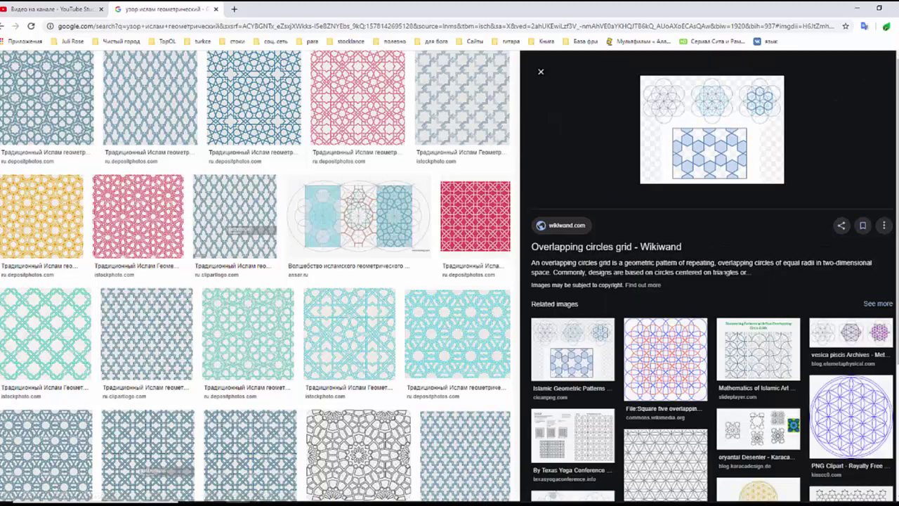
mouse_move(712, 129)
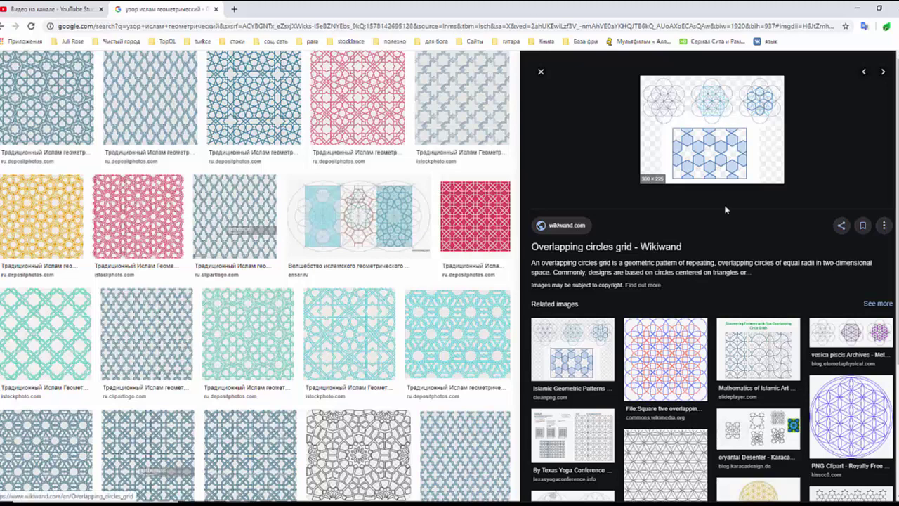
scroll(701, 217, "down", 3)
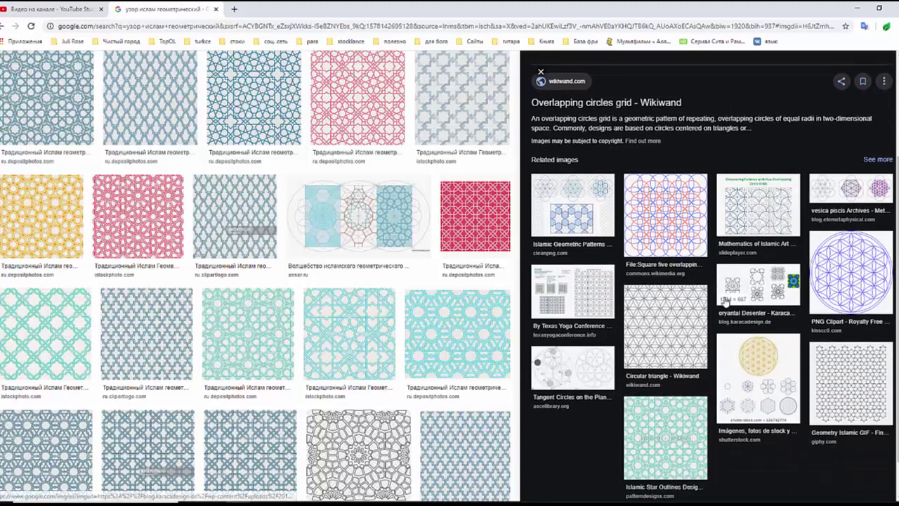
left_click(754, 372)
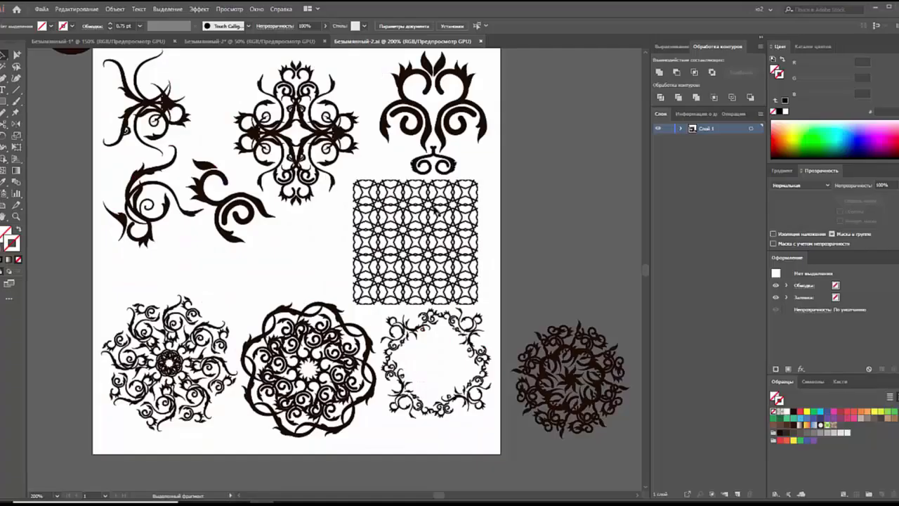
- In Безымянный-2, delete the old pattern grid and draw a tall rectangle
left_click(281, 41)
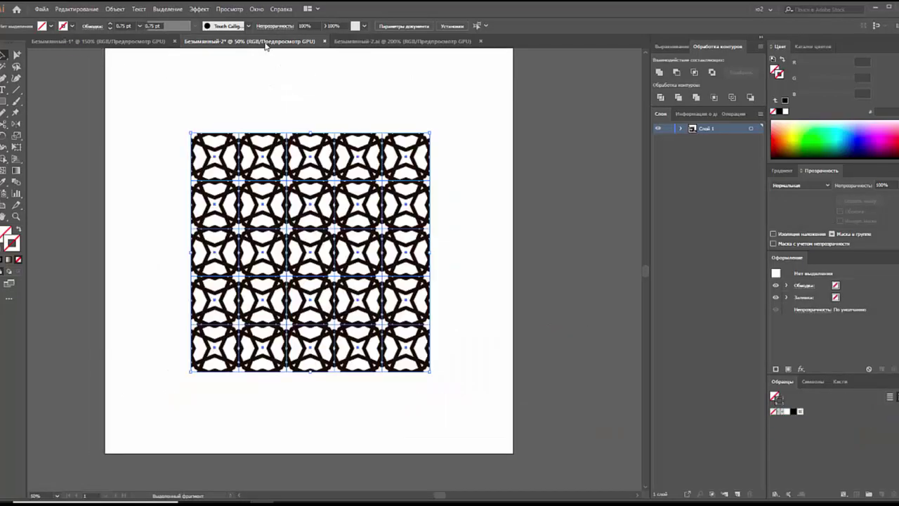
key("Delete")
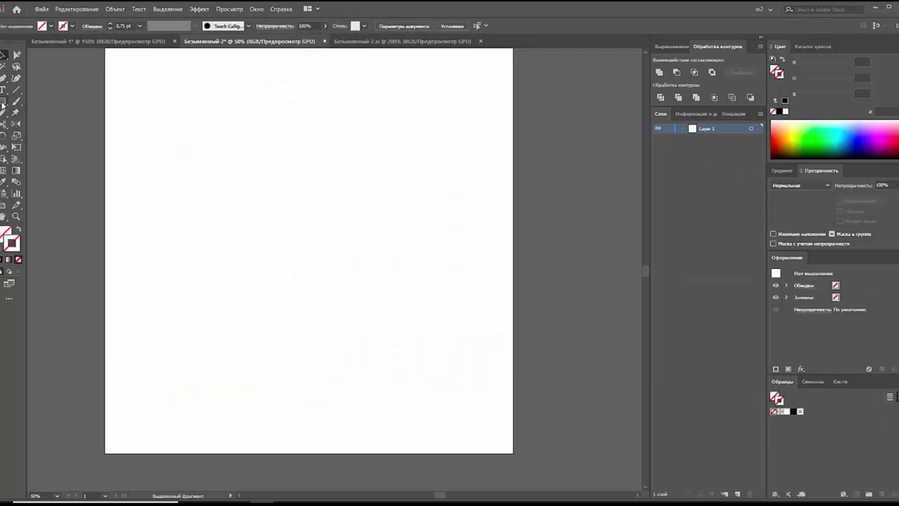
left_click_drag(3, 100, 62, 99)
left_click_drag(273, 147, 347, 338)
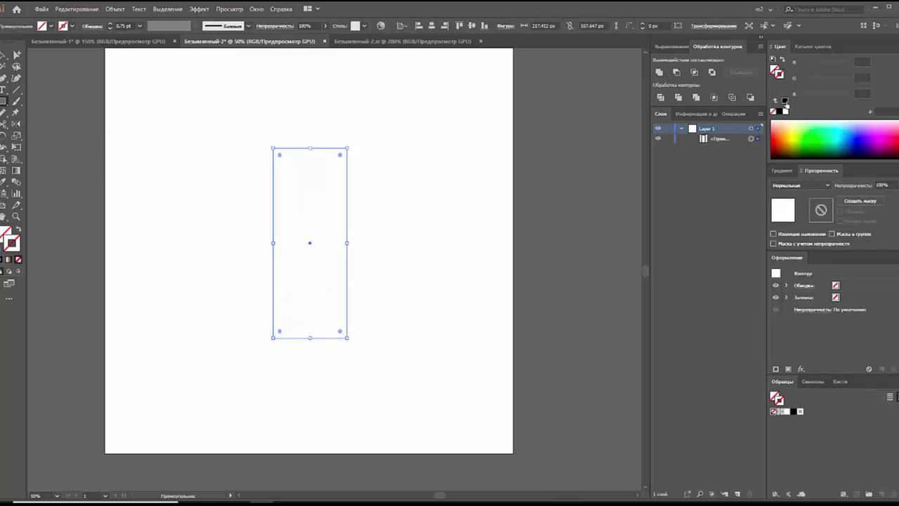
- Give the rectangle a black 4 pt stroke and centre it on the artboard
left_click(784, 100)
left_click(140, 26)
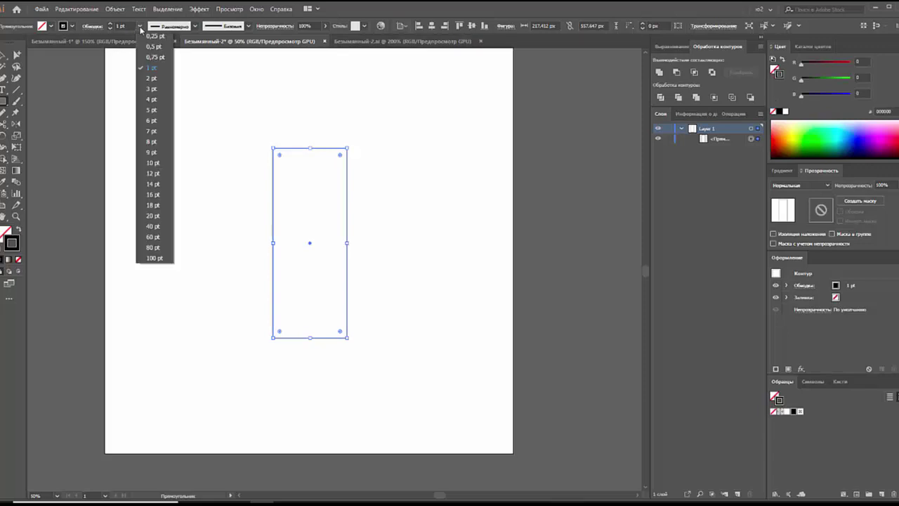
left_click(155, 108)
left_click(432, 25)
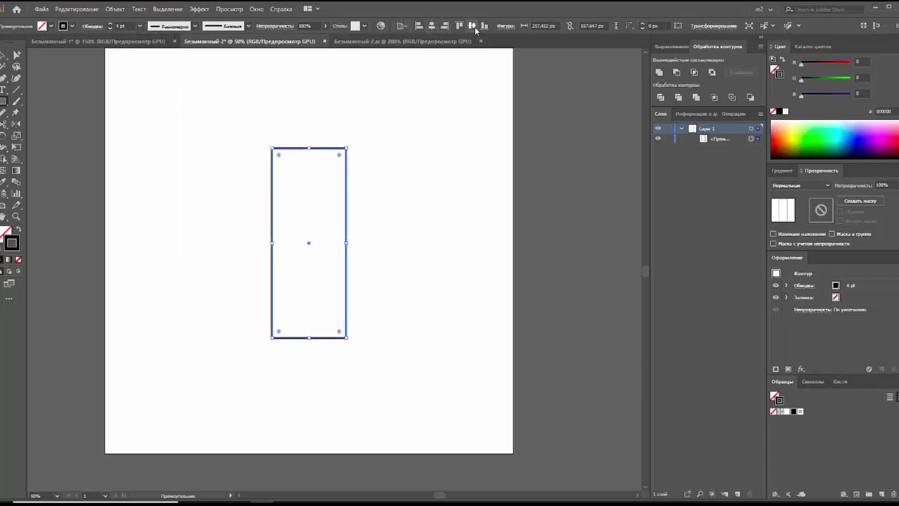
left_click(471, 26)
- Narrow the rectangle evenly from both sides
left_click(6, 57)
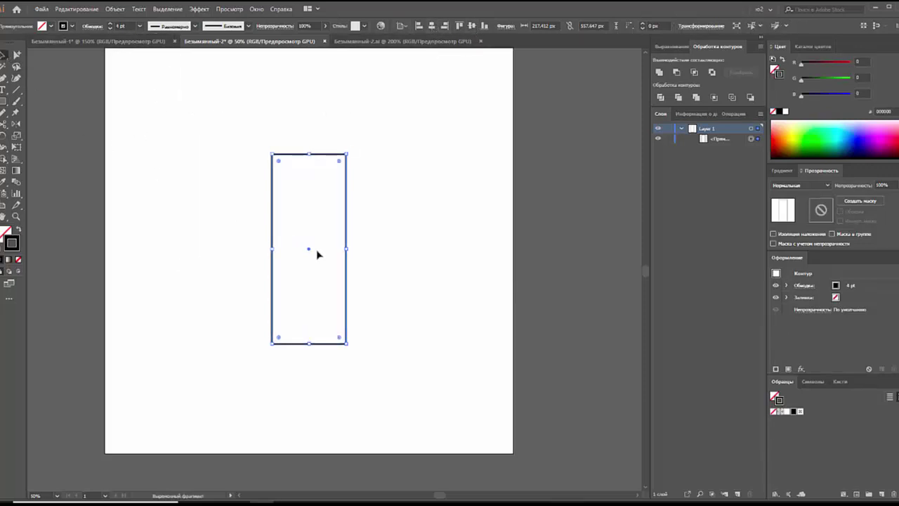
left_click_drag(346, 251, 343, 250)
left_click(157, 203)
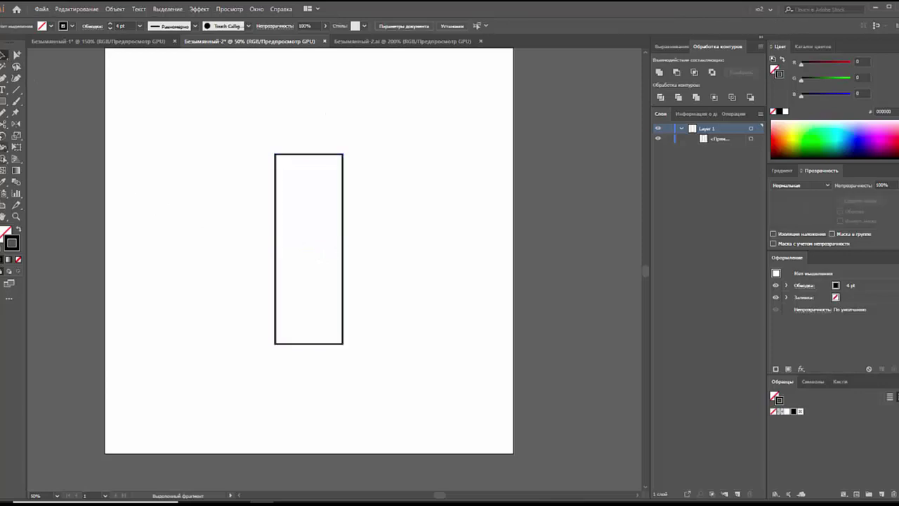
- Draw a three-point star triangle beside the rectangle
left_click_drag(3, 100, 42, 149)
mouse_move(209, 149)
left_mouse_down()
mouse_move(205, 186)
mouse_move(217, 180)
left_mouse_up()
key("Down")
key("Down")
key("v")
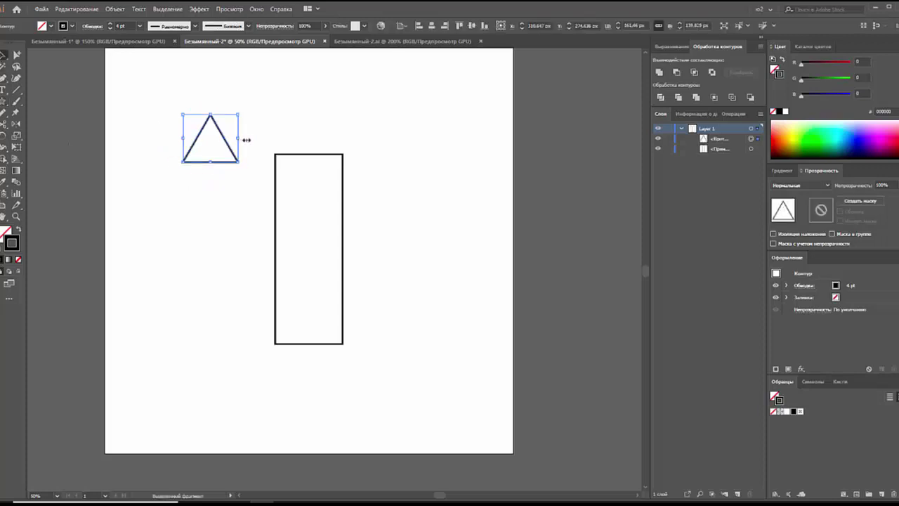
- Centre the triangle over the rectangle and move it onto the rectangle's top
left_click_drag(307, 120, 235, 187)
left_click(431, 26)
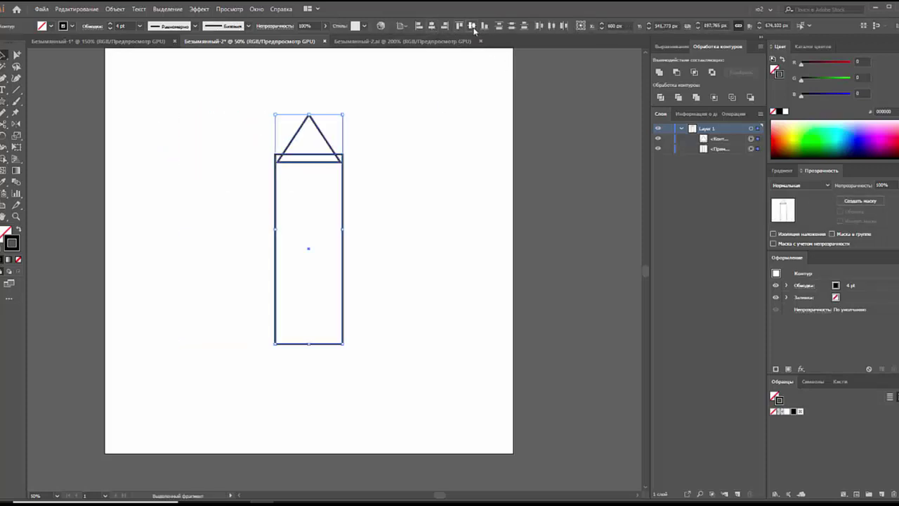
left_click(472, 26)
left_click(398, 172)
left_click_drag(332, 263, 337, 145)
left_click(308, 329)
- Shorten the rectangle slightly from its bottom edge
left_click(309, 345)
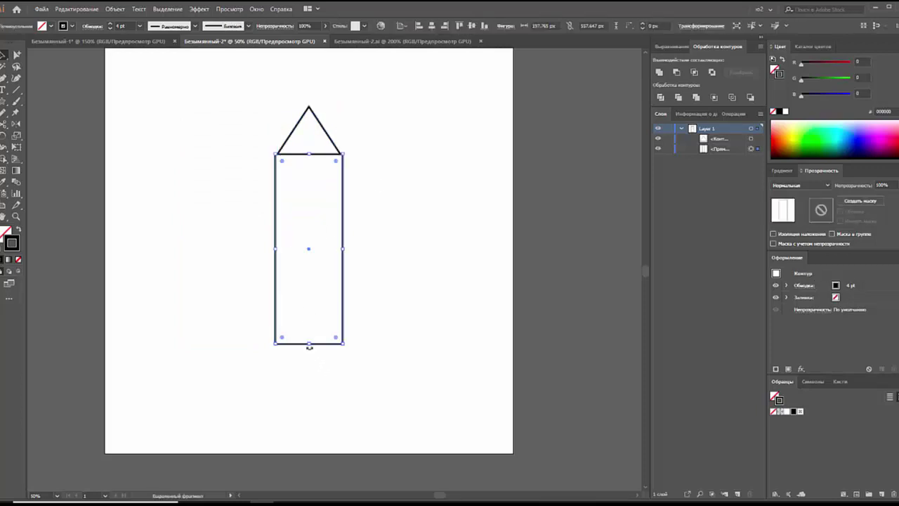
left_click_drag(310, 345, 309, 335)
left_click(388, 263)
left_click(311, 339)
left_click(380, 272)
- Flatten the triangle by lowering its apex and shorten the rectangle a little more
left_click(310, 111)
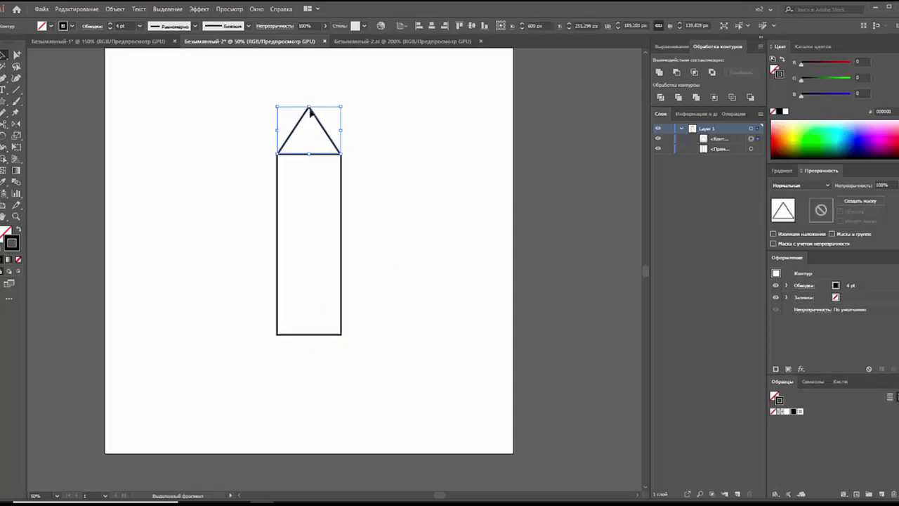
left_click_drag(310, 109, 310, 127)
left_click(314, 335)
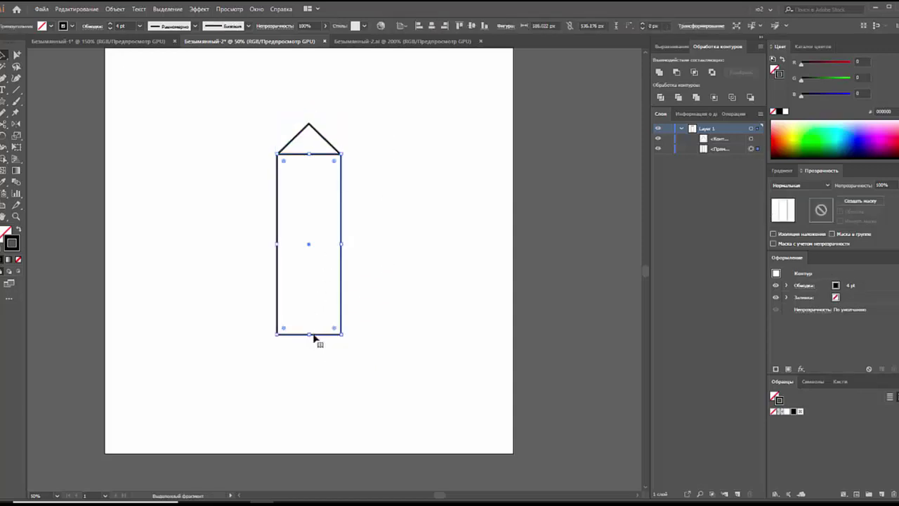
left_click_drag(309, 336, 308, 332)
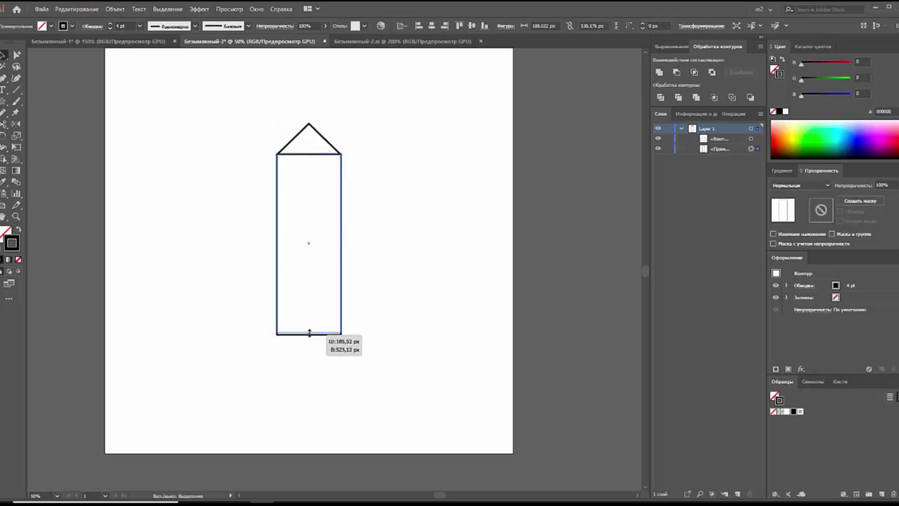
left_click(400, 289)
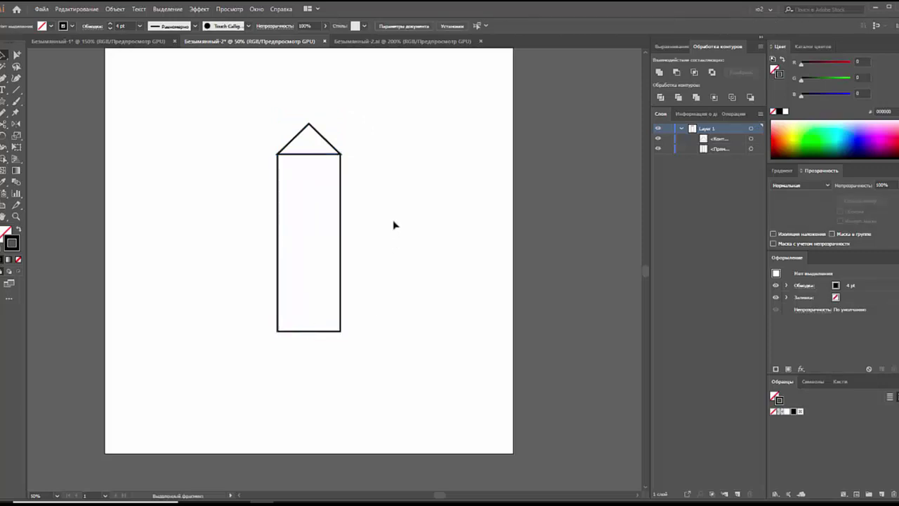
key("ctrl+plus")
key("ctrl+plus")
- Adjust the rectangle's right edge so its width matches the triangle's base
scroll(402, 173, "up", 2)
left_click_drag(386, 176, 317, 239)
left_click_drag(348, 273, 349, 273)
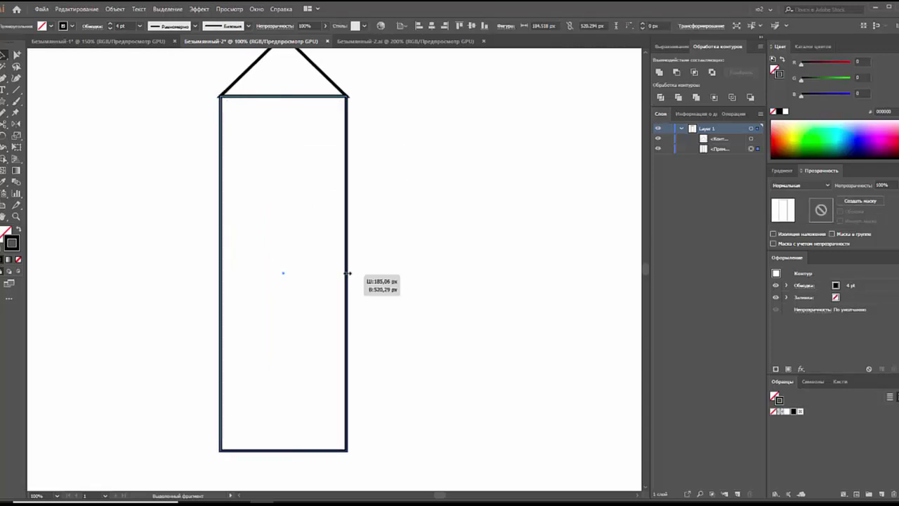
left_click(371, 265)
left_click(349, 230)
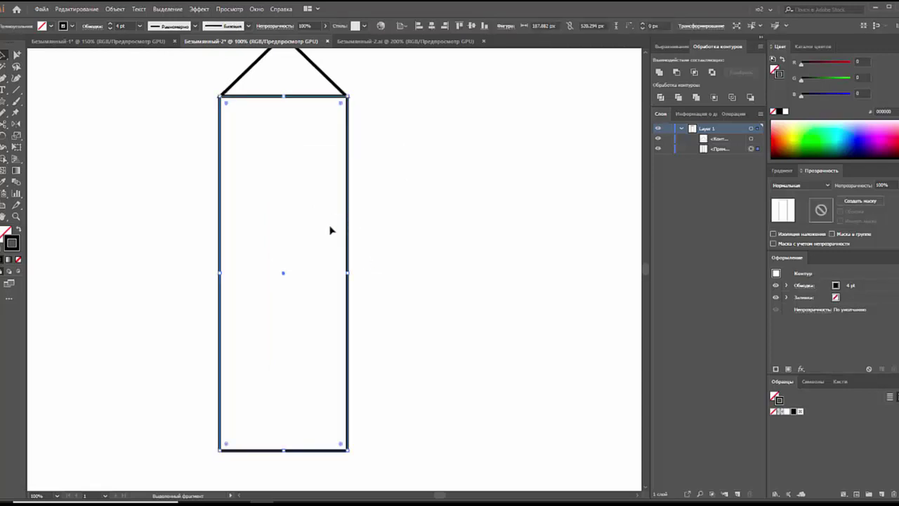
left_click(414, 211)
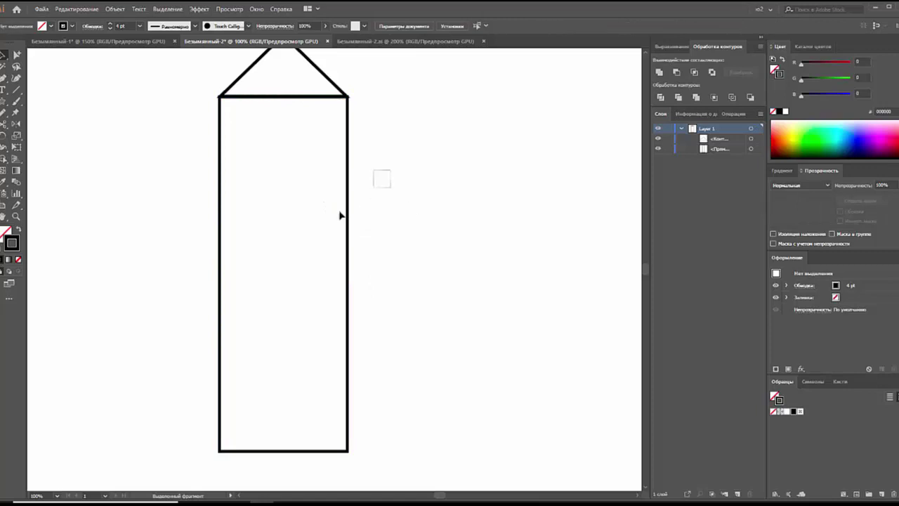
left_click(347, 215)
left_click(405, 221)
left_click(348, 248)
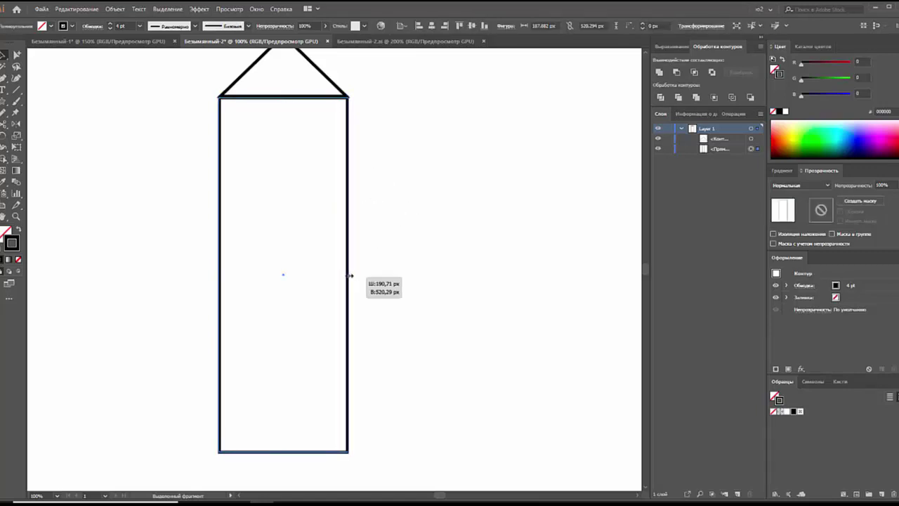
left_click(400, 282)
- Zoom out and leave only the triangle roof selected
scroll(401, 282, "up", 1)
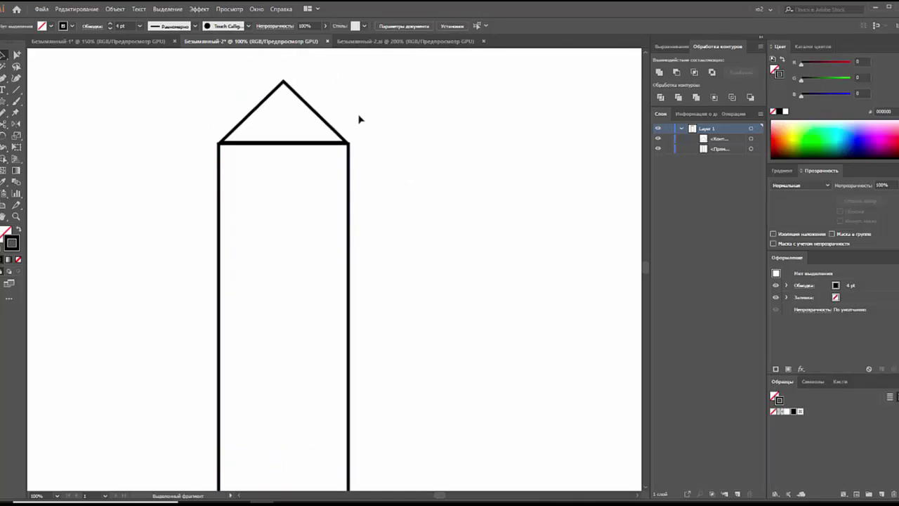
left_click(337, 133)
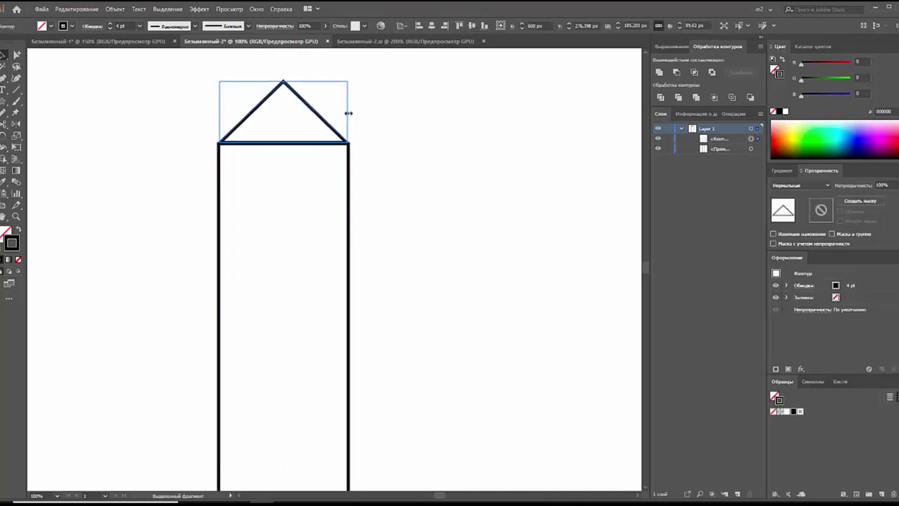
left_click(393, 132)
key("ctrl+minus")
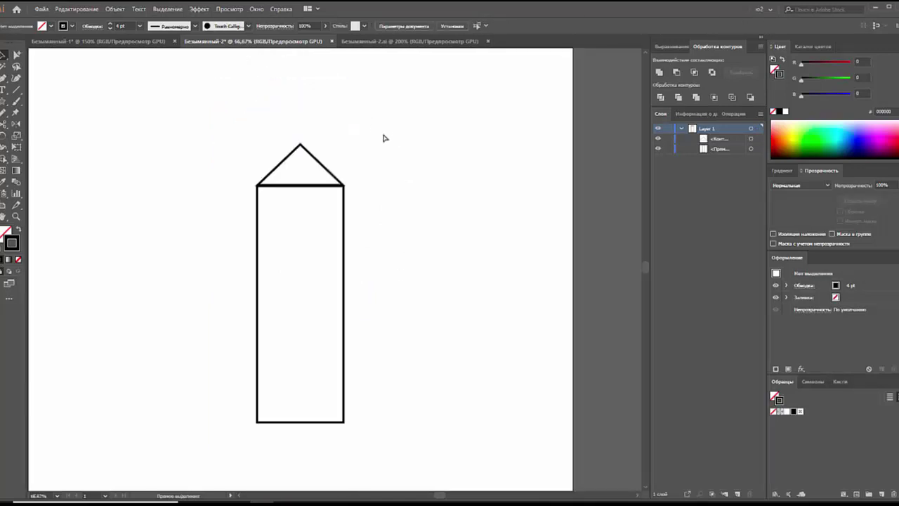
left_click_drag(364, 140, 290, 257)
left_click(345, 267, "shift")
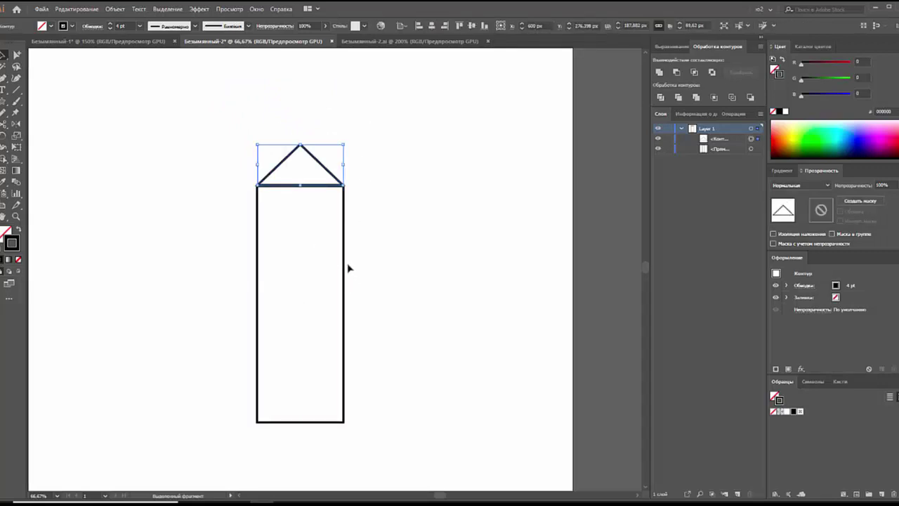
scroll(316, 206, "down", 1)
- Place a 180°-rotated copy of the triangle against the rectangle's bottom edge
mouse_move(293, 123)
left_mouse_down()
mouse_move(344, 376)
mouse_move(281, 425)
mouse_move(316, 419)
left_mouse_up()
left_click(321, 405)
left_click_drag(376, 426, 277, 128)
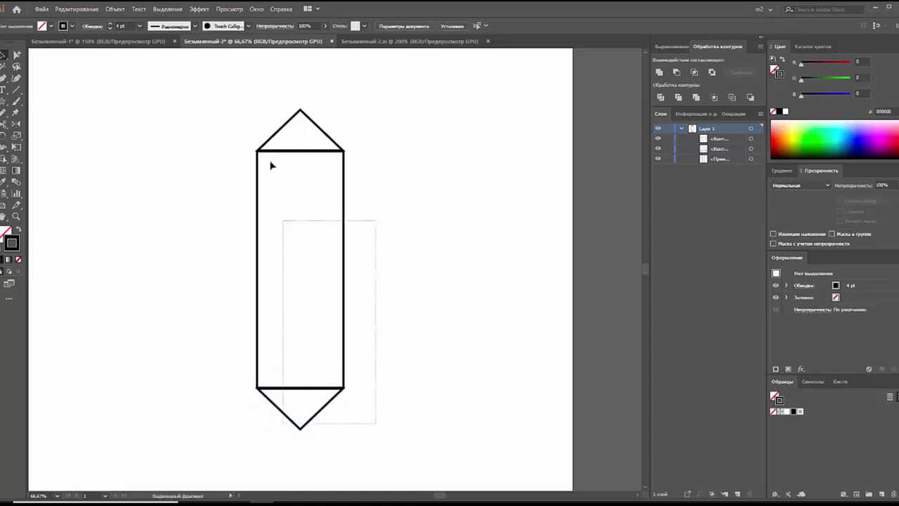
- Group the three shapes, then ungroup them again
left_click(660, 97)
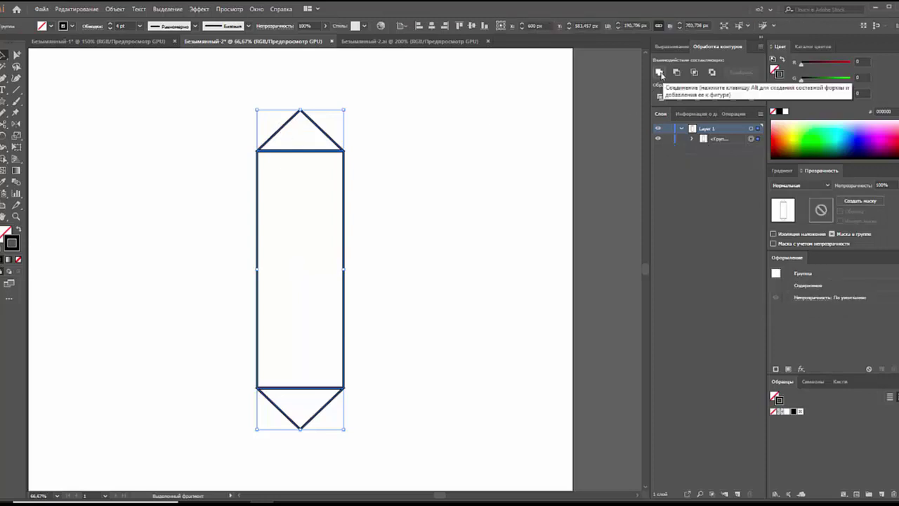
right_click(355, 174)
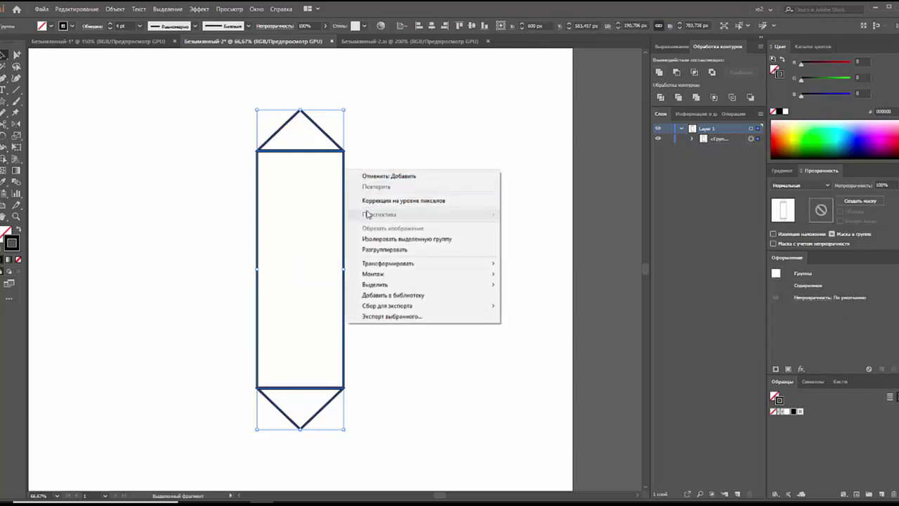
key("Escape")
key("a")
key("v")
key("ctrl+shift+g")
left_click(348, 184)
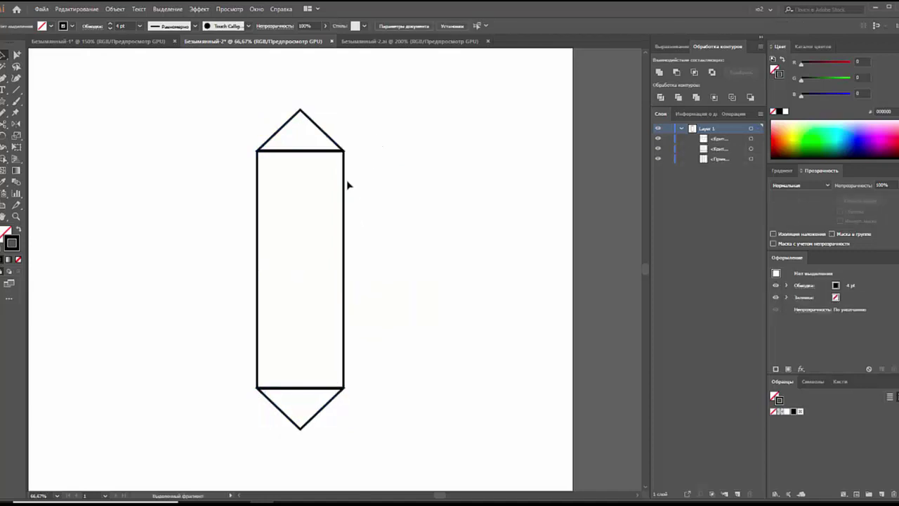
- Nudge the top triangle down and unite all three shapes with Pathfinder
left_click(322, 132)
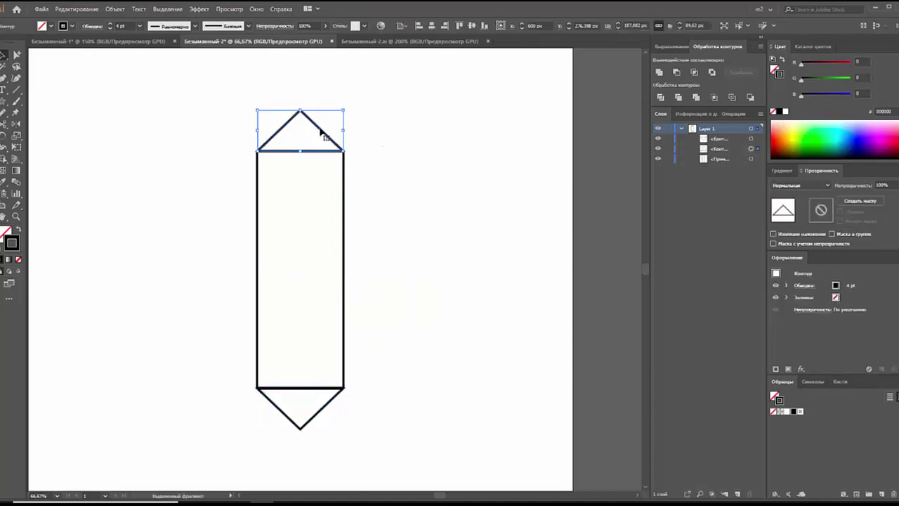
key("Down")
key("Down")
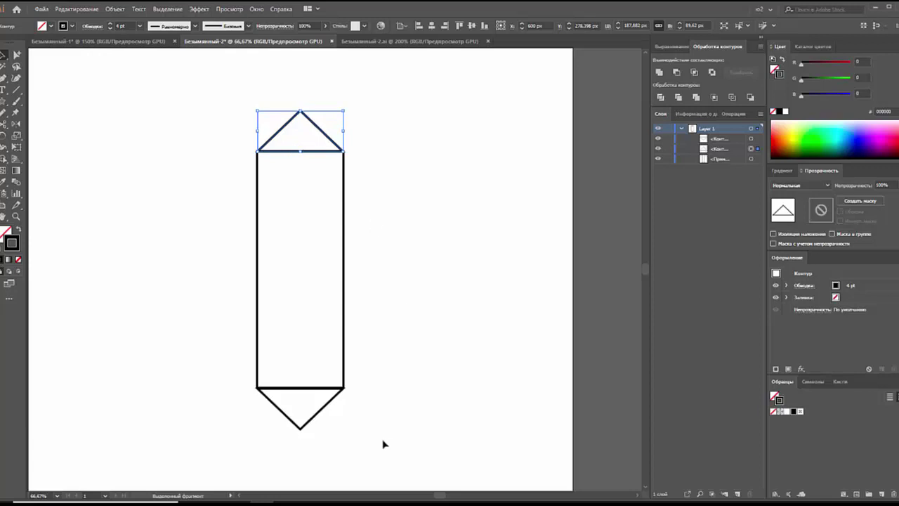
left_click(312, 405)
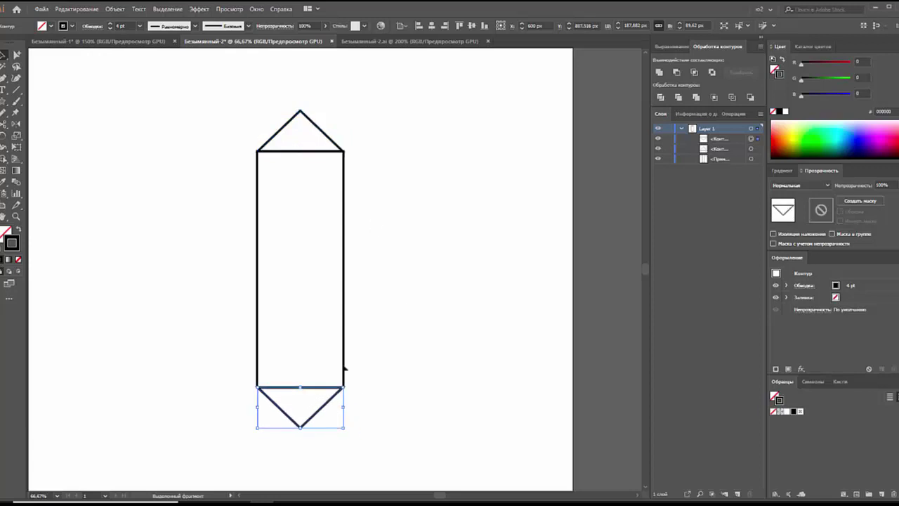
left_click_drag(378, 426, 314, 113)
left_click(659, 73)
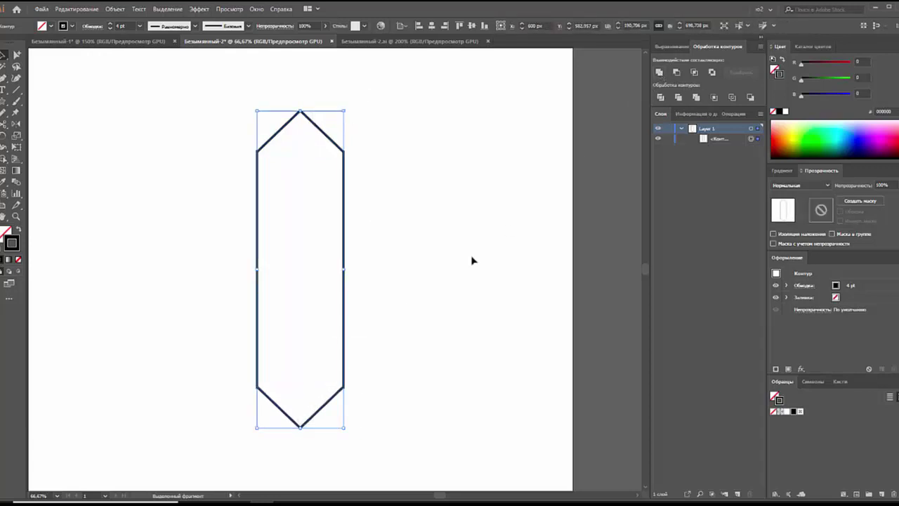
left_click(454, 269)
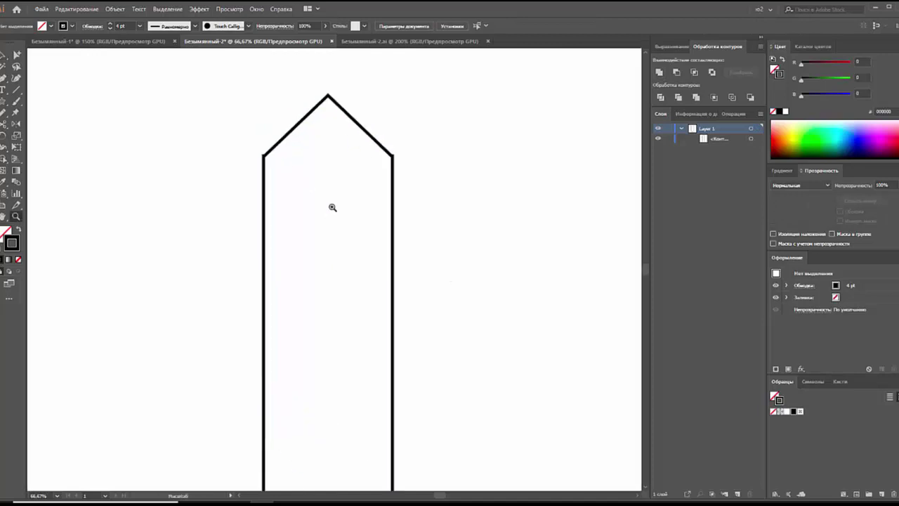
- Delete the extra anchor point on the hexagon's right diagonal edge
left_click_drag(260, 160, 323, 182)
key("ctrl+a")
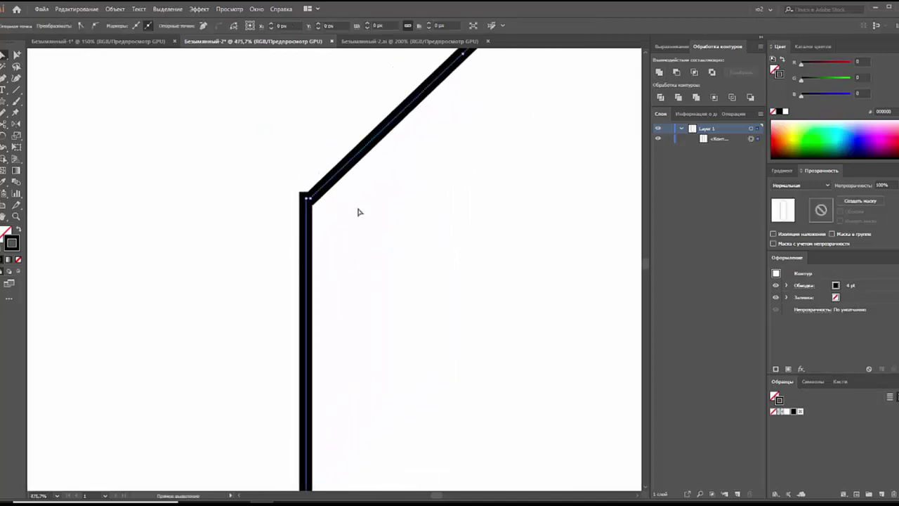
key("plus")
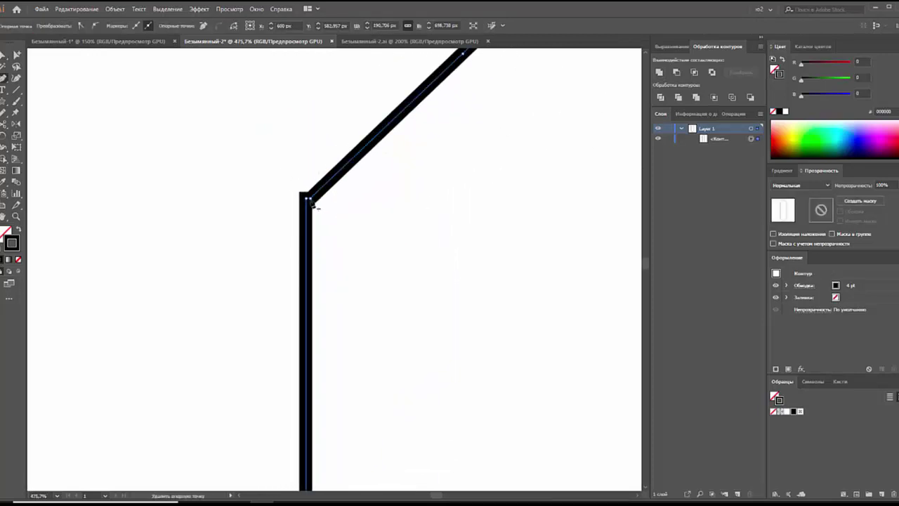
mouse_move(504, 243)
left_mouse_down()
mouse_move(454, 206)
mouse_move(349, 215)
left_mouse_up()
key("minus")
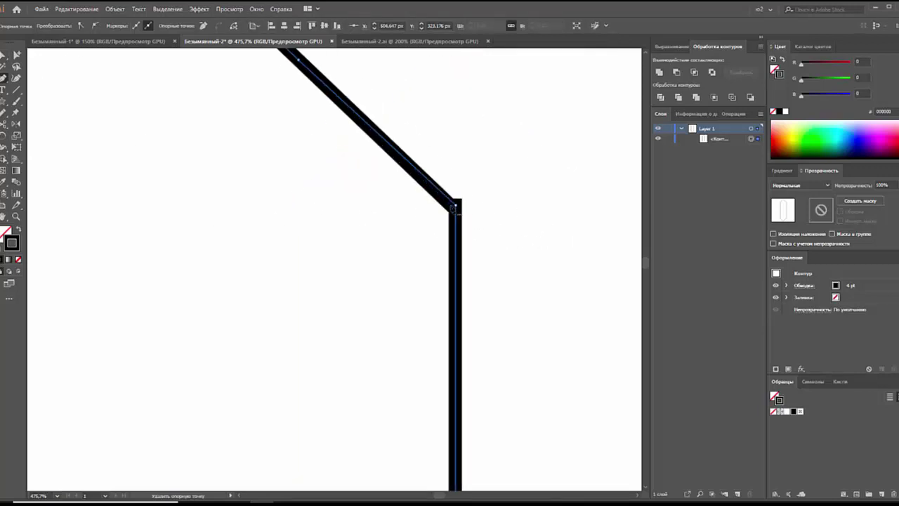
scroll(428, 352, "down", 5)
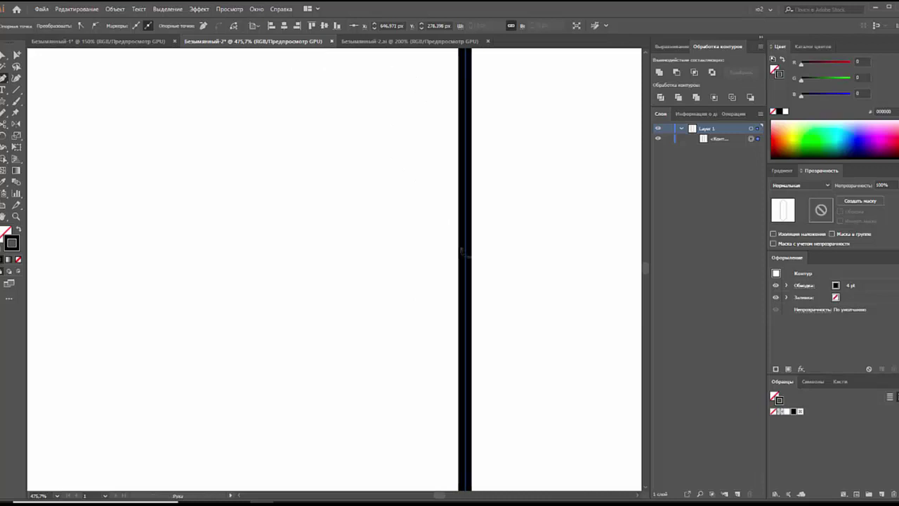
scroll(450, 161, "right", 2)
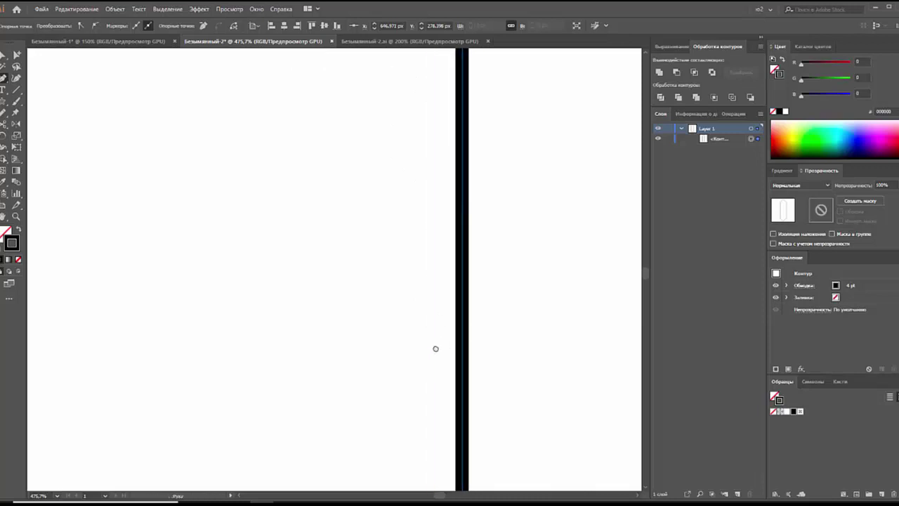
scroll(432, 275, "up", 5)
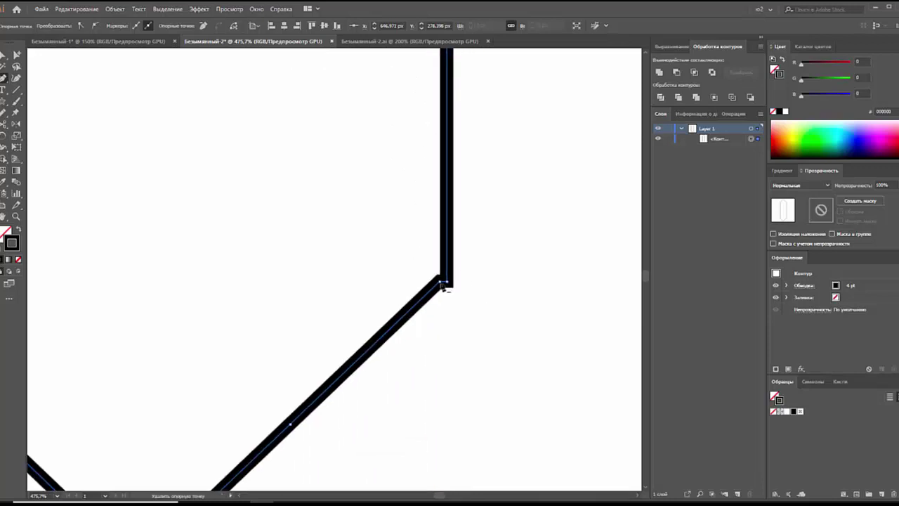
scroll(612, 257, "left", 5)
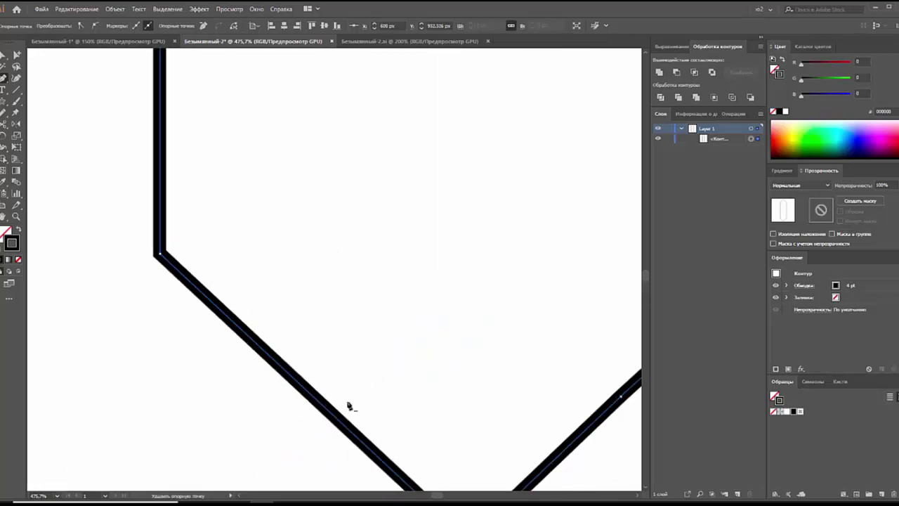
scroll(347, 408, "down", 2)
scroll(347, 408, "right", 4)
left_click(477, 319)
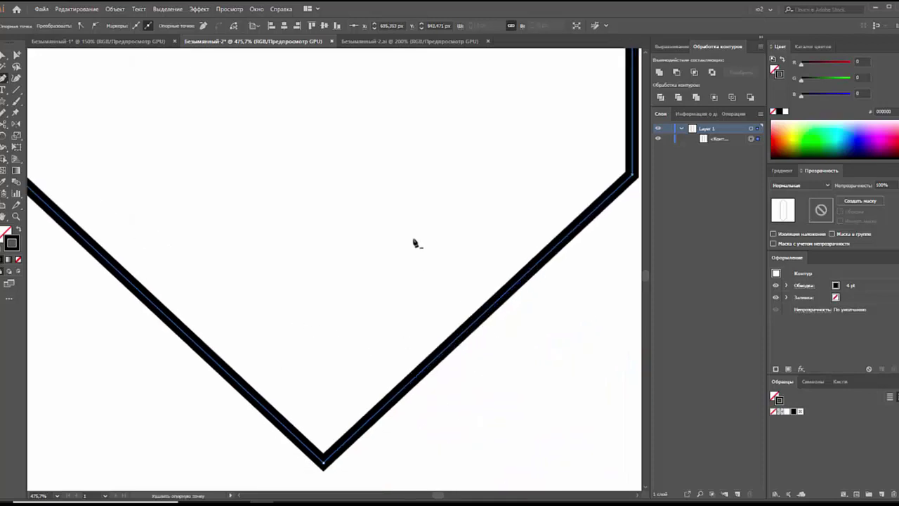
- Delete the extra anchors on the left and right roof edges, then view the whole artboard
key("ctrl+1")
scroll(387, 258, "down", 2)
scroll(269, 114, "left", 2)
scroll(241, 307, "up", 5)
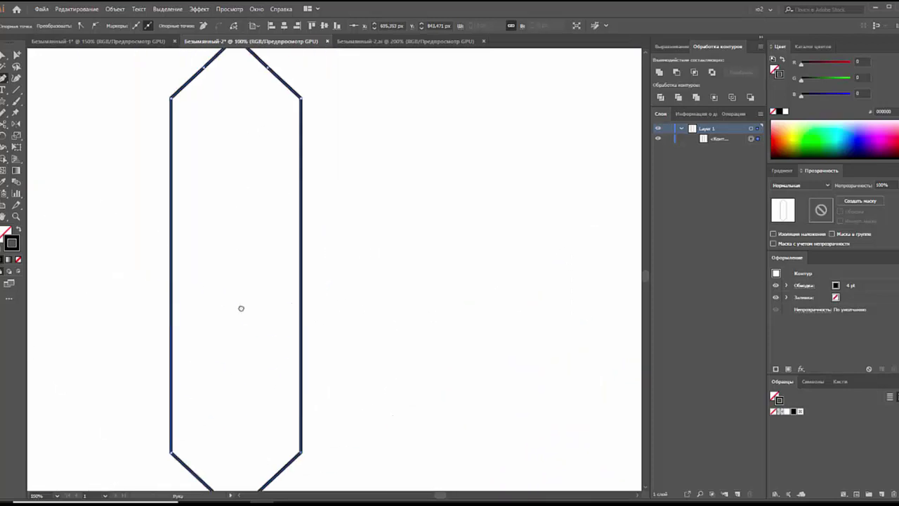
scroll(248, 376, "up", 4)
scroll(279, 232, "down", 3)
key("ctrl+plus")
key("ctrl+plus")
key("ctrl+plus")
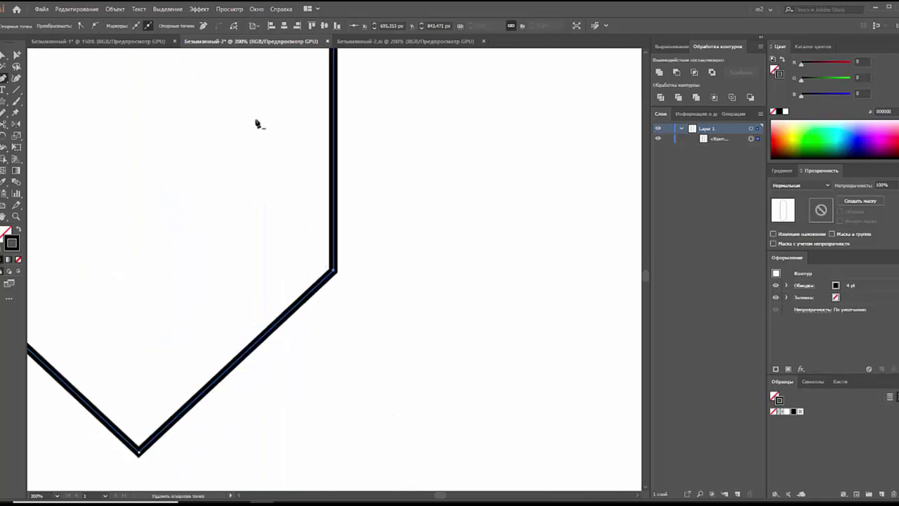
key("ctrl+0")
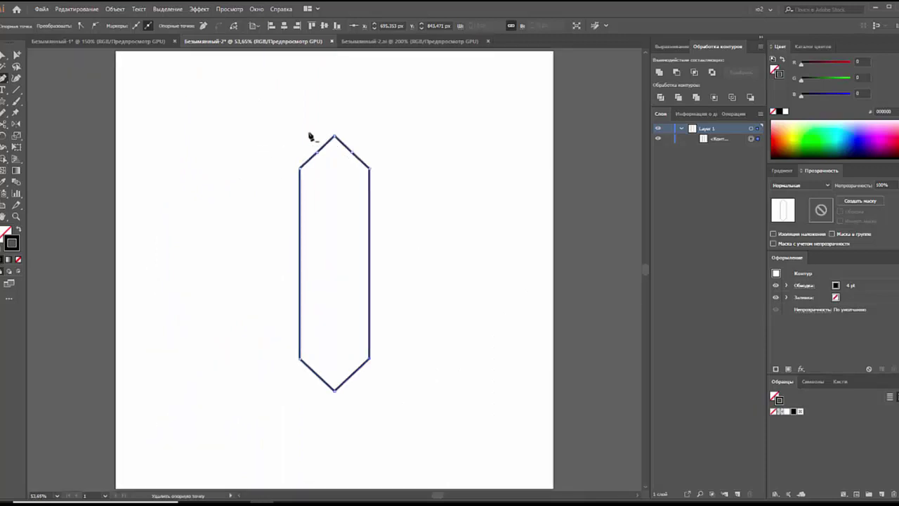
mouse_move(310, 136)
left_mouse_down()
mouse_move(418, 204)
mouse_move(429, 256)
left_mouse_up()
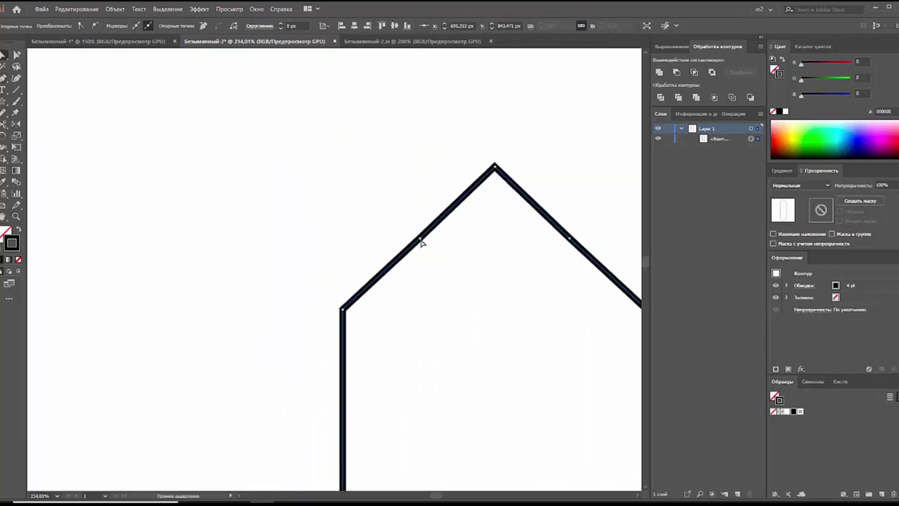
key("minus")
left_click(420, 240)
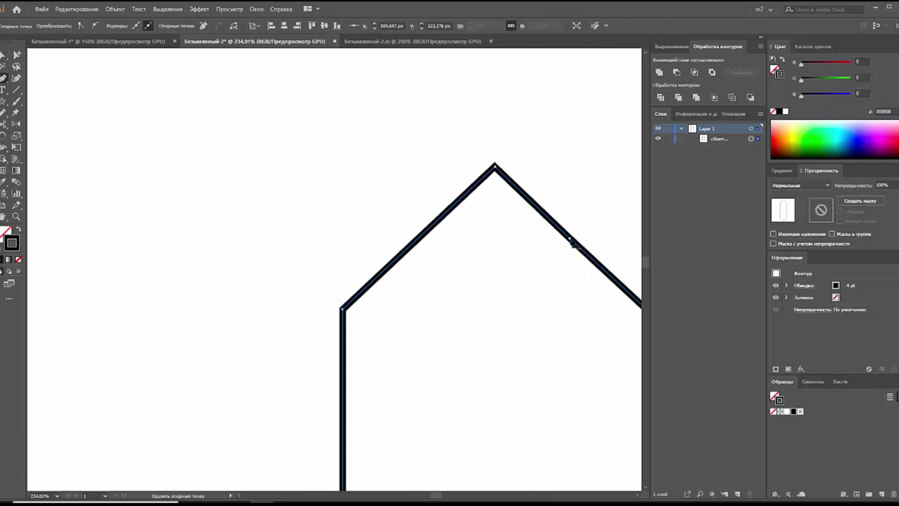
left_click(572, 241)
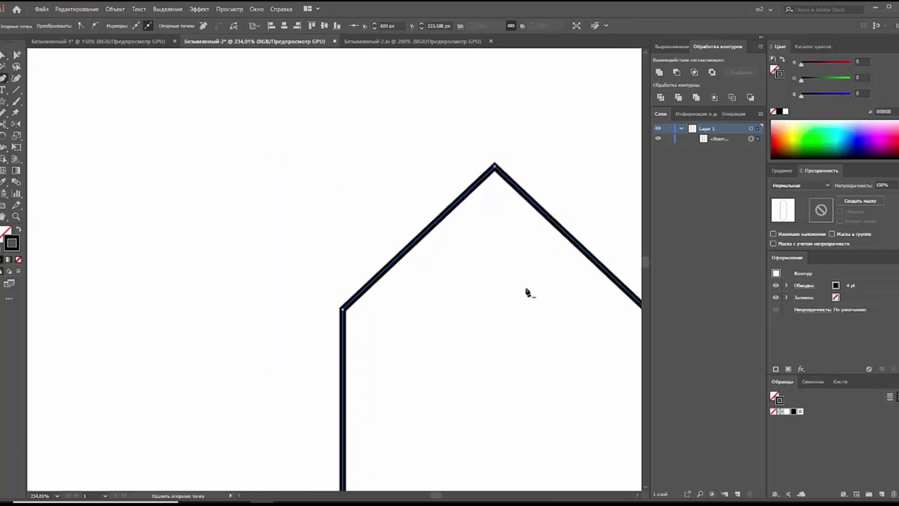
key("v")
left_click(496, 314)
key("ctrl+0")
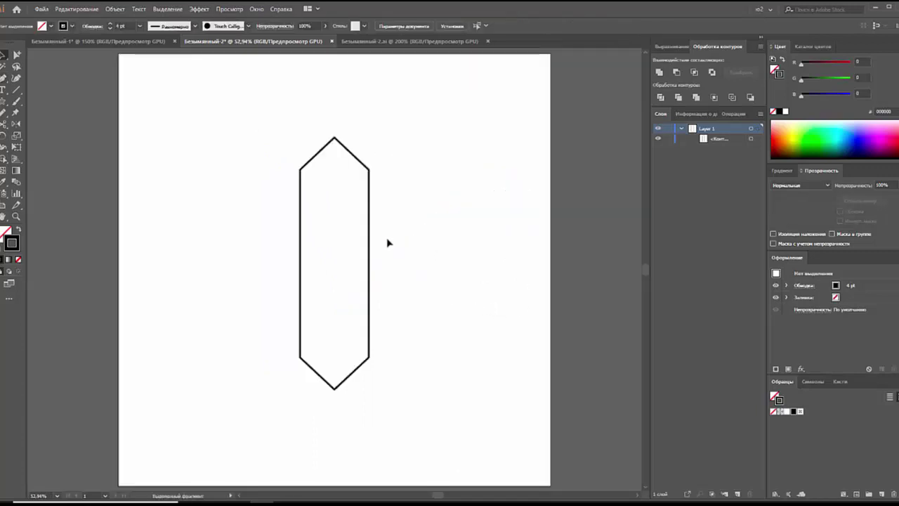
- Paste a copy of the hexagon in front and rotate it 90° into a cross
left_click_drag(406, 197, 353, 261)
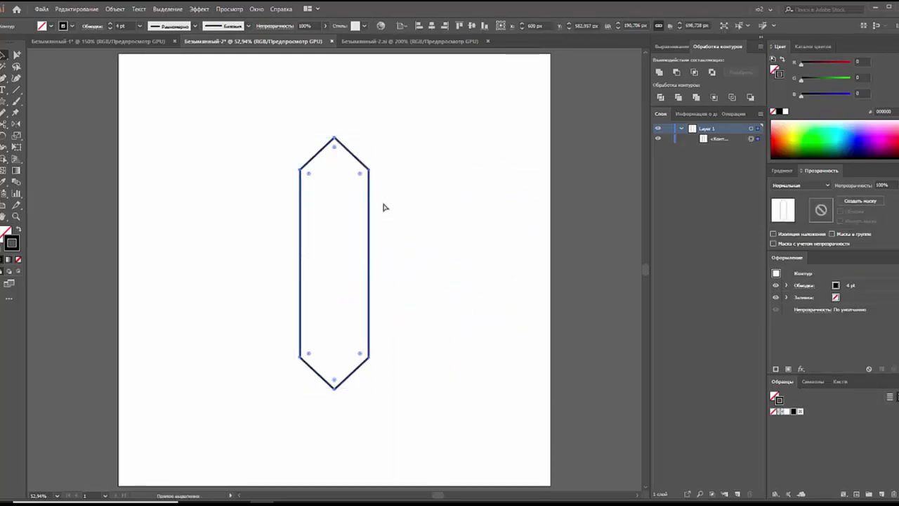
key("ctrl+c")
key("ctrl+f")
mouse_move(372, 135)
left_mouse_down()
mouse_move(391, 260)
mouse_move(399, 249)
left_mouse_up()
left_click(418, 188)
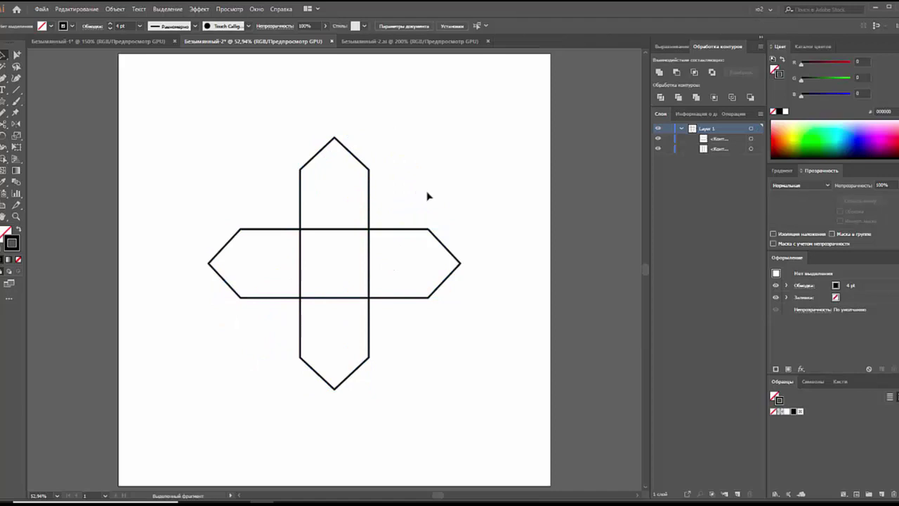
- Paste the cross in front and rotate the copy 45° into an eight-pointed star
left_click_drag(261, 147, 401, 305)
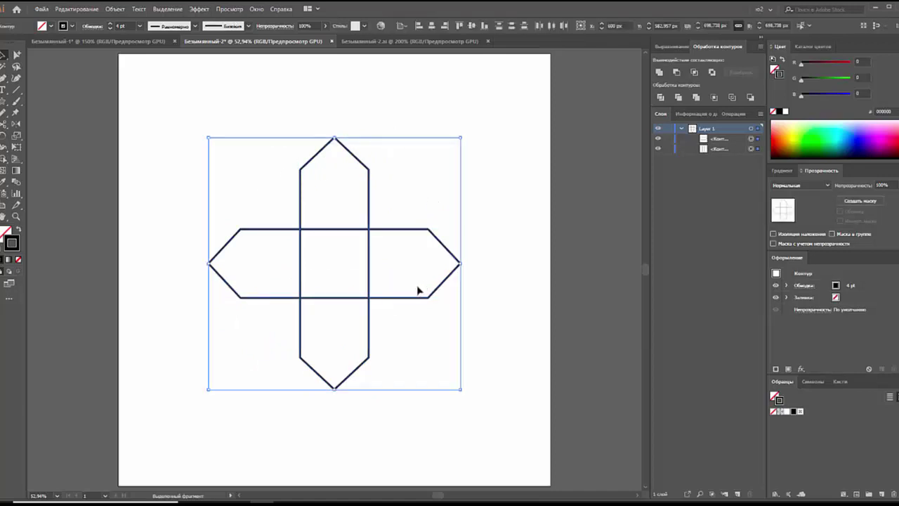
key("ctrl+c")
key("ctrl+f")
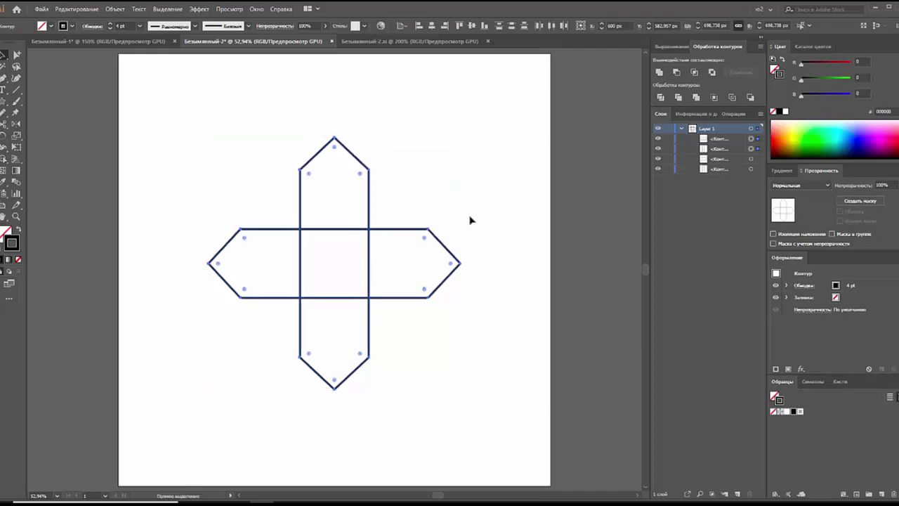
left_click_drag(463, 132, 468, 158)
left_click_drag(480, 205, 486, 223)
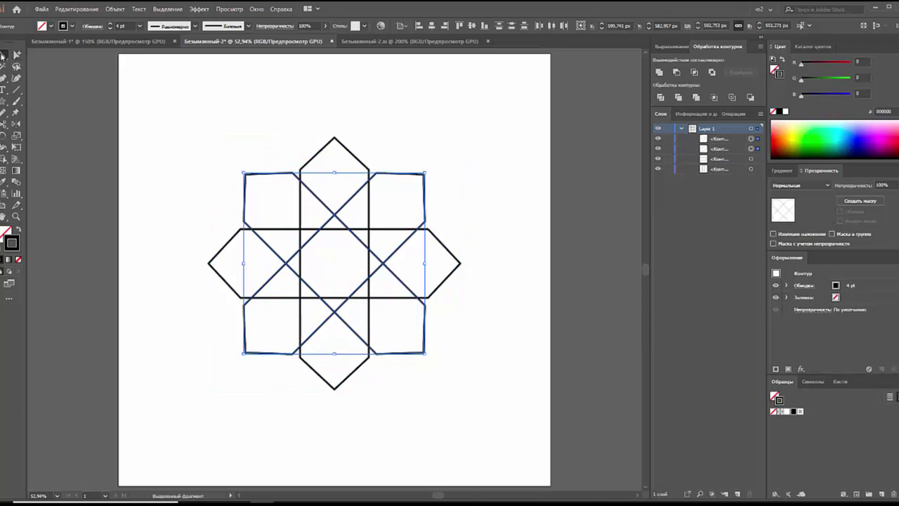
left_click(167, 150)
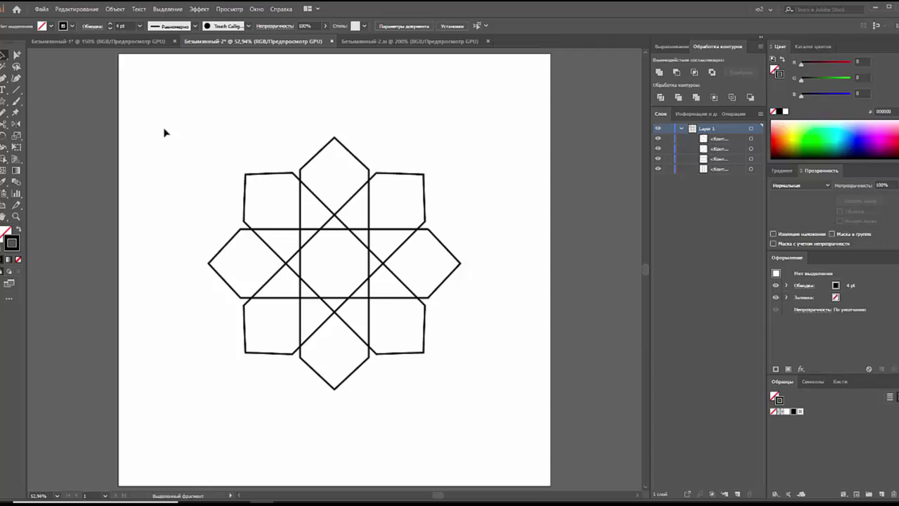
- Split the whole rosette with Pathfinder Divide and ungroup the resulting pieces
left_click_drag(164, 132, 464, 380)
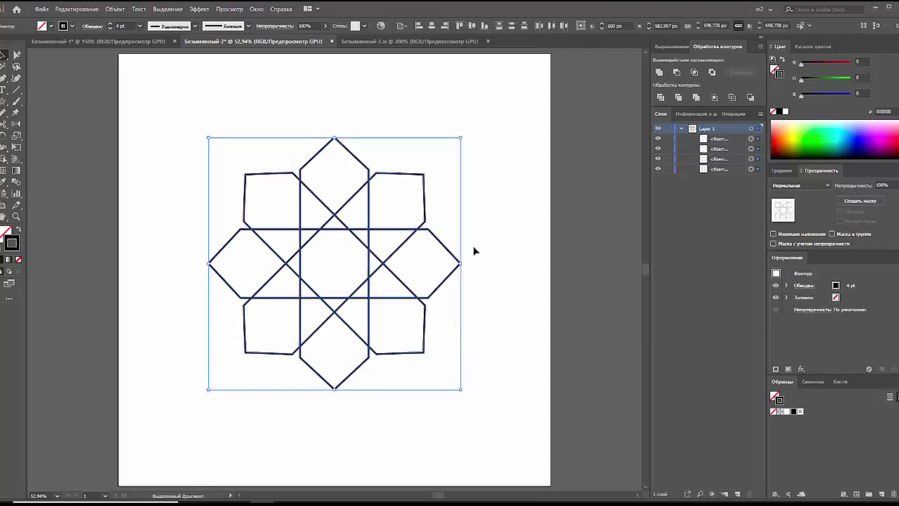
left_click(662, 98)
right_click(396, 255)
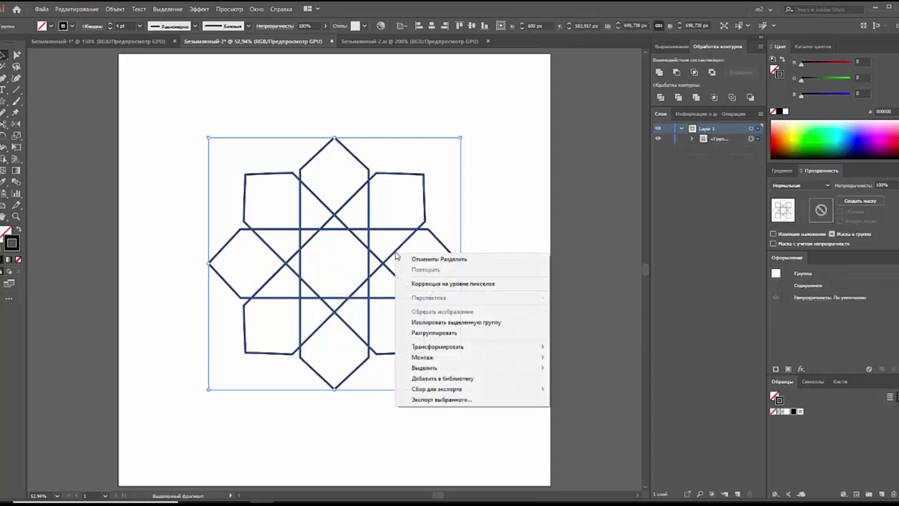
left_click(425, 332)
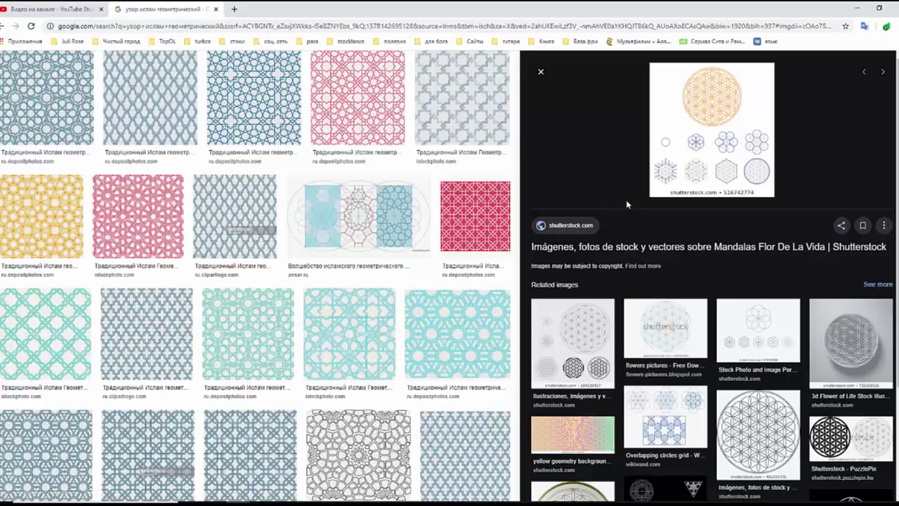
- Preview flower-of-life, teal interlaced, purple and star pattern results, ending on a black eight-pointed star
left_click(599, 324)
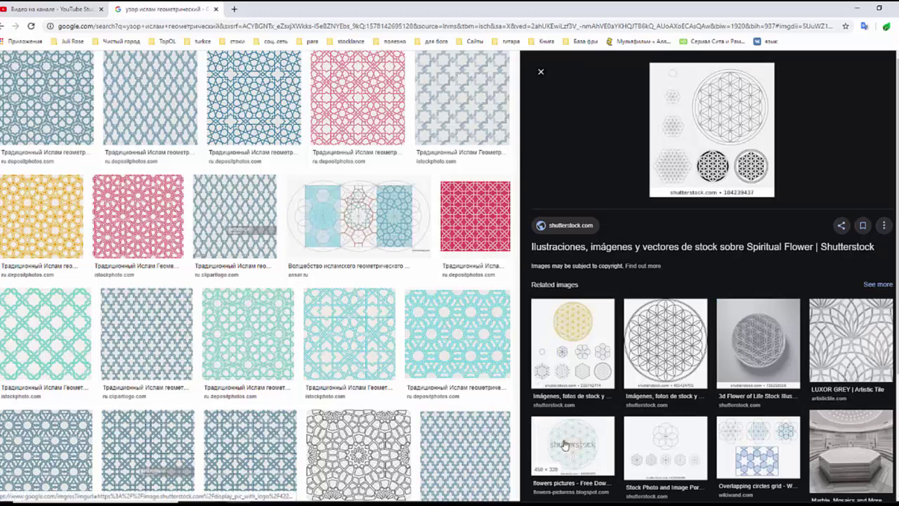
left_click(570, 359)
left_click(442, 383)
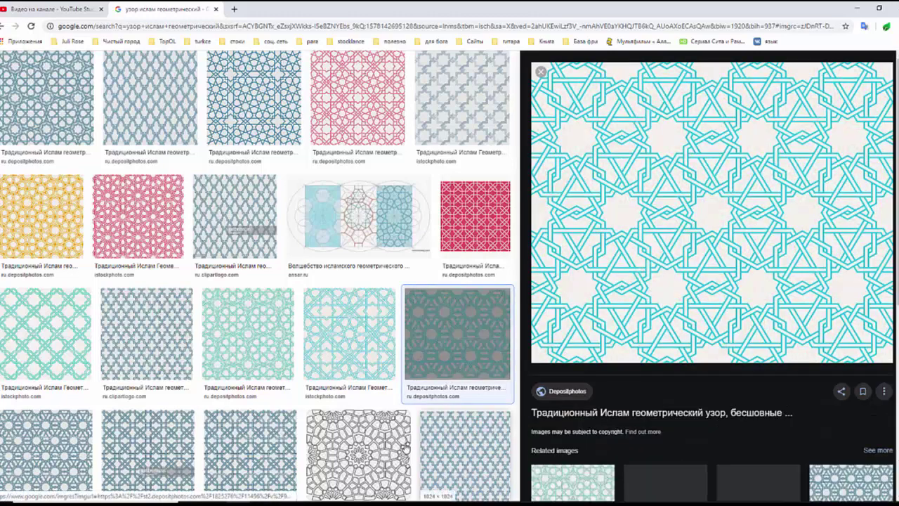
left_click(405, 446)
scroll(459, 415, "down", 2)
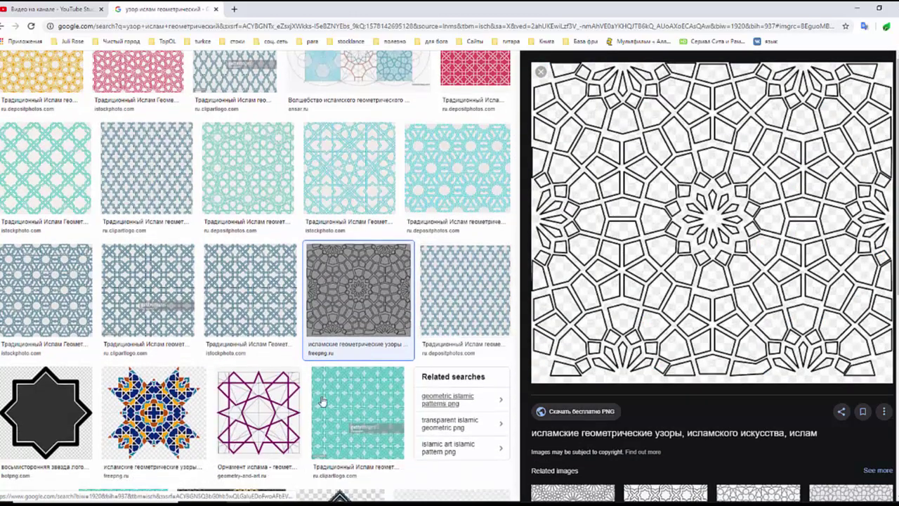
left_click(270, 401)
left_click(153, 411)
left_click(46, 411)
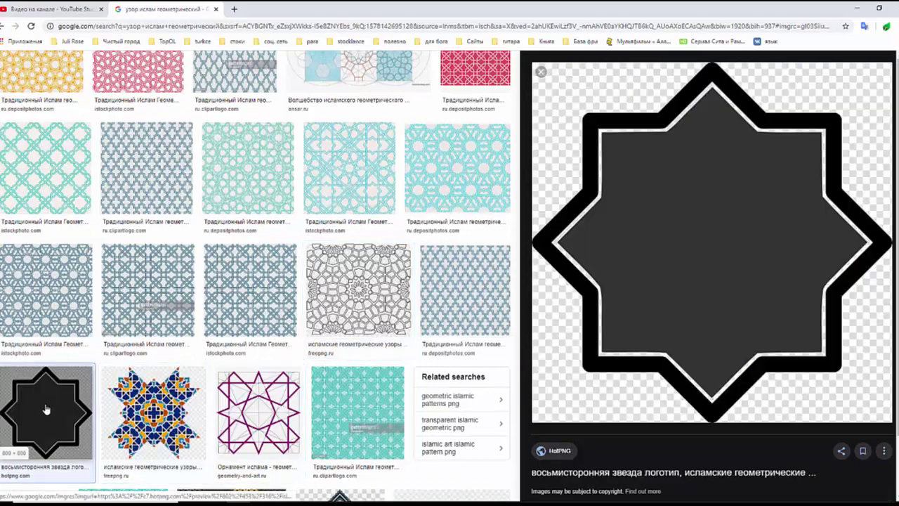
- Preview more interlaced pattern results, finishing on the eight-pointed star outline image
left_click(366, 179)
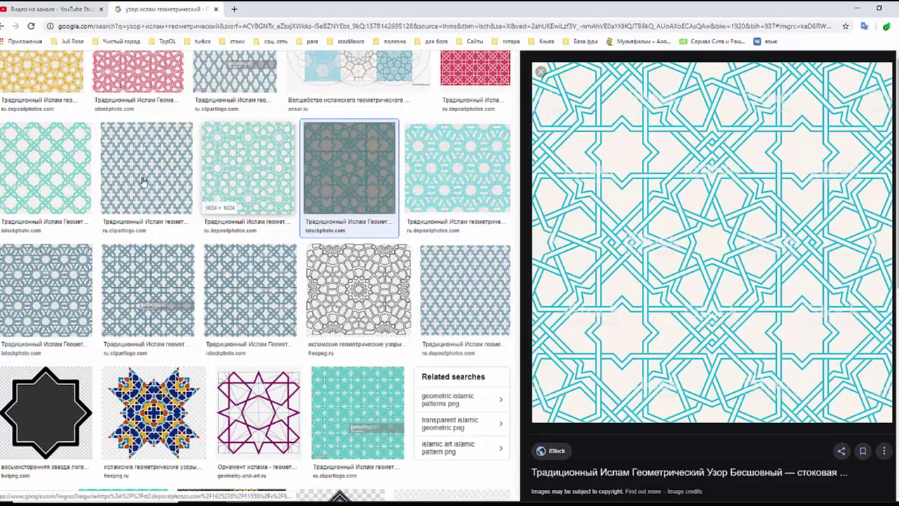
left_click(67, 173)
left_click(116, 267)
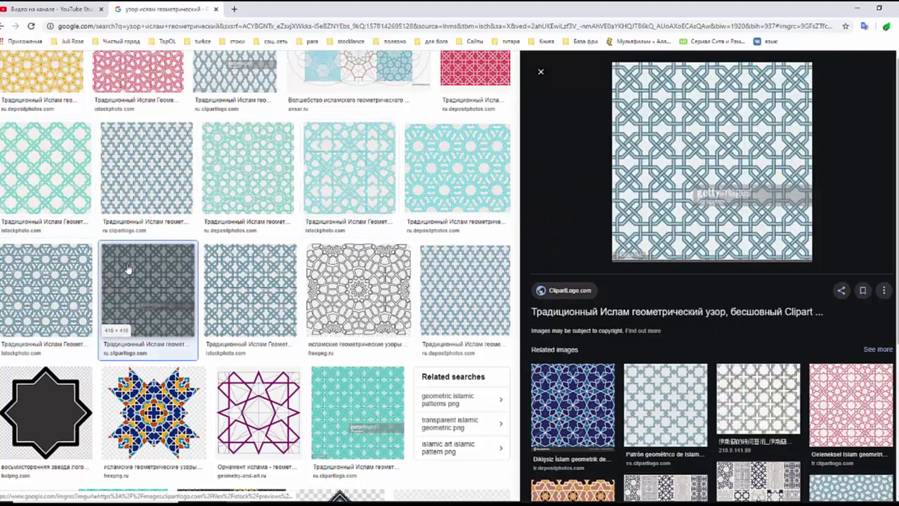
left_click(249, 267)
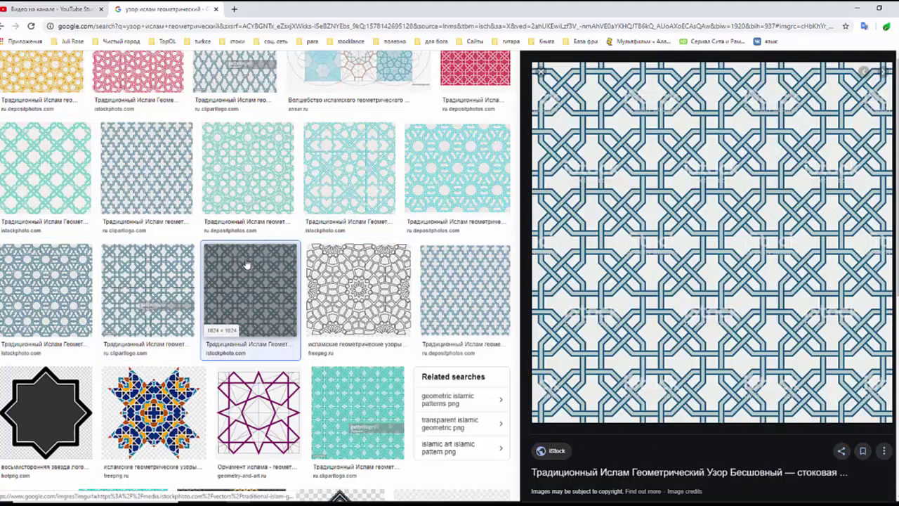
left_click(389, 272)
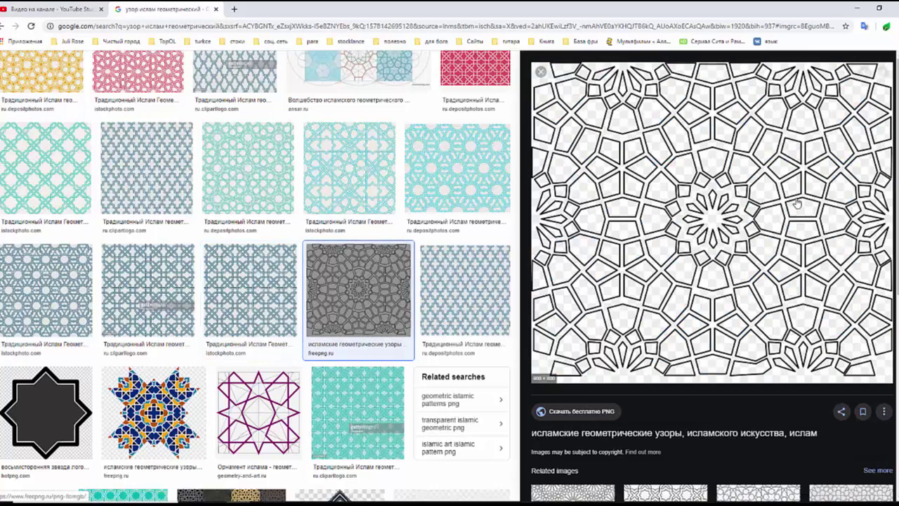
left_click(500, 197)
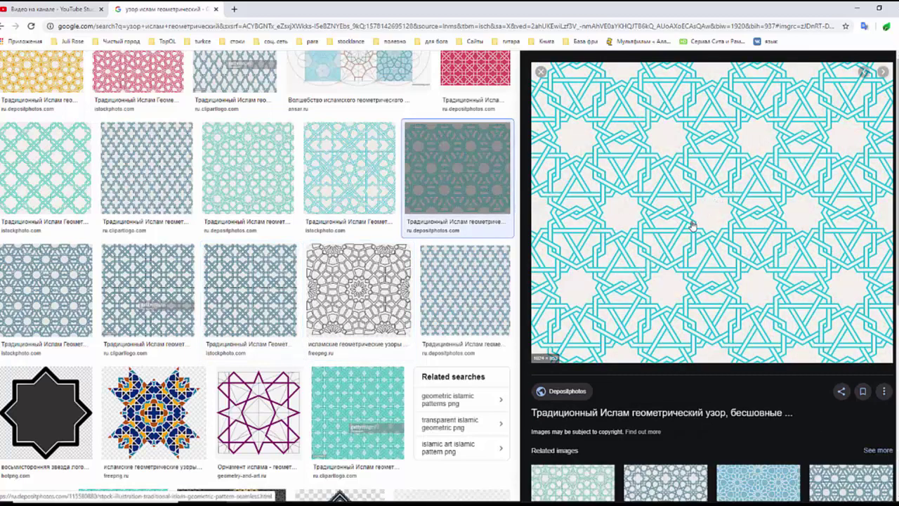
scroll(352, 335, "down", 3)
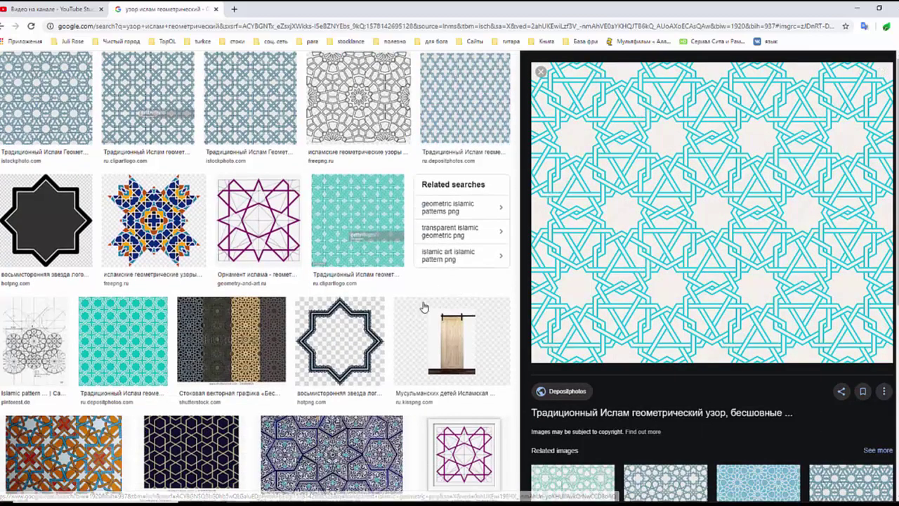
left_click(353, 336)
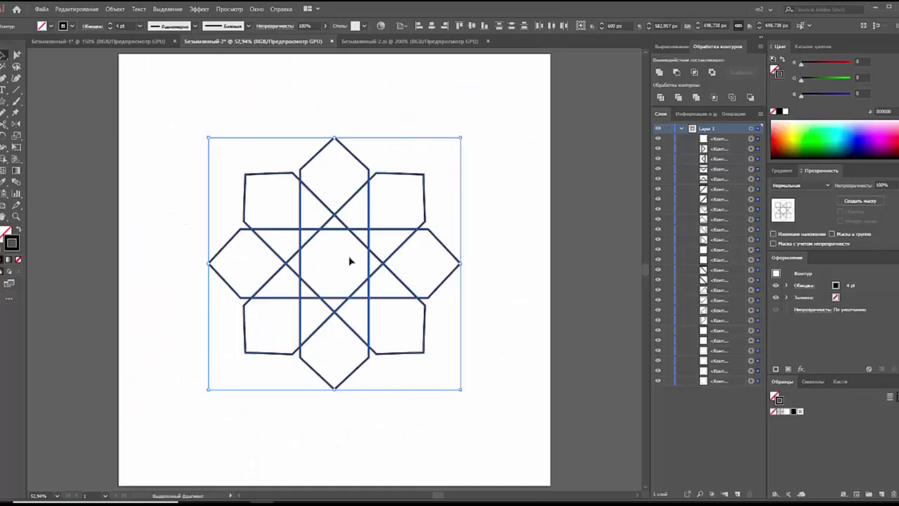
left_click(331, 241)
- Delete the rosette's central octagon and the small inner pieces left, right and below centre
left_click(335, 234)
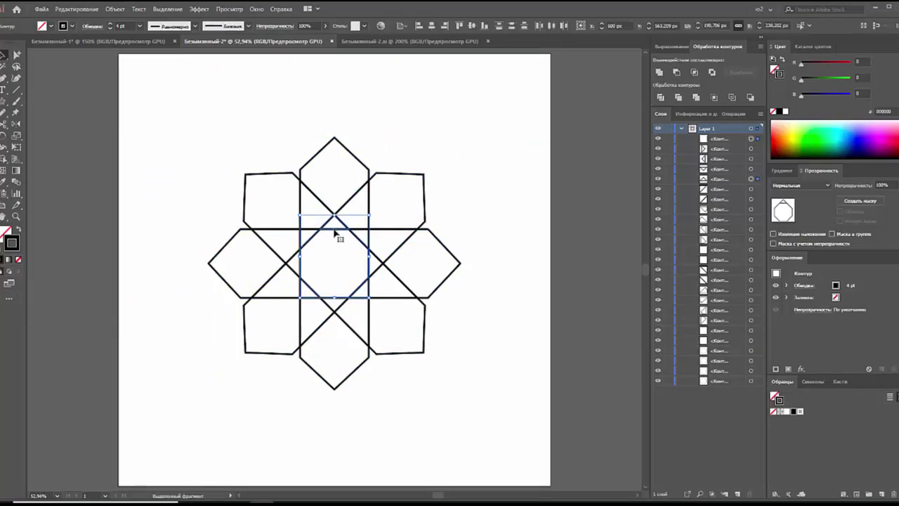
key("Delete")
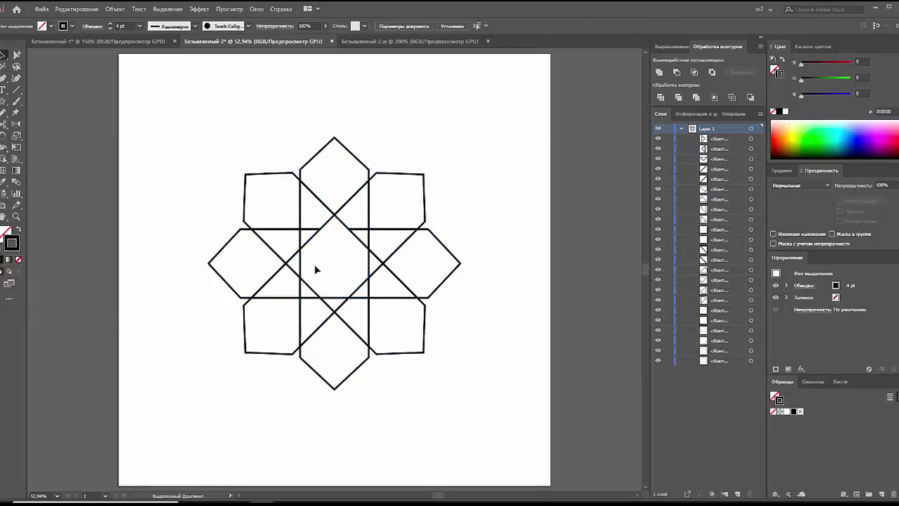
left_click(300, 268)
key("Delete")
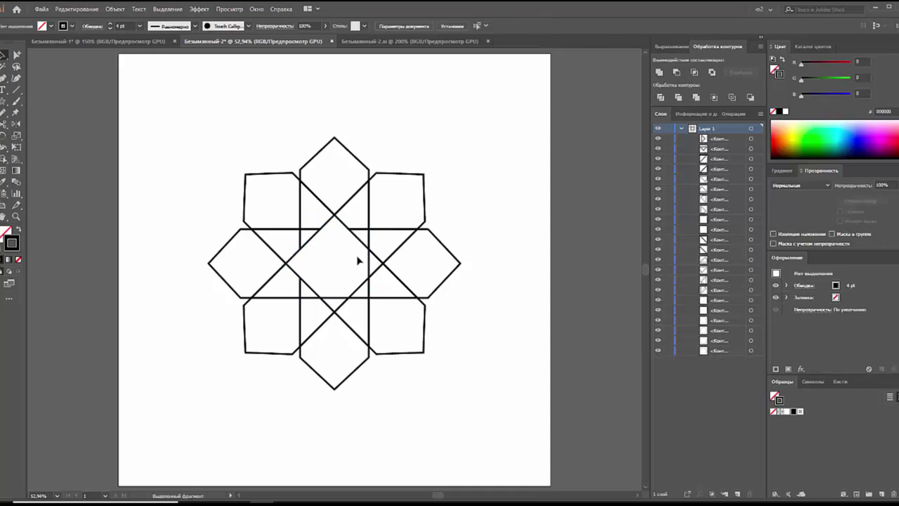
left_click(372, 264)
key("Delete")
left_click(333, 302)
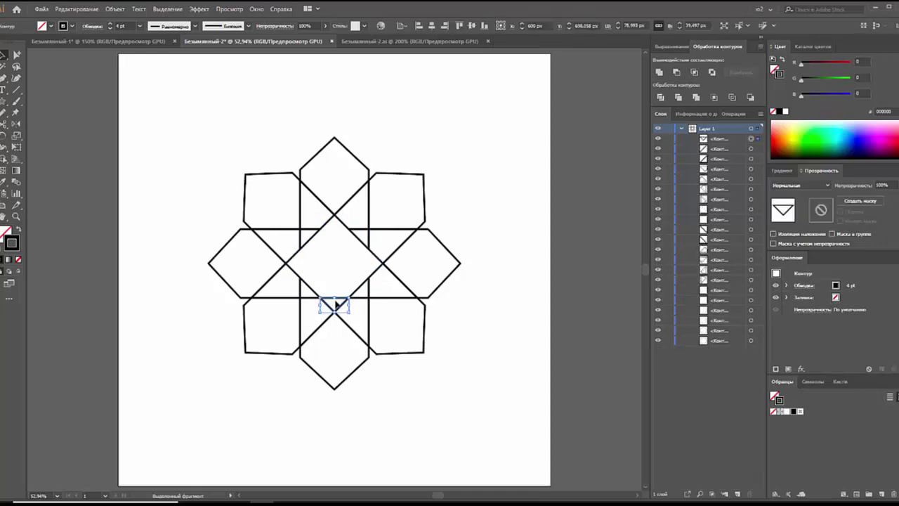
key("Delete")
- Delete the four remaining diagonal inner pieces, then zoom out and select the whole star
left_click(313, 289)
key("Delete")
left_click(311, 240)
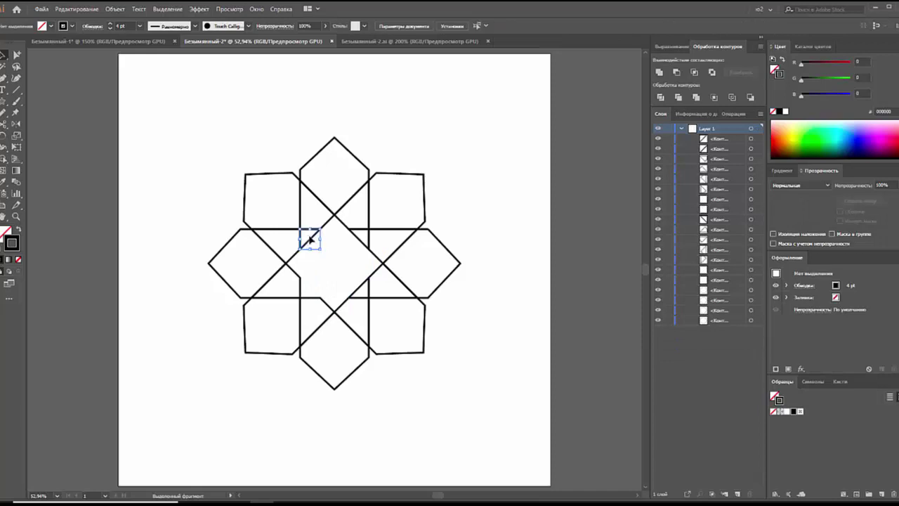
key("Delete")
left_click(356, 237)
key("Delete")
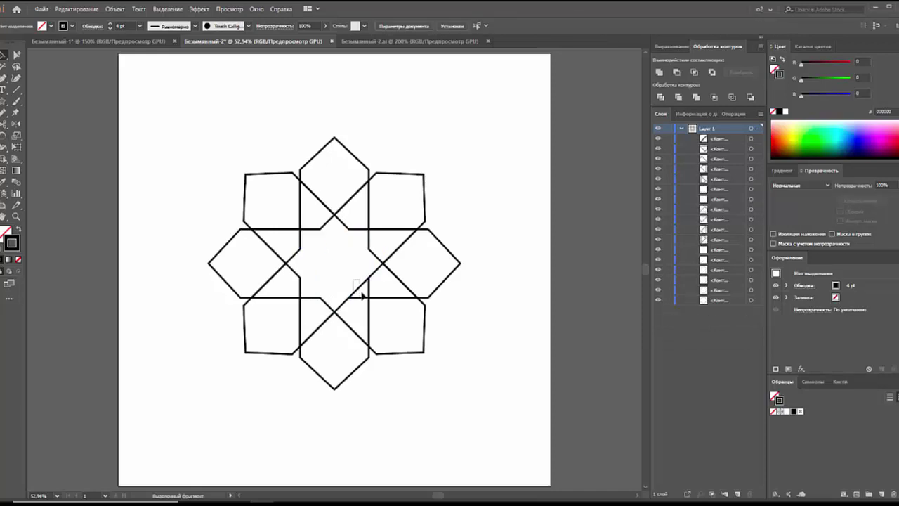
left_click(358, 292)
key("Delete")
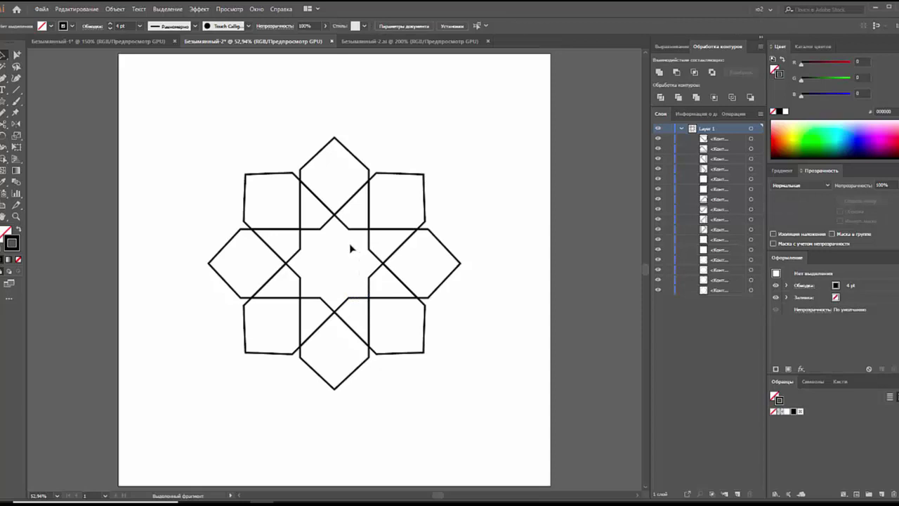
key("ctrl+minus")
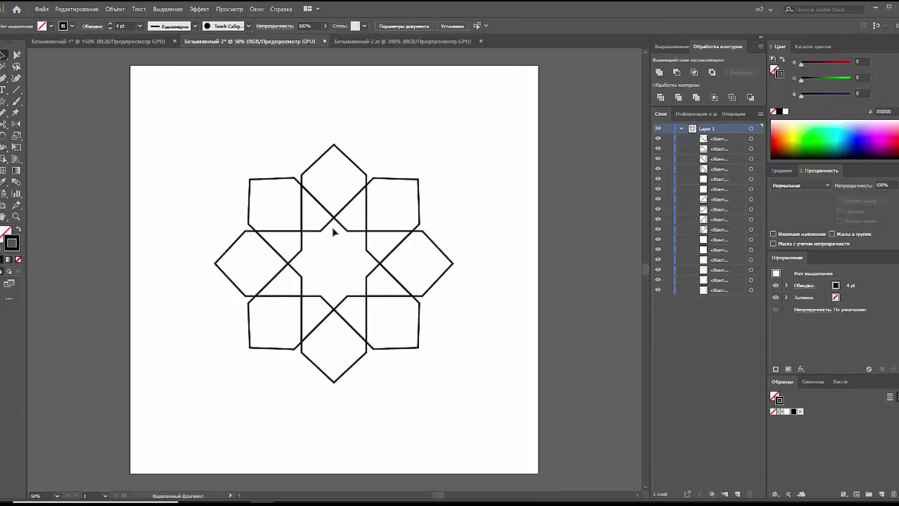
left_click_drag(188, 147, 440, 382)
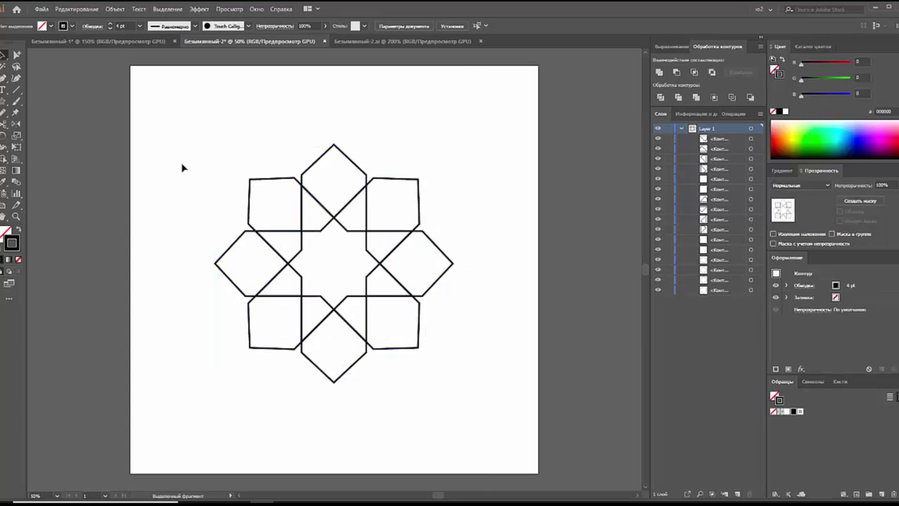
- Draw a trial 8-point star centred on the rosette's middle
left_click_drag(4, 102, 21, 148)
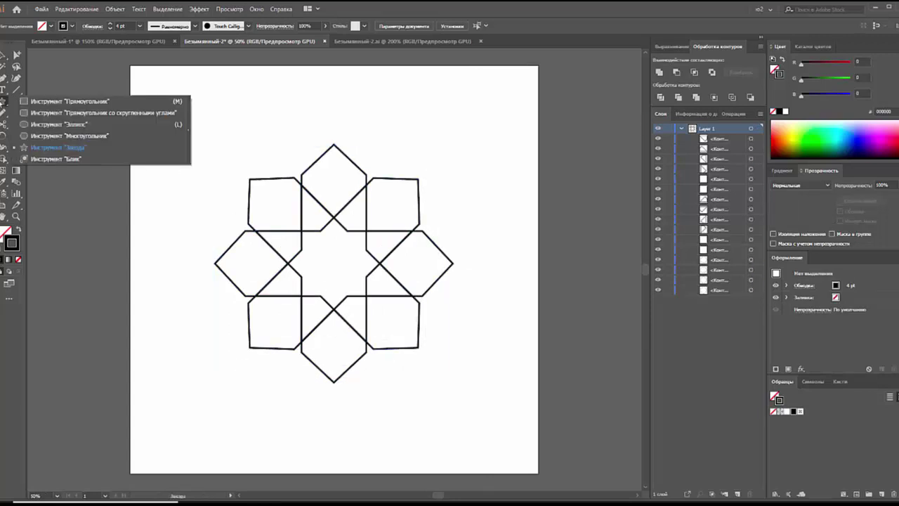
left_click(24, 147)
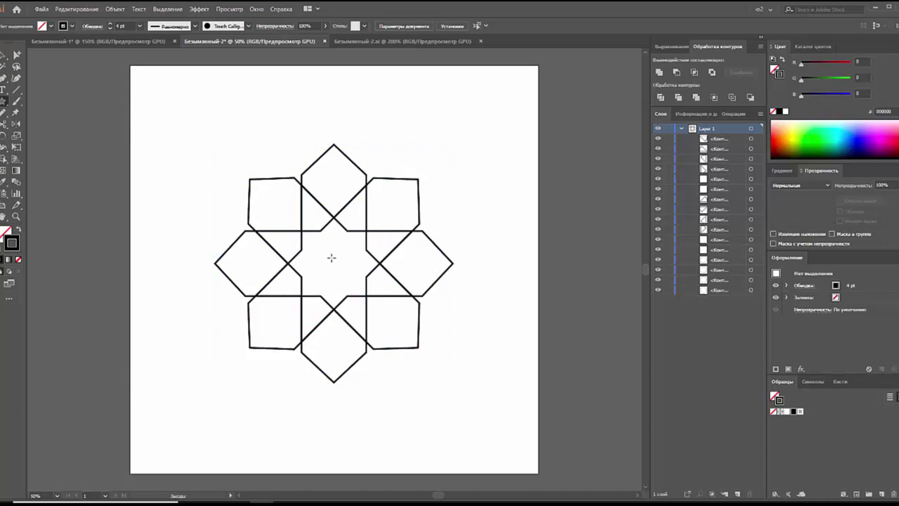
mouse_move(332, 258)
left_mouse_down()
mouse_move(341, 278)
mouse_move(333, 283)
left_mouse_up()
key("Up")
key("Up")
key("Up")
key("Down")
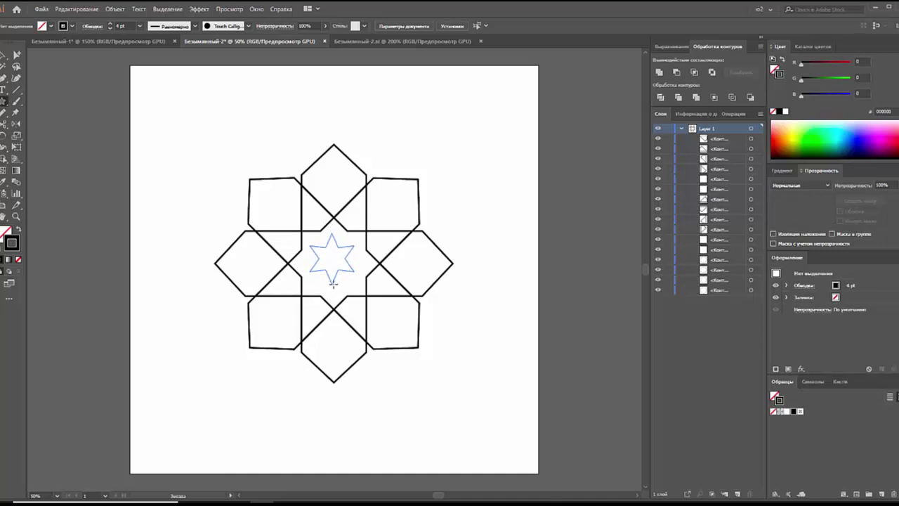
key("Up")
key("Up")
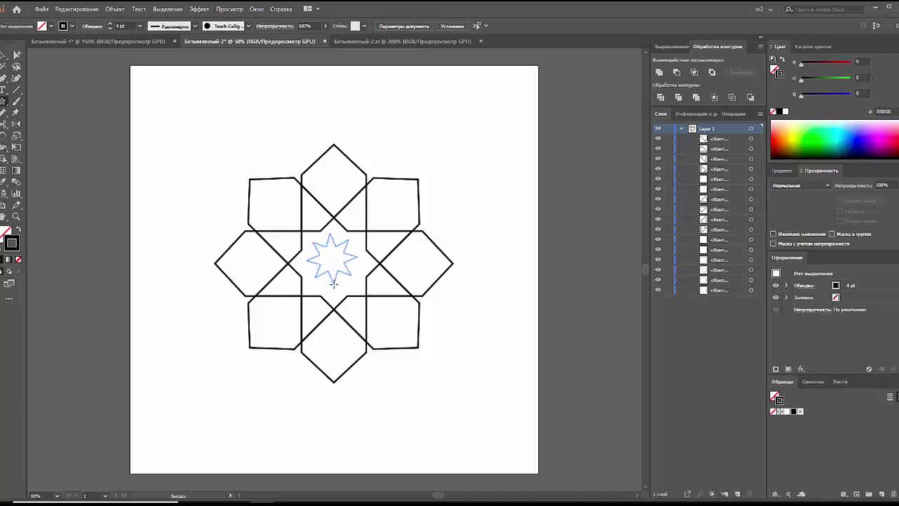
left_click_drag(333, 283, 339, 270)
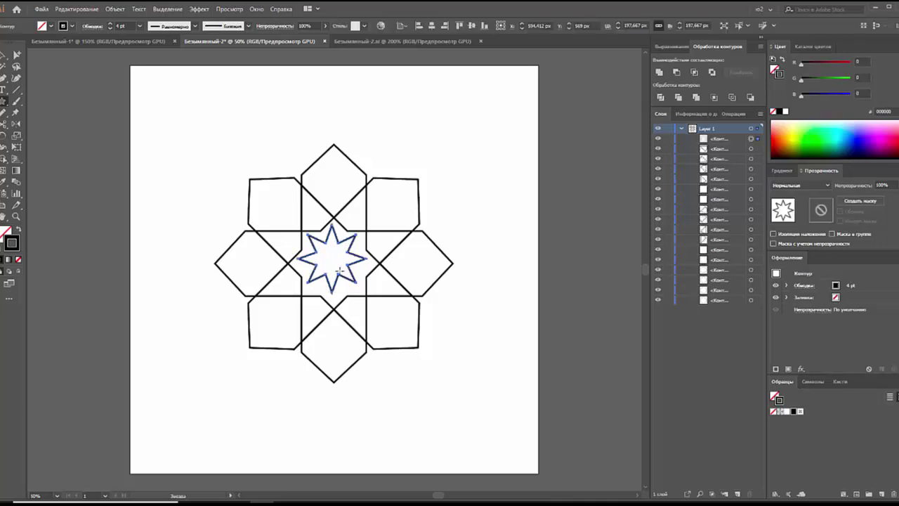
- Select the trial 8-point star and delete it, leaving the centre empty
key("a")
left_click(307, 252)
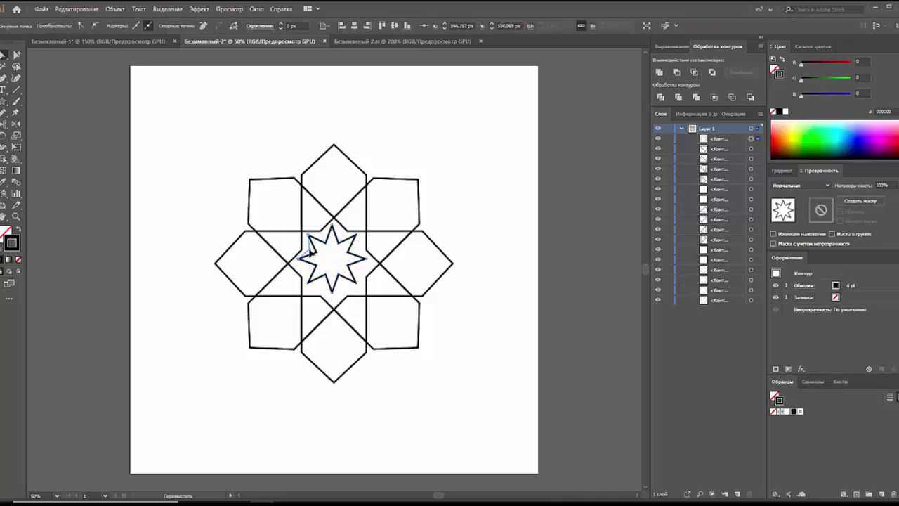
left_click(324, 261)
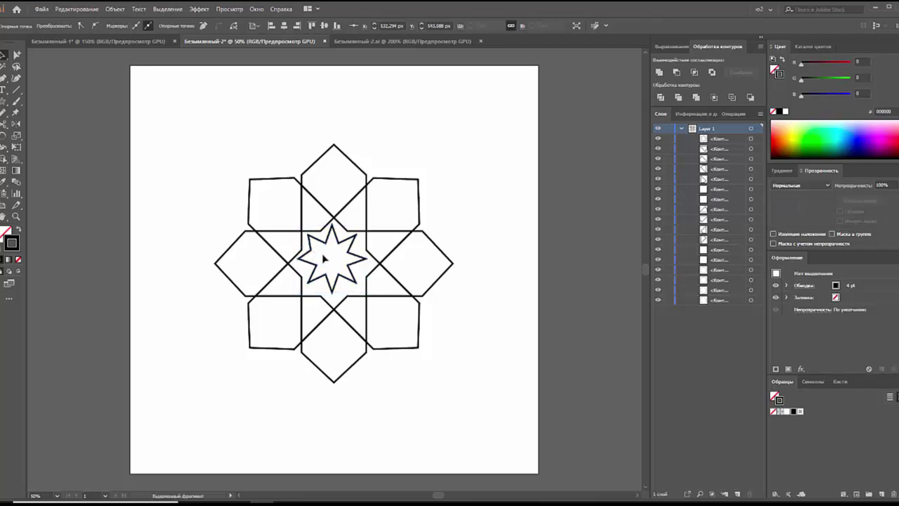
left_click(324, 261)
key("Delete")
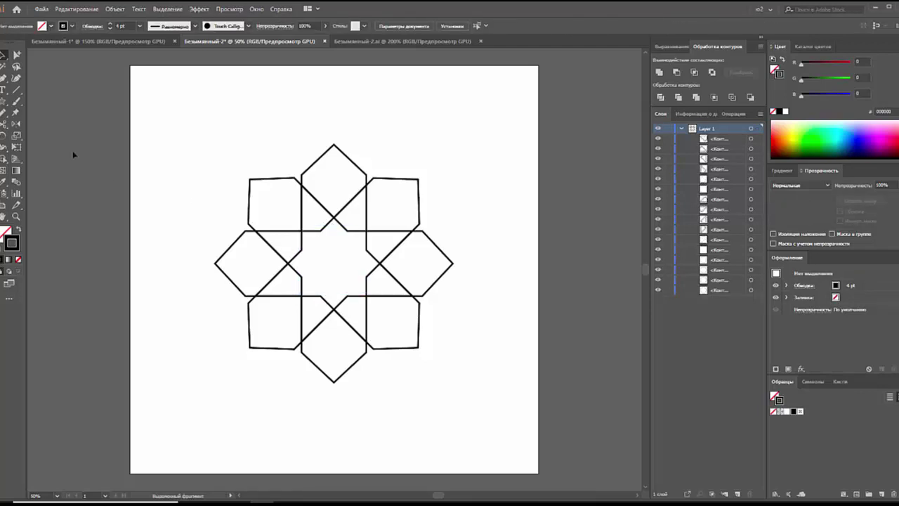
- Draw a small square at the motif's centre and align it and the motif to the artboard centre
left_click_drag(4, 101, 56, 95)
left_click_drag(340, 268, 359, 274)
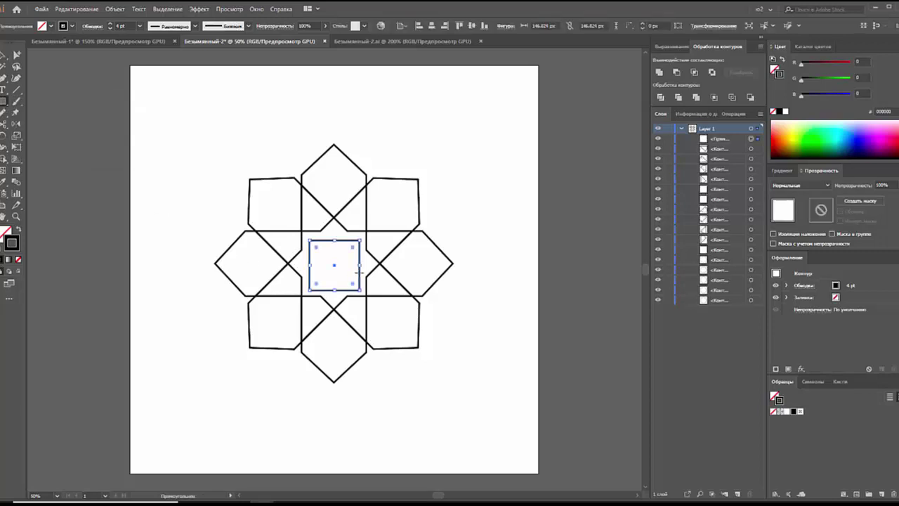
left_click(432, 26)
left_click(471, 26)
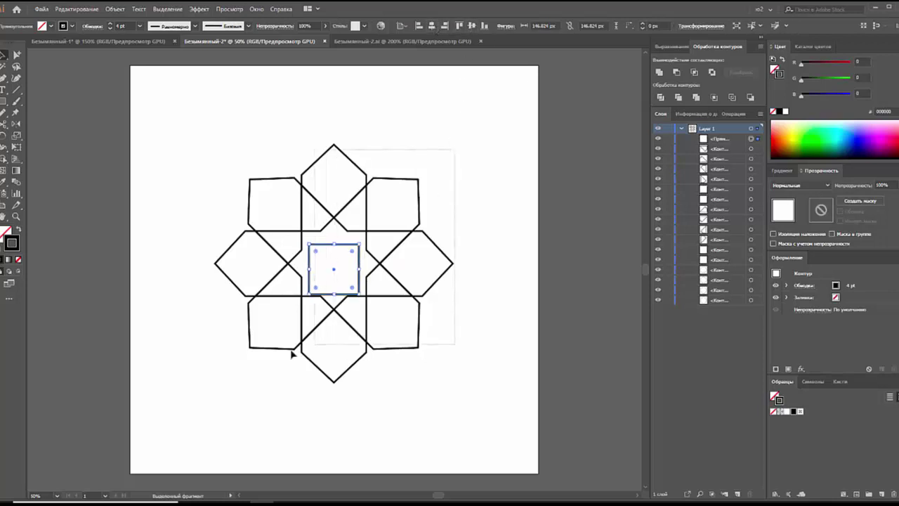
key("ctrl+a")
left_click(355, 261, "shift")
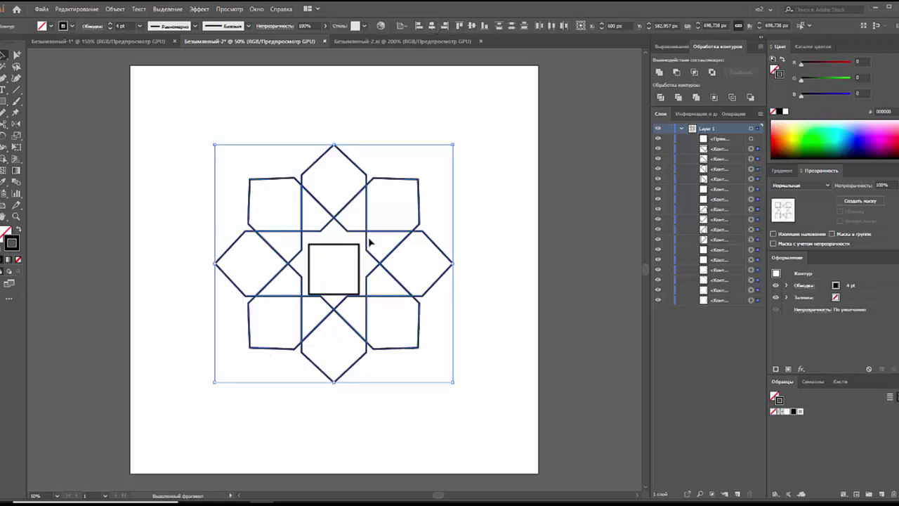
key("ctrl+g")
left_click(471, 26)
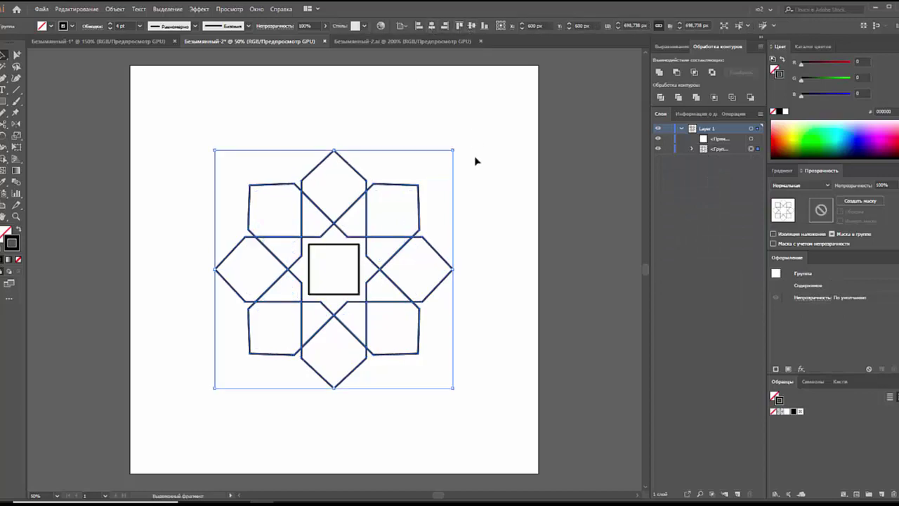
key("ctrl+shift+g")
left_click(450, 213)
- Paste a copy of the centre square in front and rotate it 45° into a diamond
left_click(334, 246)
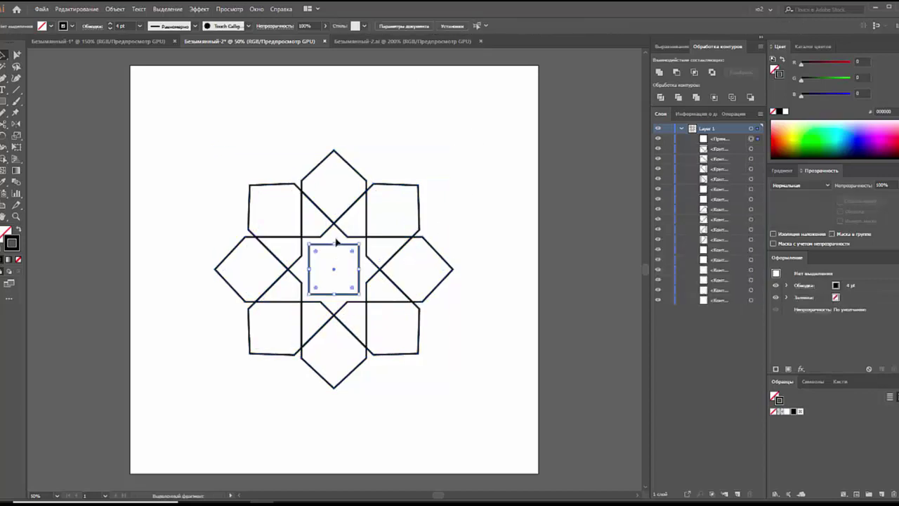
key("ctrl+c")
key("ctrl+f")
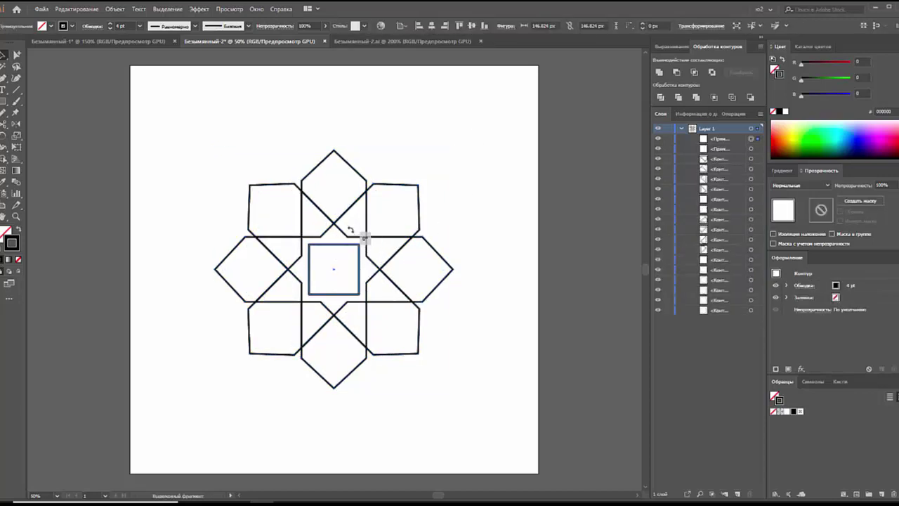
left_click_drag(362, 239, 339, 232)
left_click(335, 267)
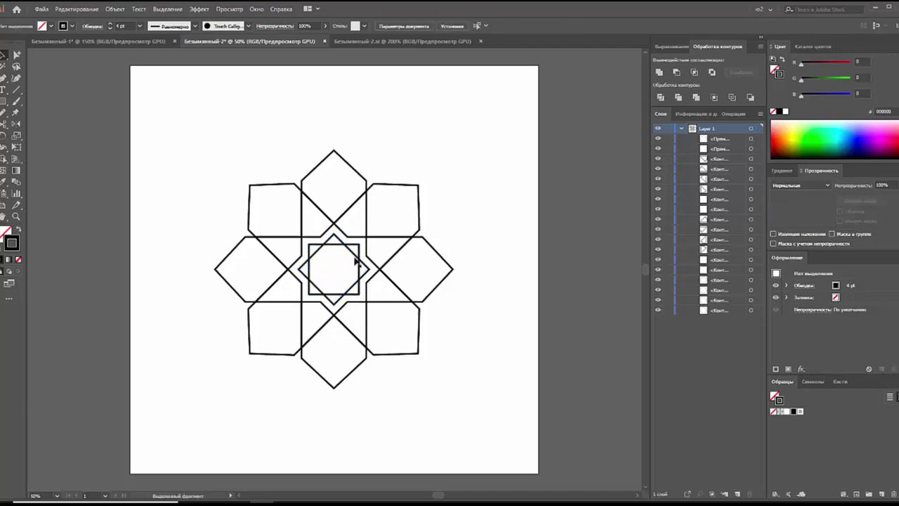
- Group all the motif's shapes, then bring up the Open dialog
left_click_drag(214, 163, 442, 371)
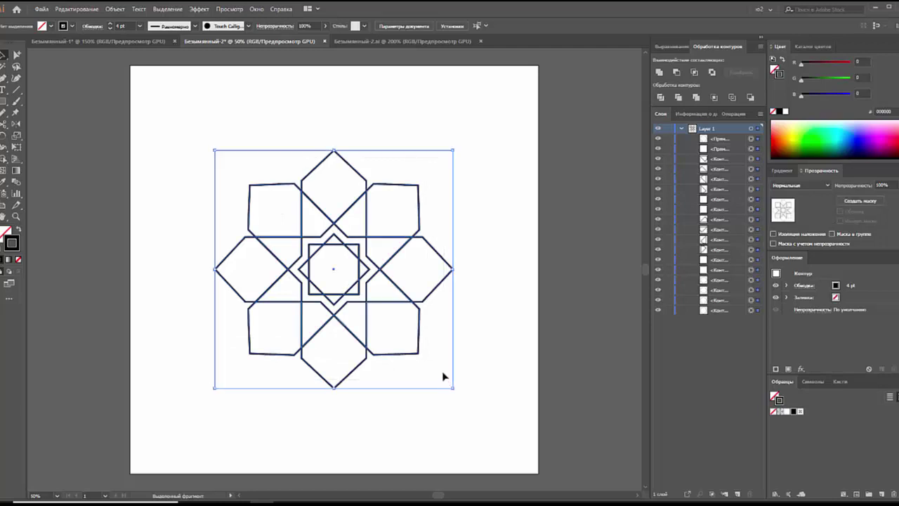
key("ctrl+g")
left_click(476, 373)
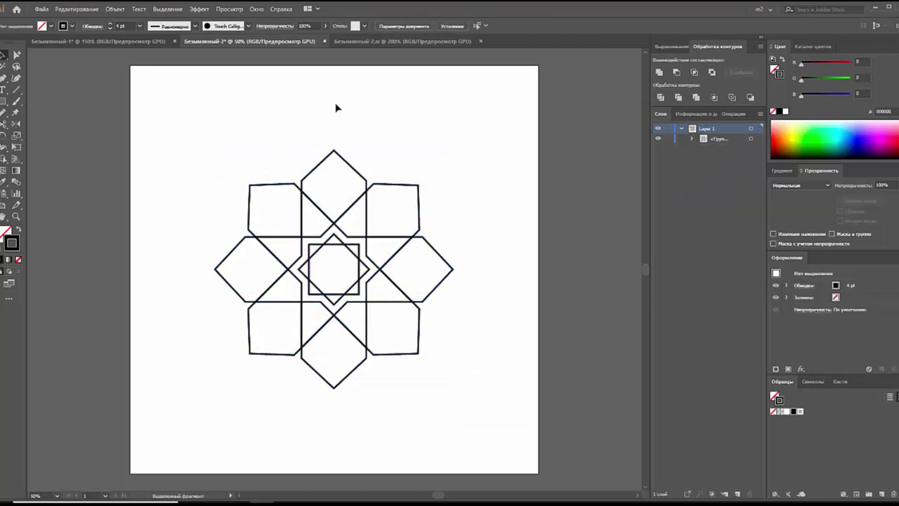
key("ctrl+o")
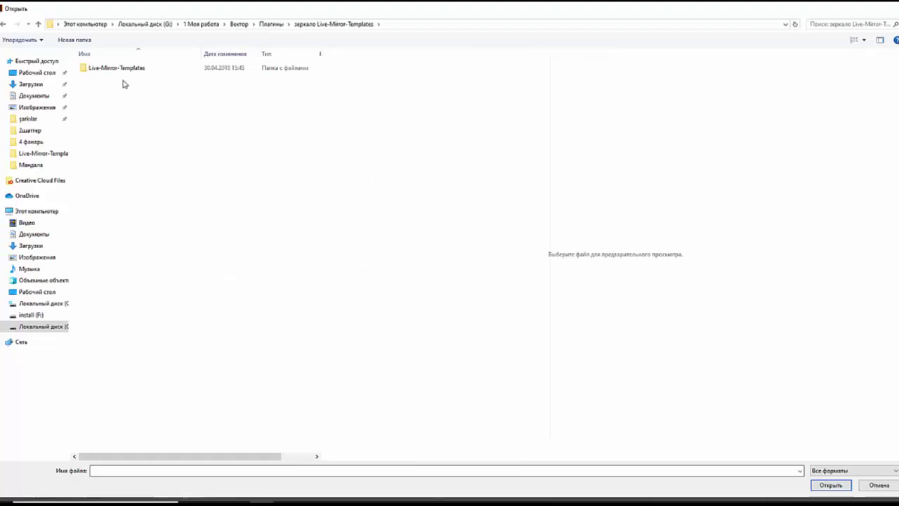
- Open the Live-Mirror-Template-03 .ai file from the Live-Mirror-Templates folder
left_click(116, 71)
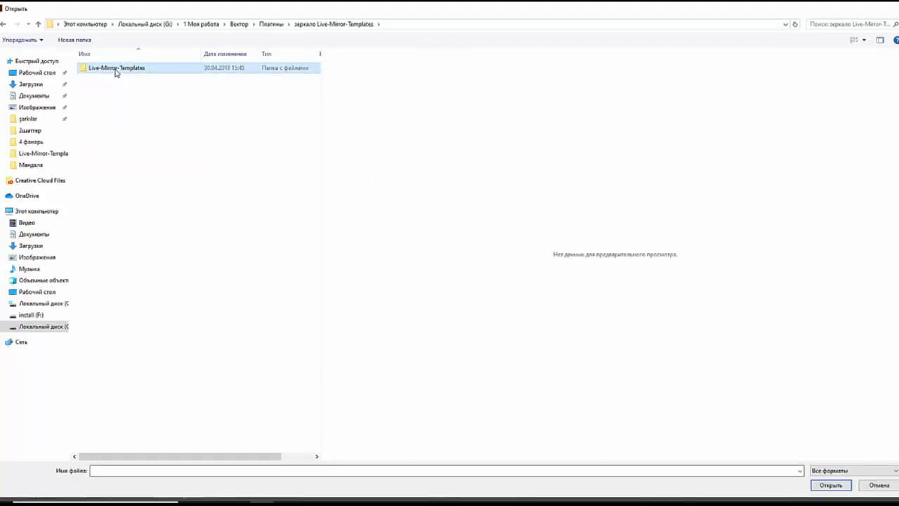
double_click(116, 71)
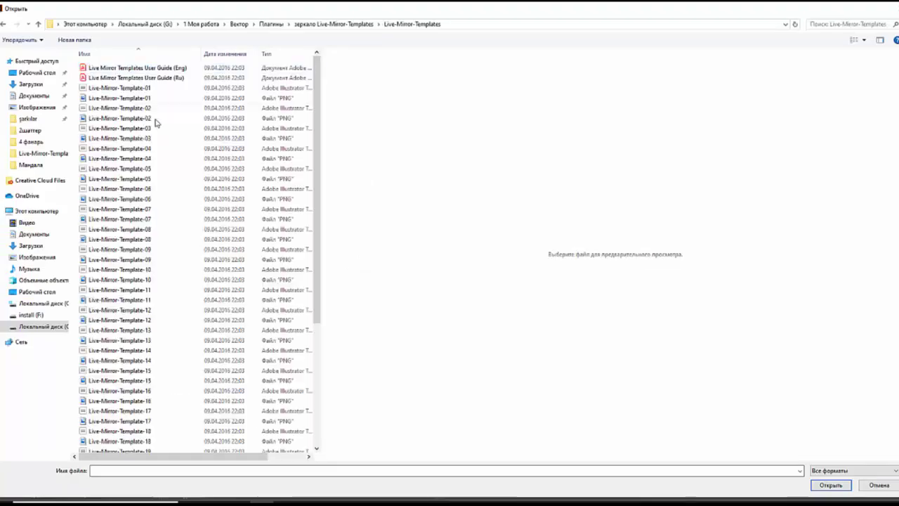
left_click(142, 262)
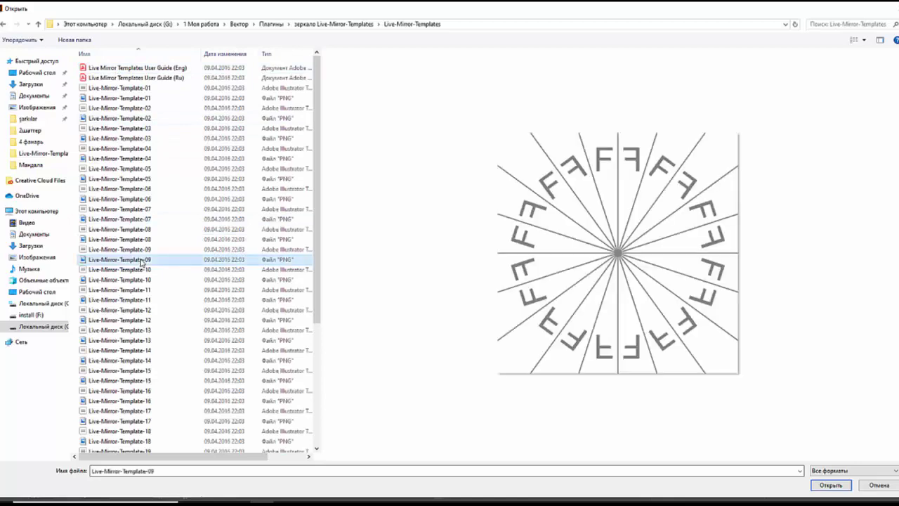
left_click(104, 160)
left_click(100, 143)
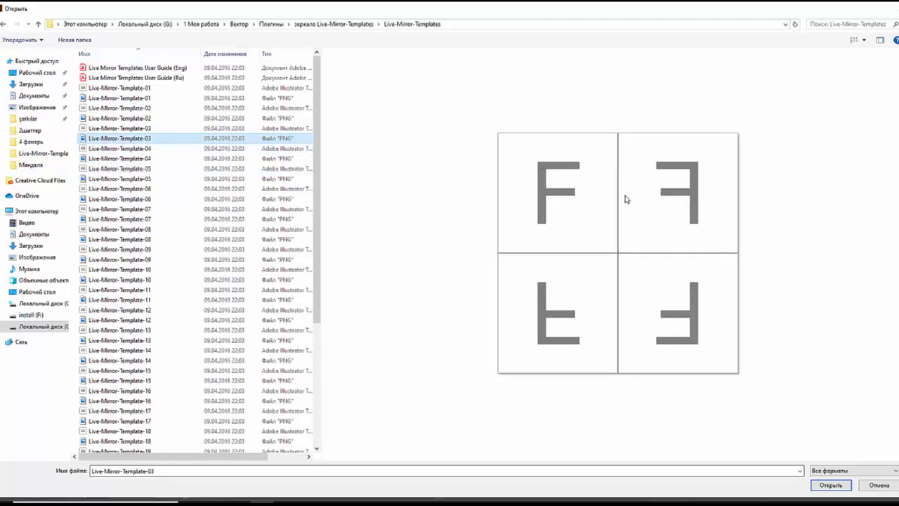
left_click(110, 129)
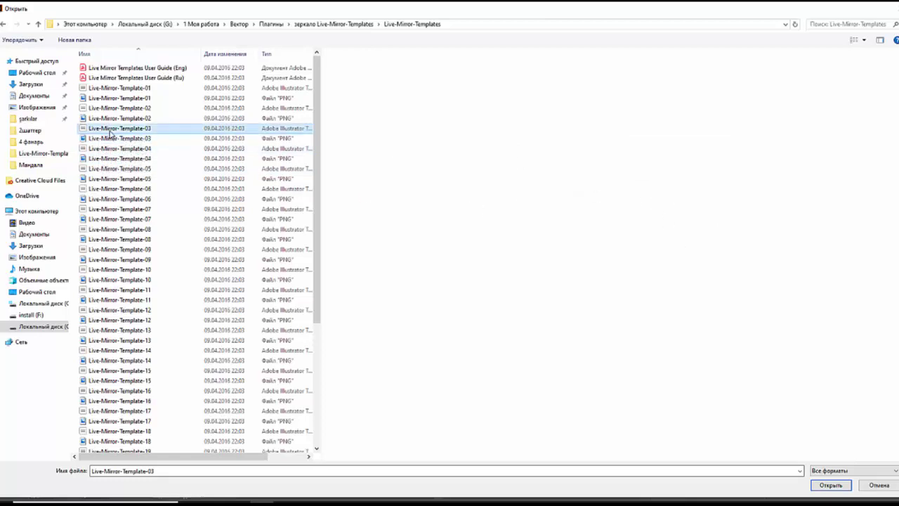
double_click(111, 130)
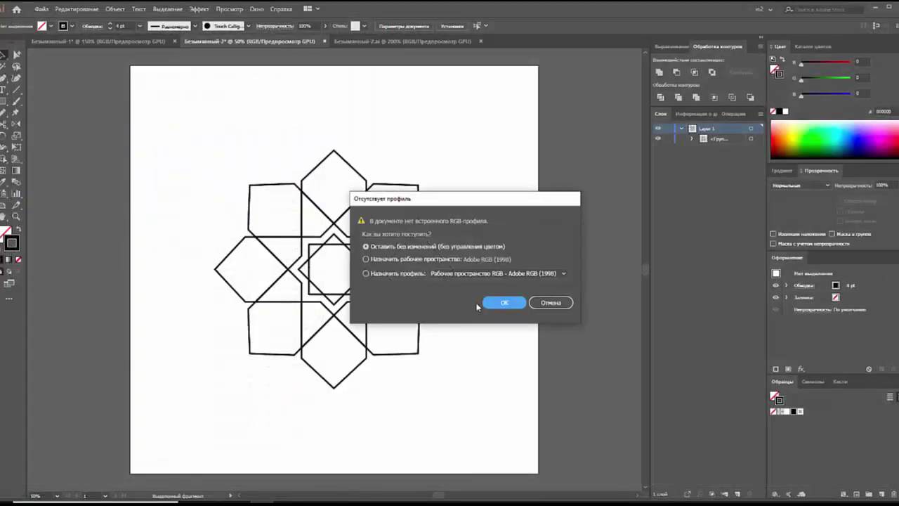
- Accept the missing-profile prompt, lock the template's path sublayers and delete the placeholder text group
left_click(503, 302)
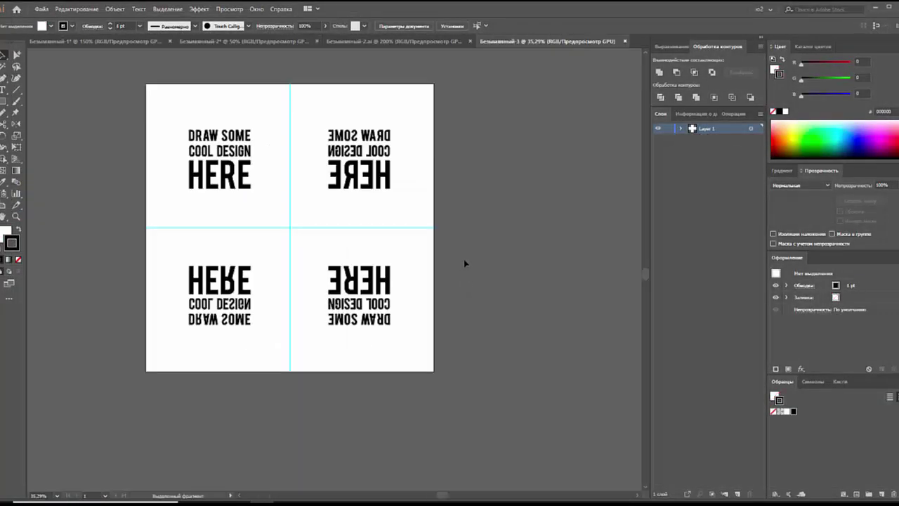
scroll(462, 254, "down", 1)
scroll(461, 251, "up", 1)
scroll(462, 251, "down", 1)
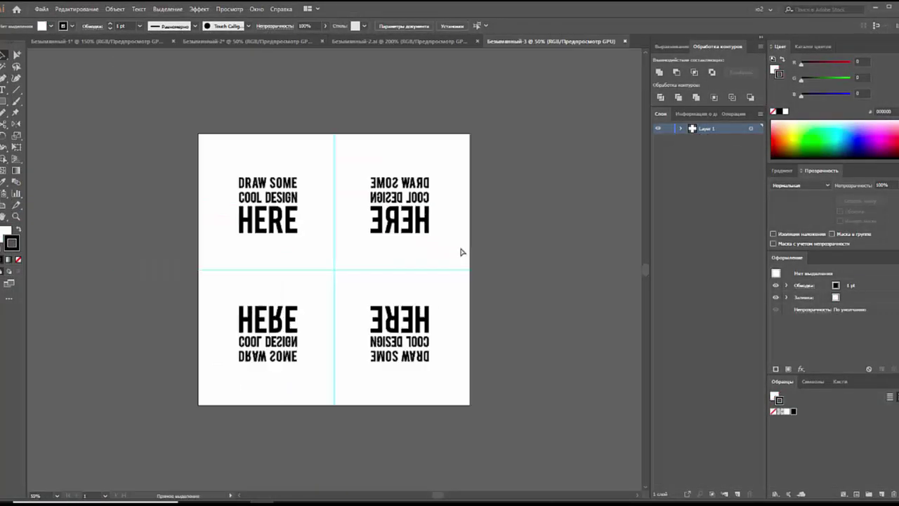
left_click(680, 129)
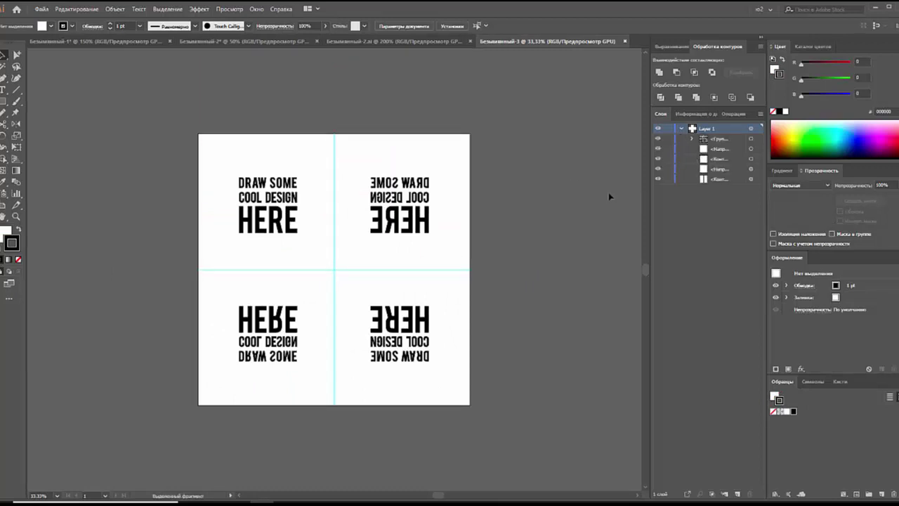
left_click_drag(669, 179, 669, 140)
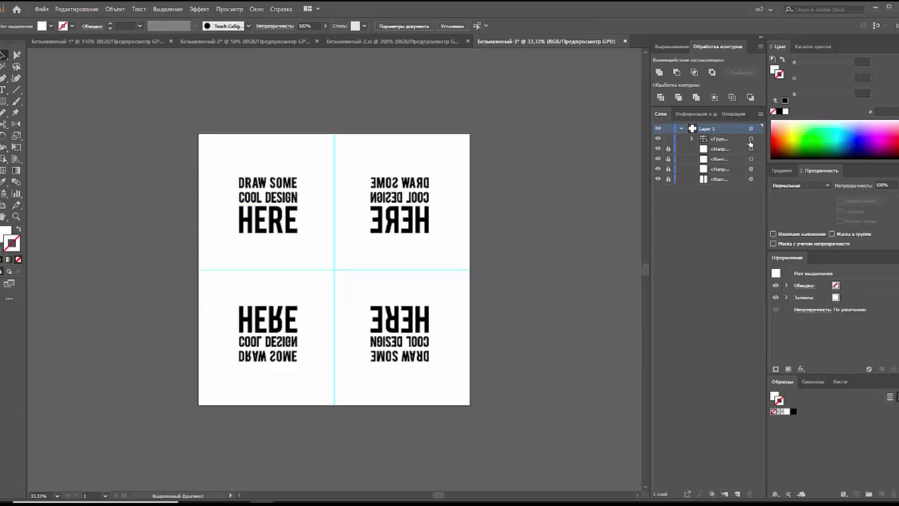
left_click(750, 139)
key("Delete")
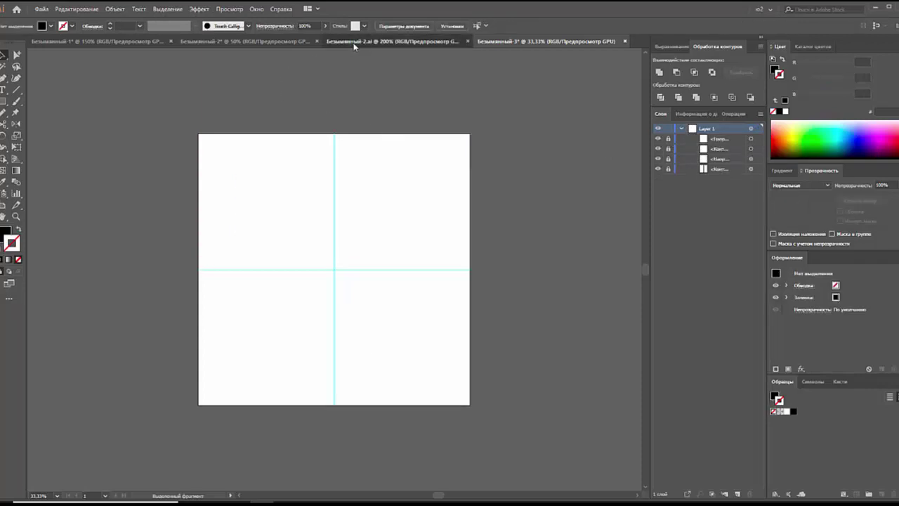
left_click(245, 41)
- Paste the lattice motif into the template and shrink and slightly rotate the top-left tile
left_click_drag(203, 131, 457, 384)
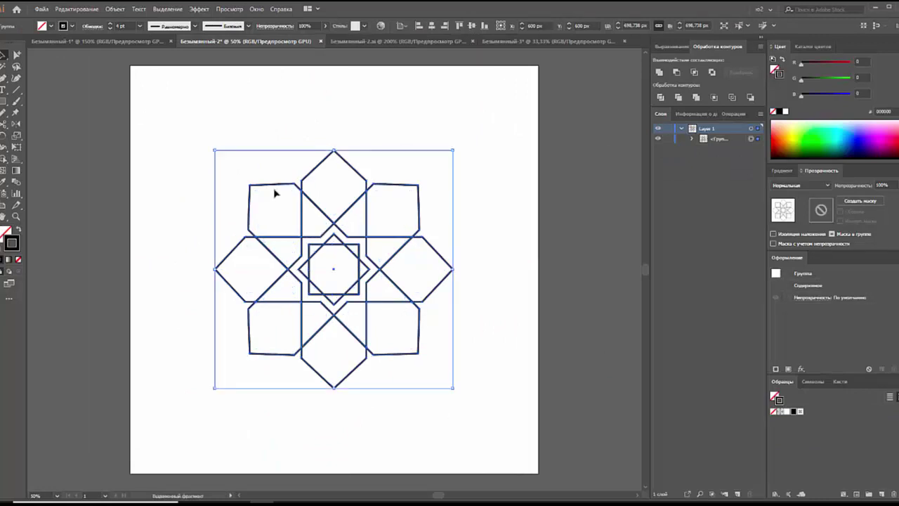
left_click(548, 41)
key("ctrl+v")
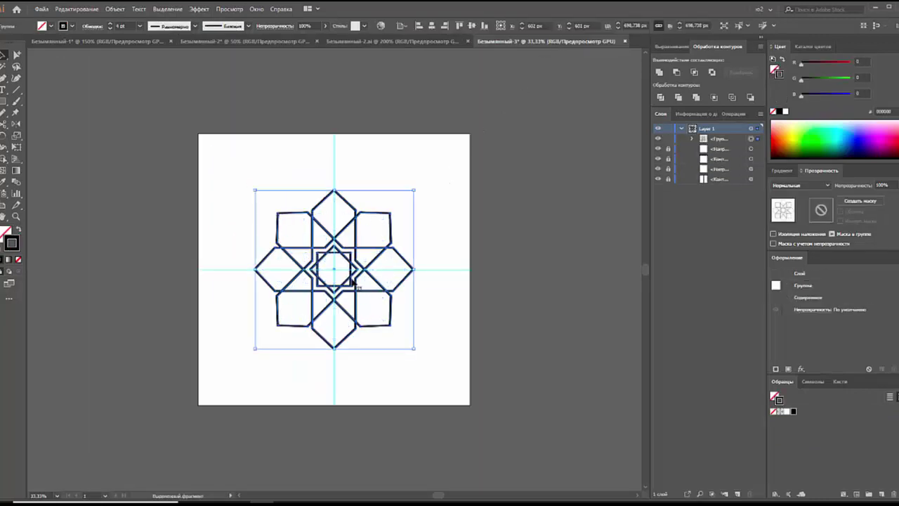
left_click_drag(282, 130, 283, 148)
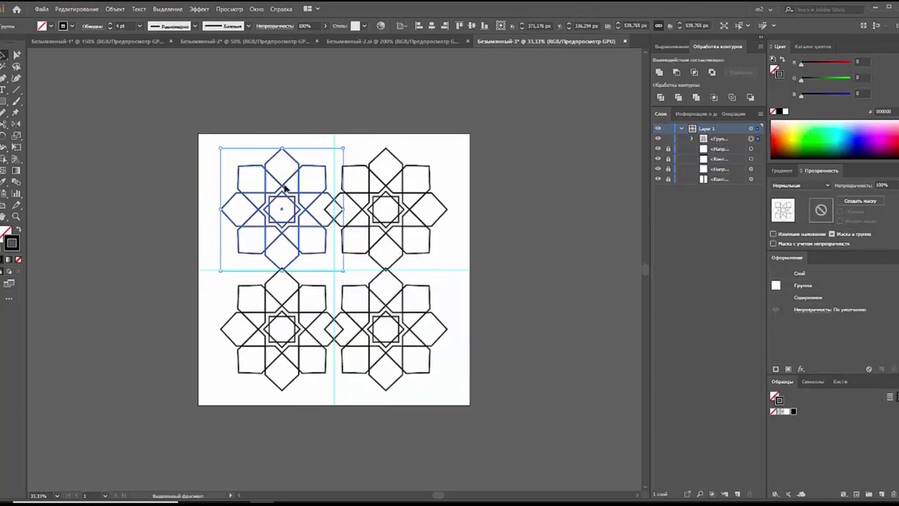
left_click_drag(216, 148, 308, 237)
left_click(249, 123)
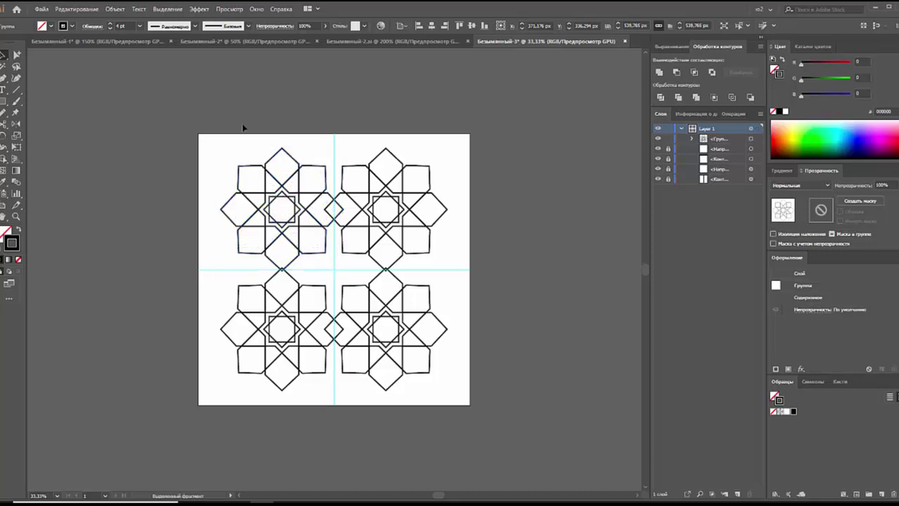
- Move the top-left ornament group down into line with the other three ornaments
left_click_drag(204, 138, 321, 263)
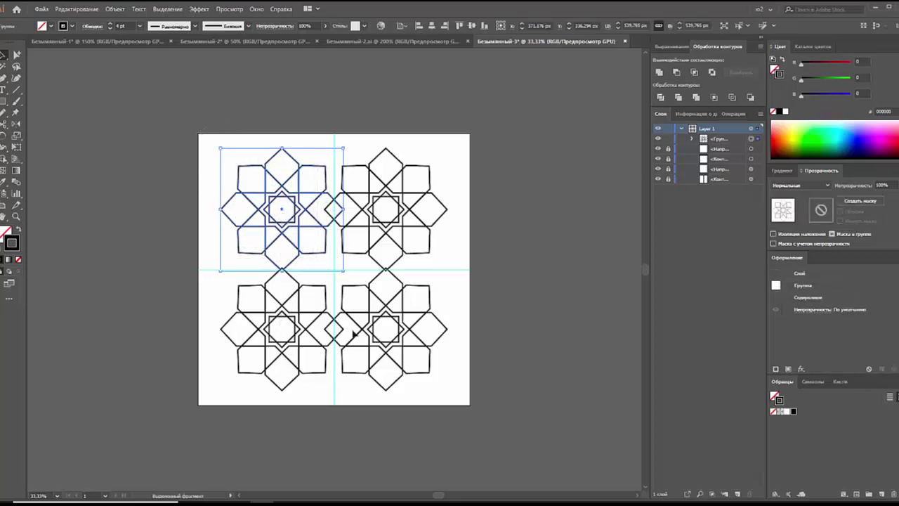
key("a")
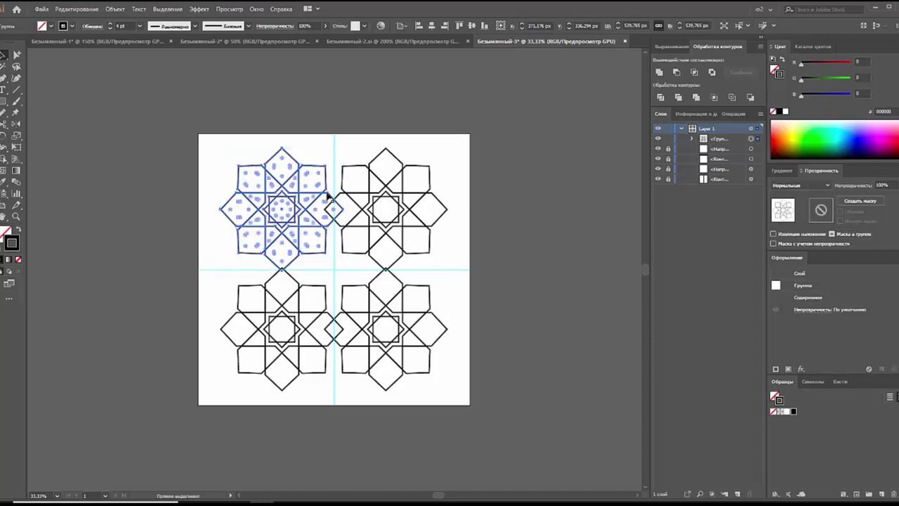
key("ctrl+plus")
scroll(288, 199, "up", 3)
scroll(288, 198, "left", 3)
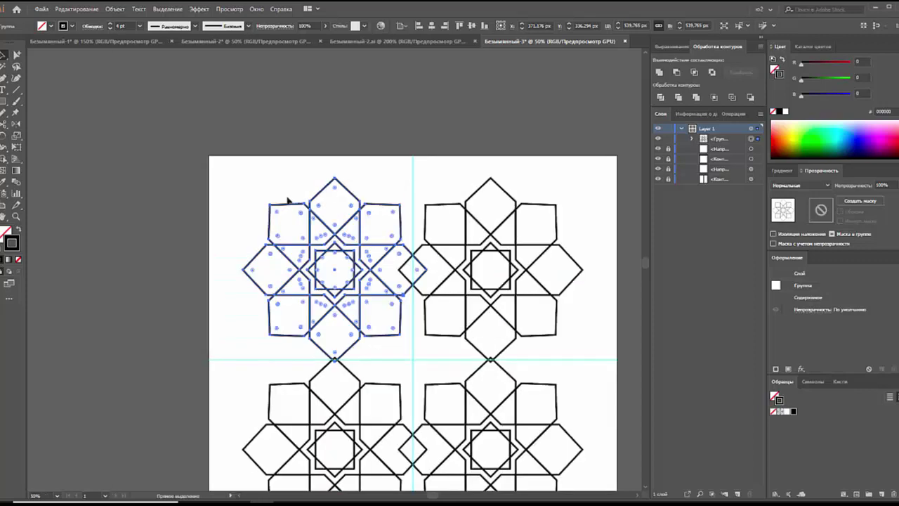
key("v")
scroll(274, 200, "down", 3)
scroll(274, 200, "right", 3)
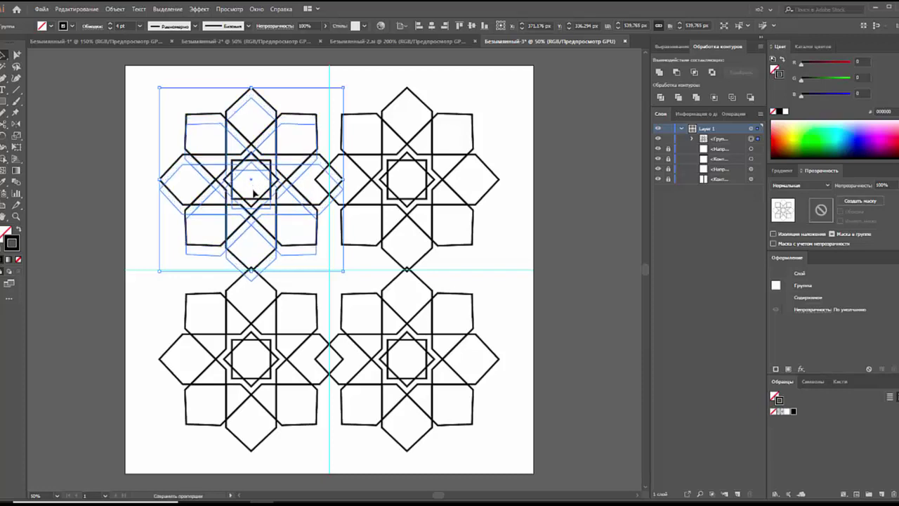
left_click_drag(251, 181, 252, 192)
left_click(113, 163)
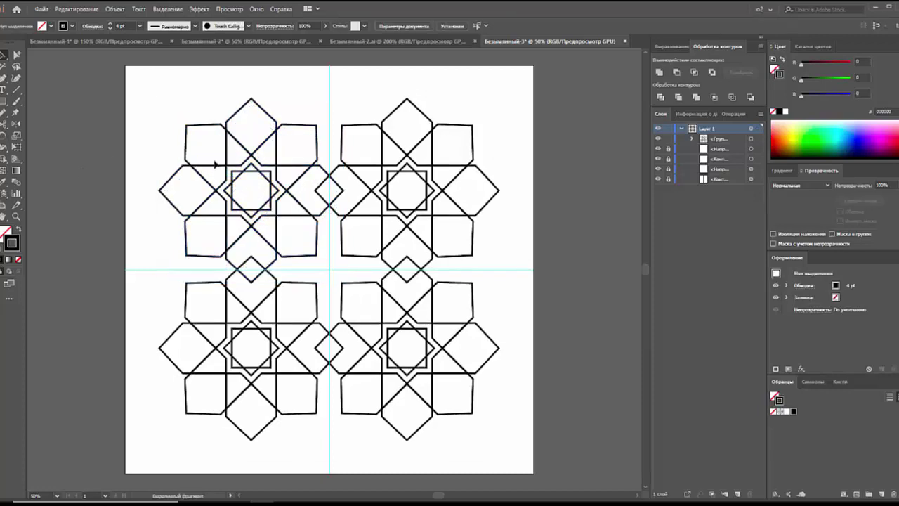
left_click(230, 188)
left_click(105, 147)
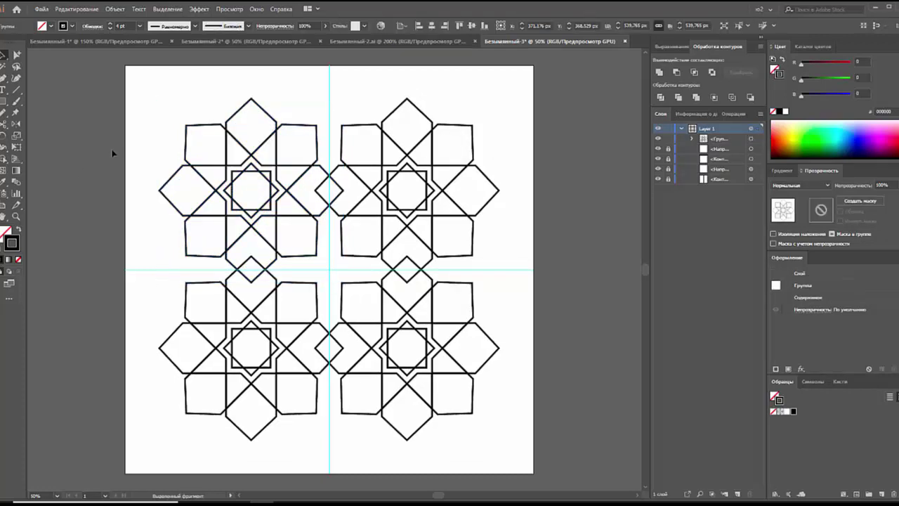
left_click(16, 91)
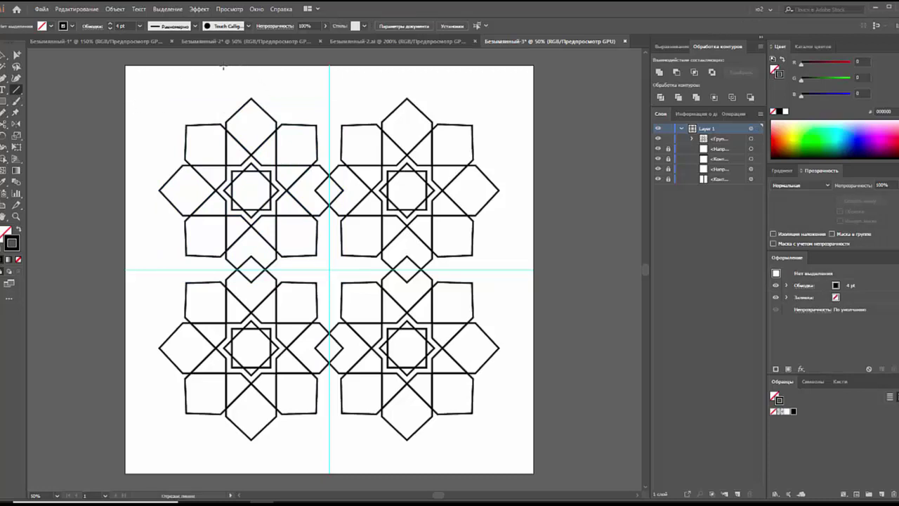
- Draw a vertical line through the left ornaments, duplicate it in place and group the lines
left_click_drag(222, 86, 223, 472)
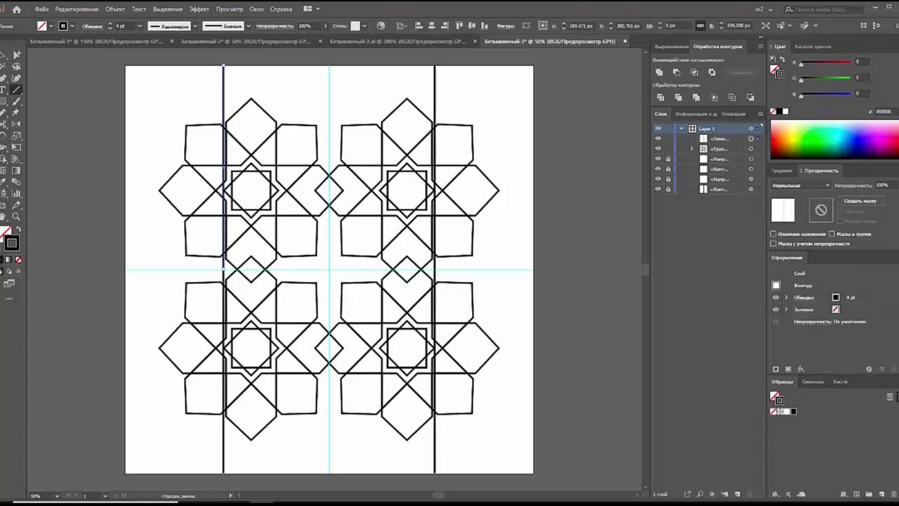
key("v")
key("a")
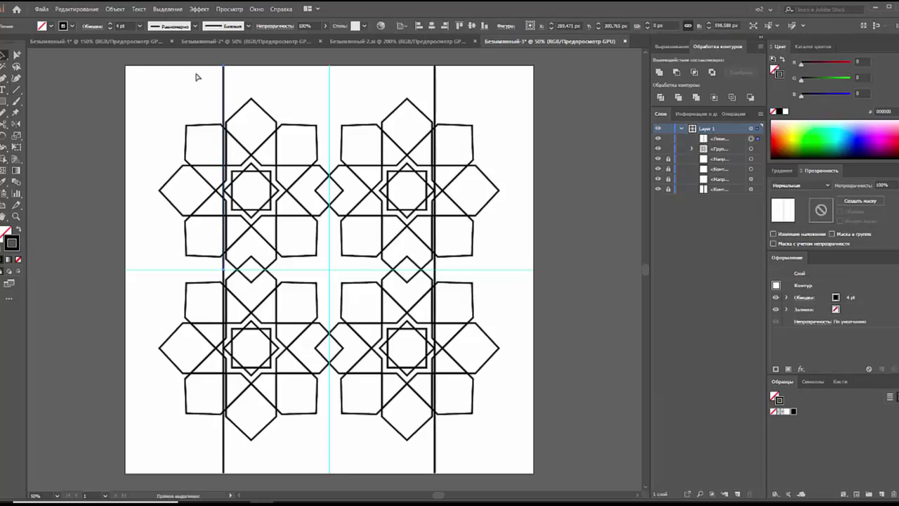
key("ctrl+c")
key("ctrl+f")
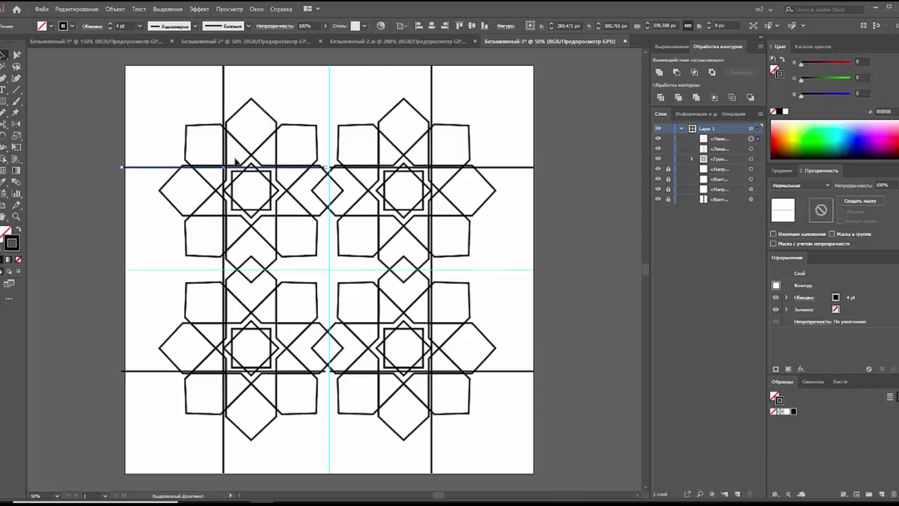
left_click(224, 91, "shift")
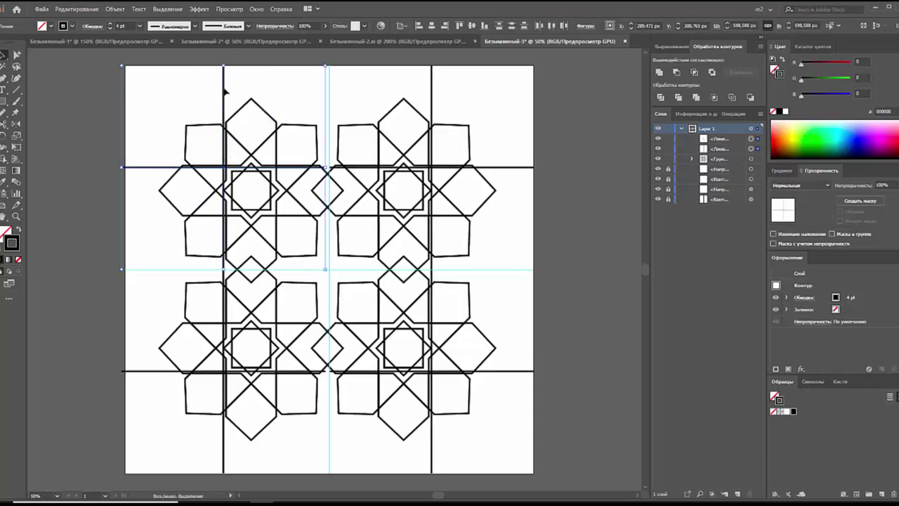
key("ctrl+g")
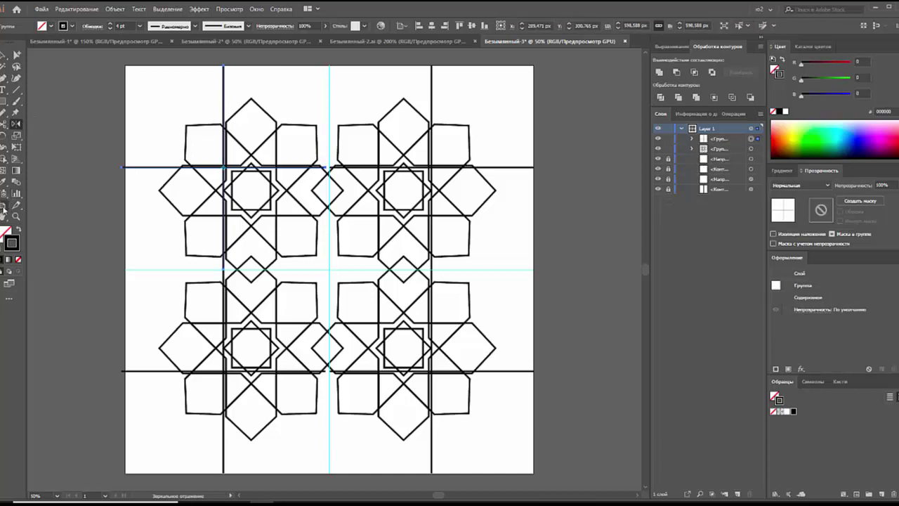
- Select the artboard with the Artboard tool to check it, then return to the Selection tool
key("shift+o")
left_click(174, 147)
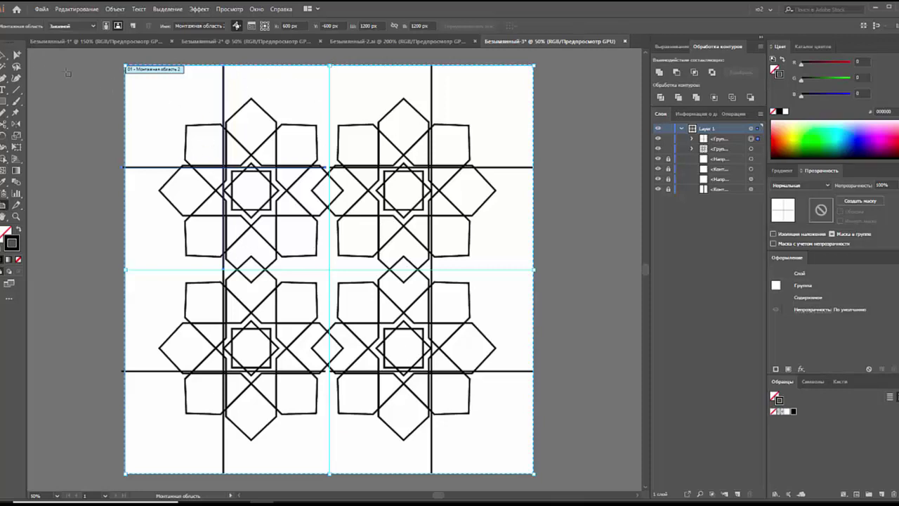
left_click(4, 55)
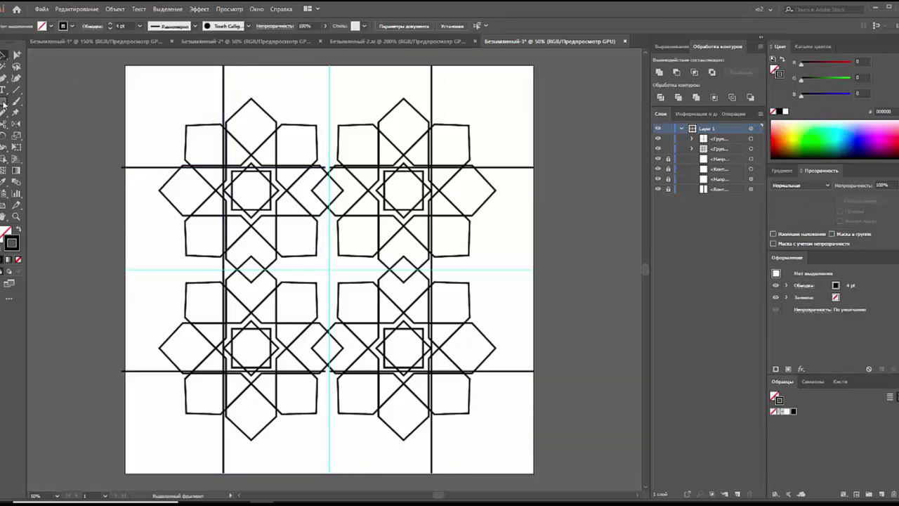
- Draw a 300 × 300 px square and align it flush to the artboard's top-left corner
left_click(4, 101)
left_click_drag(137, 70, 220, 153)
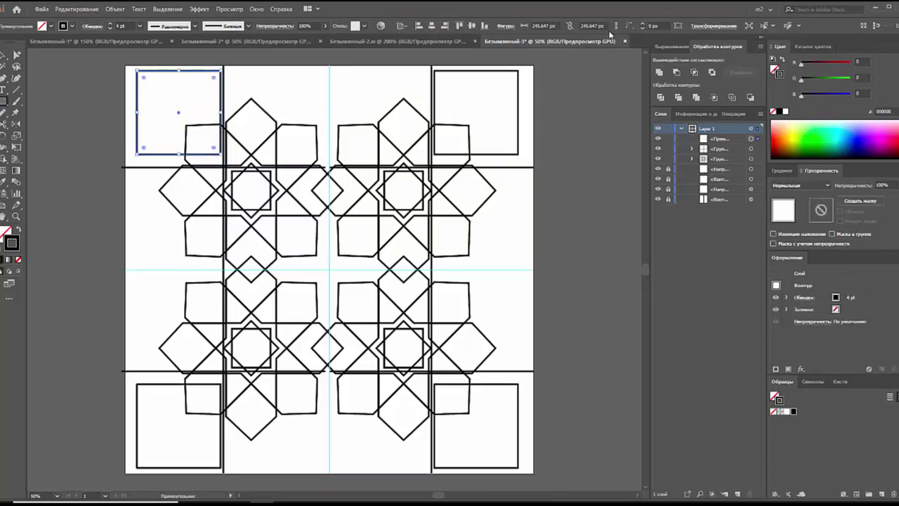
left_click(545, 26)
type("200")
key("Tab")
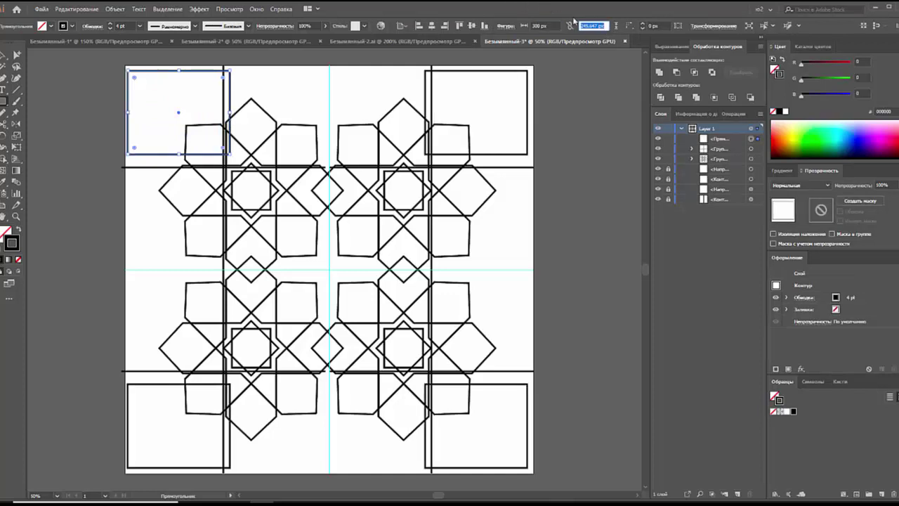
type("300")
key("Tab")
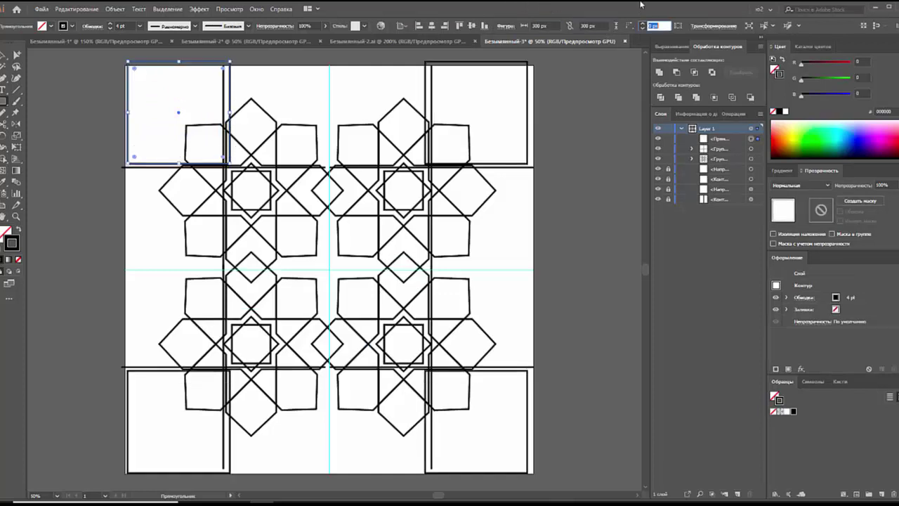
left_click(5, 54)
left_click(147, 71)
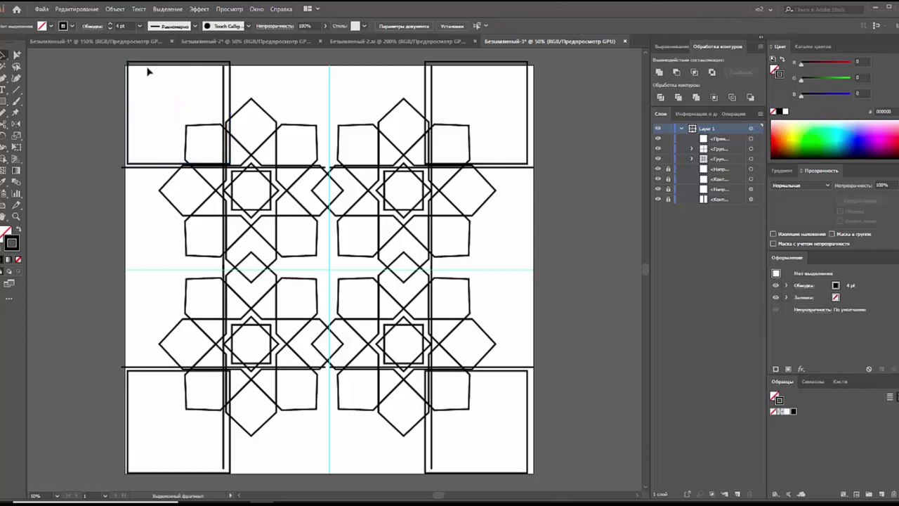
left_click(151, 77)
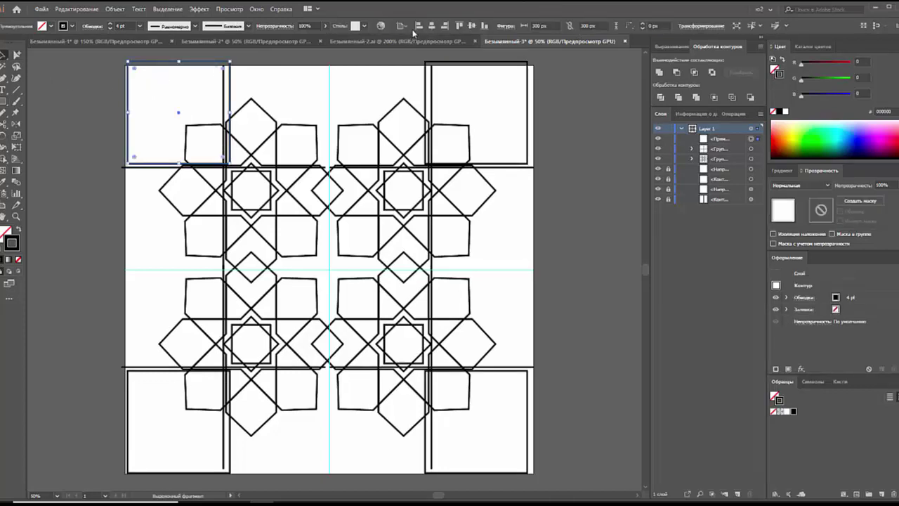
left_click(418, 26)
left_click(458, 26)
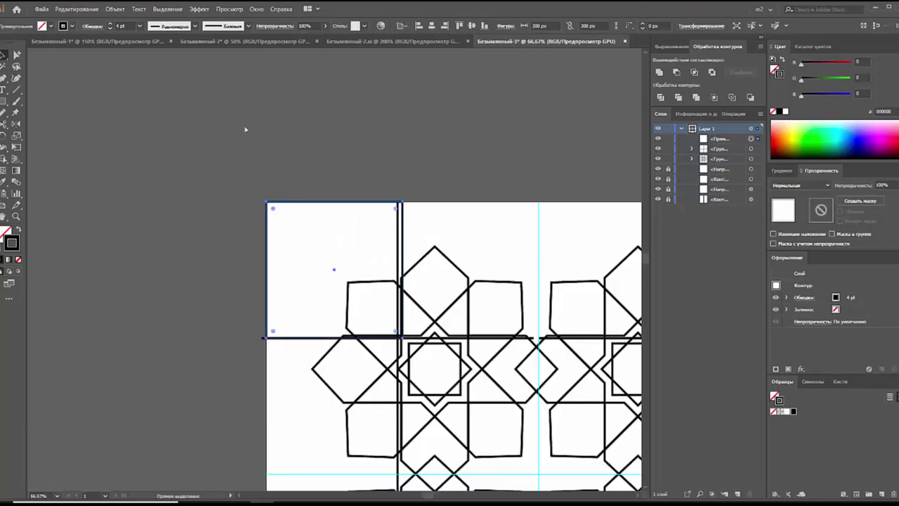
- Zoom in on the top-left corner and ungroup the line group into separate paths
key("ctrl+equal")
left_click_drag(420, 185, 327, 132)
scroll(327, 131, "up", 1)
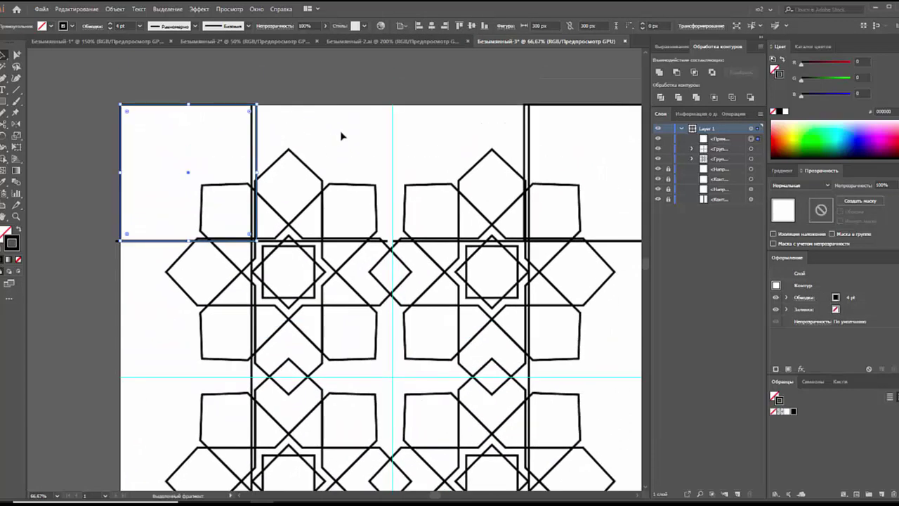
left_click(254, 373)
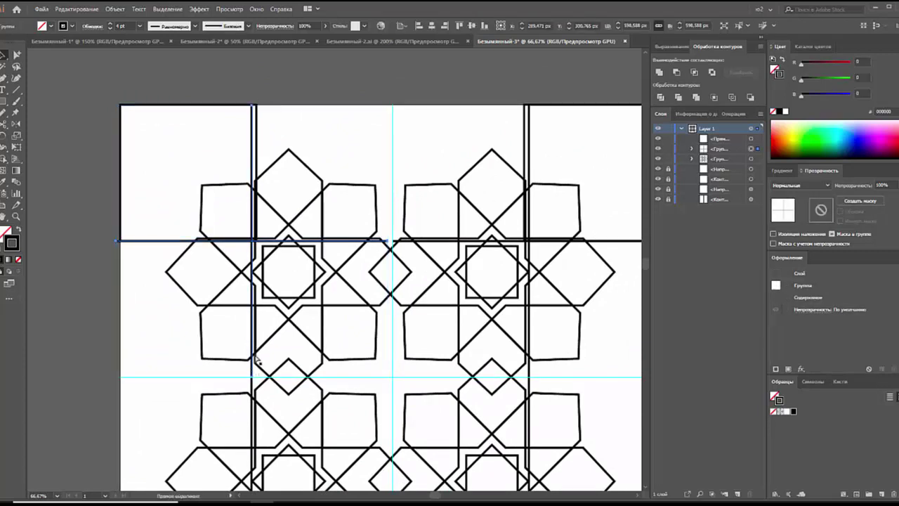
key("ctrl+shift+g")
- Inspect the vertical line and the upper horizontal line's endpoints, then zoom back out to the artboard
left_click(95, 286)
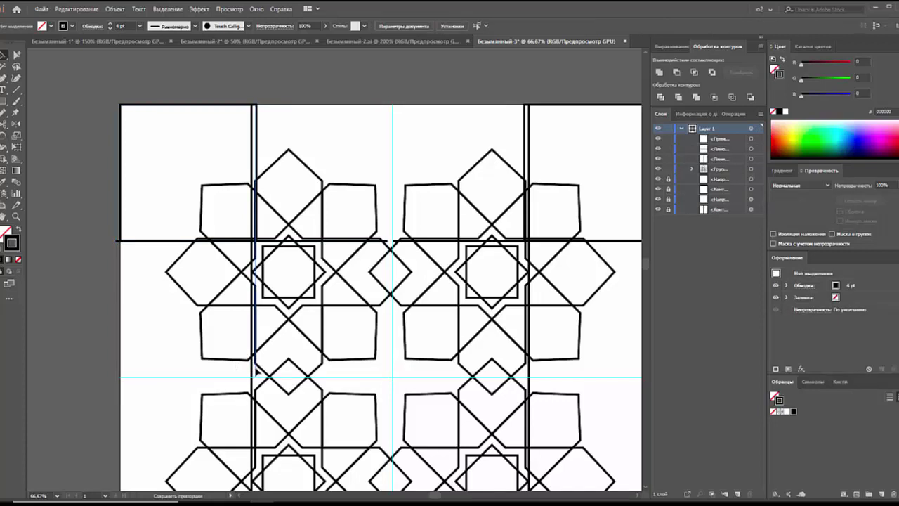
left_click(255, 369)
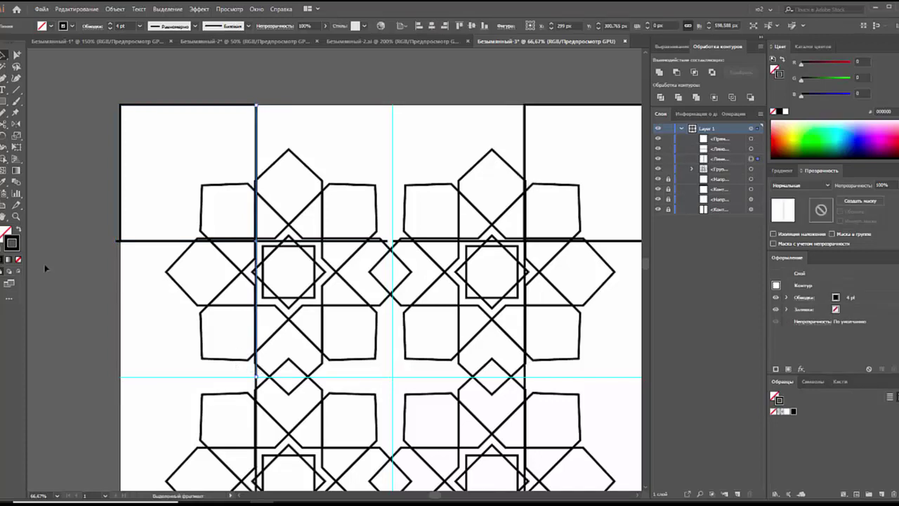
left_click(89, 274)
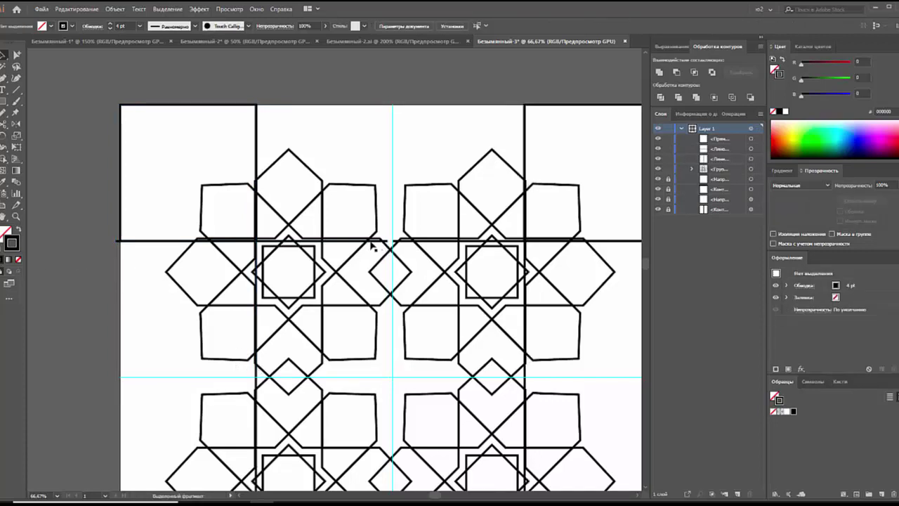
left_click(379, 242)
left_click(388, 242)
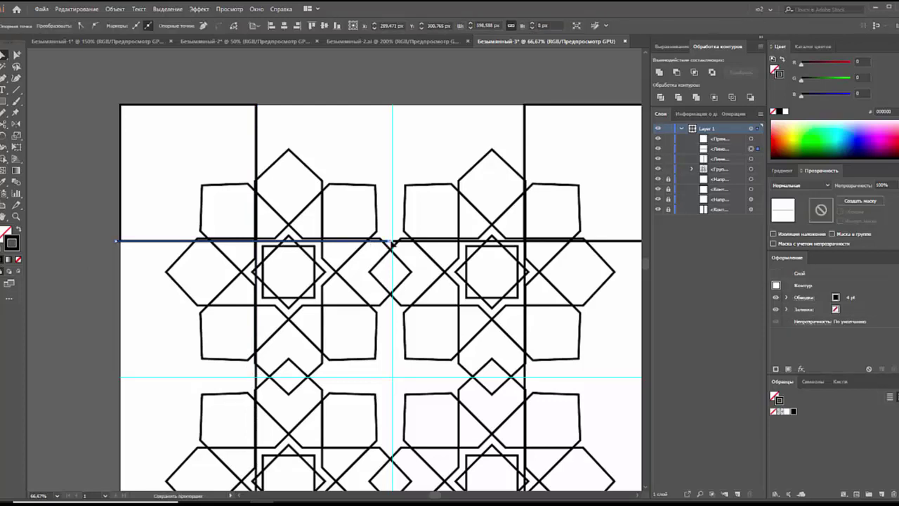
left_click(383, 243)
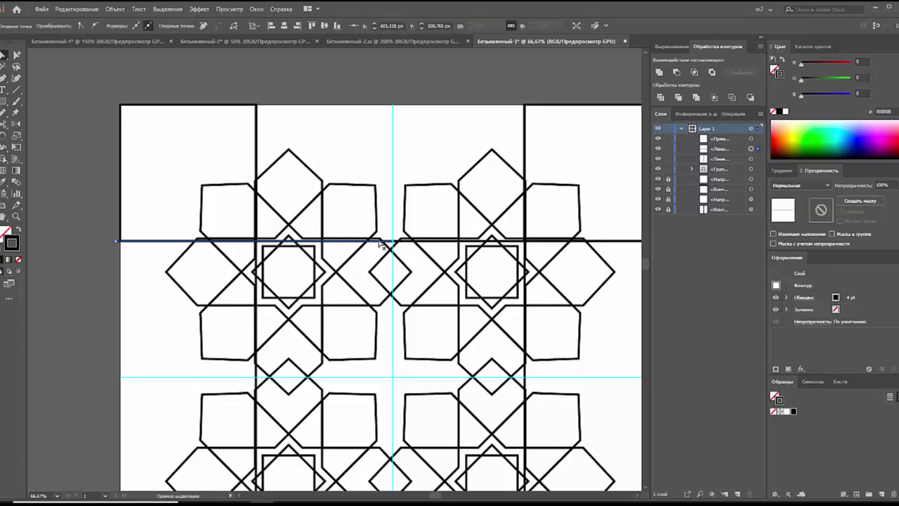
key("v")
left_click(302, 92)
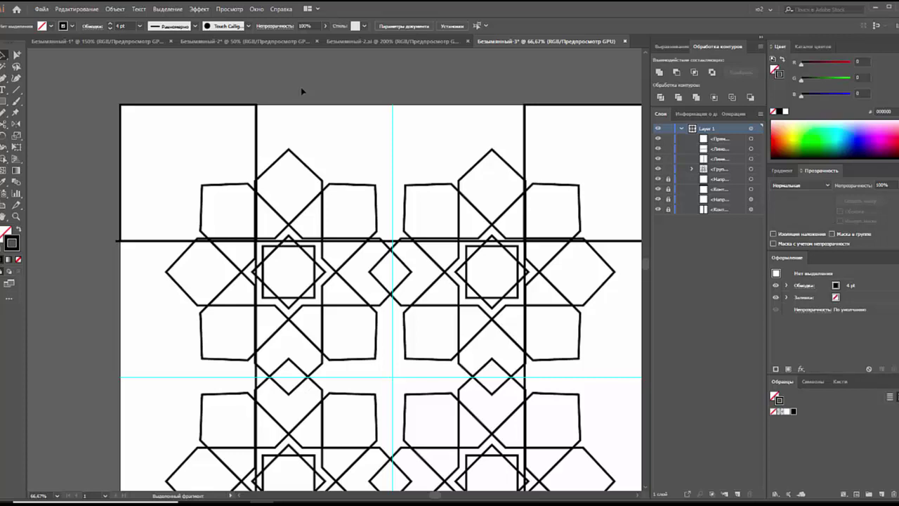
key("ctrl+minus")
left_click_drag(300, 116, 281, 84)
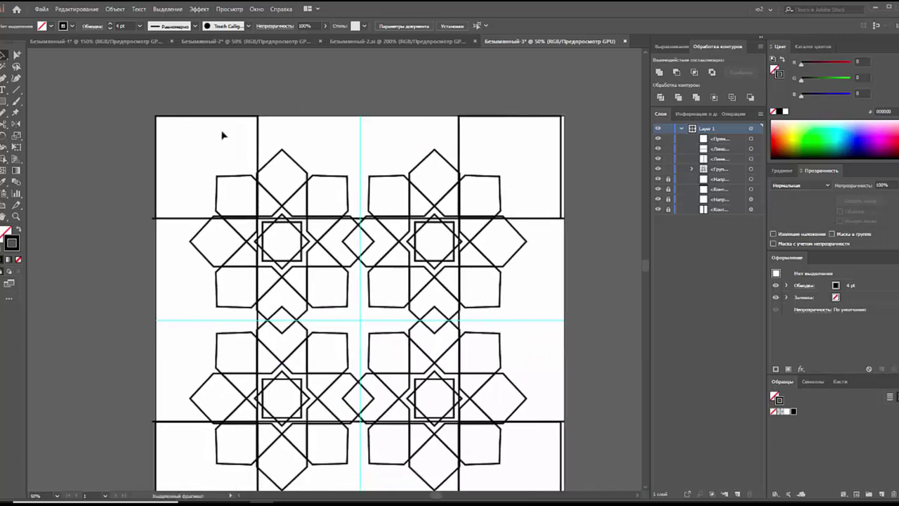
- Delete the top-left corner square and group the remaining black grid lines
left_click(163, 124)
key("Delete")
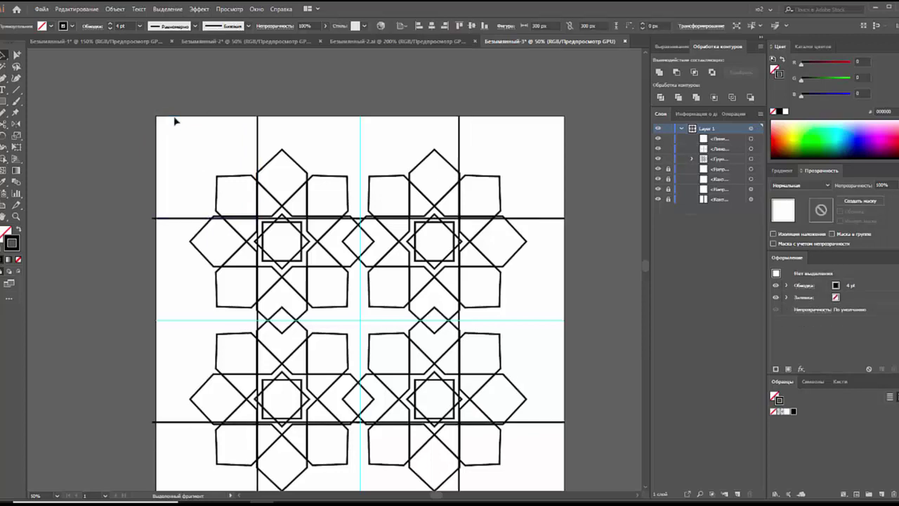
left_click(258, 135)
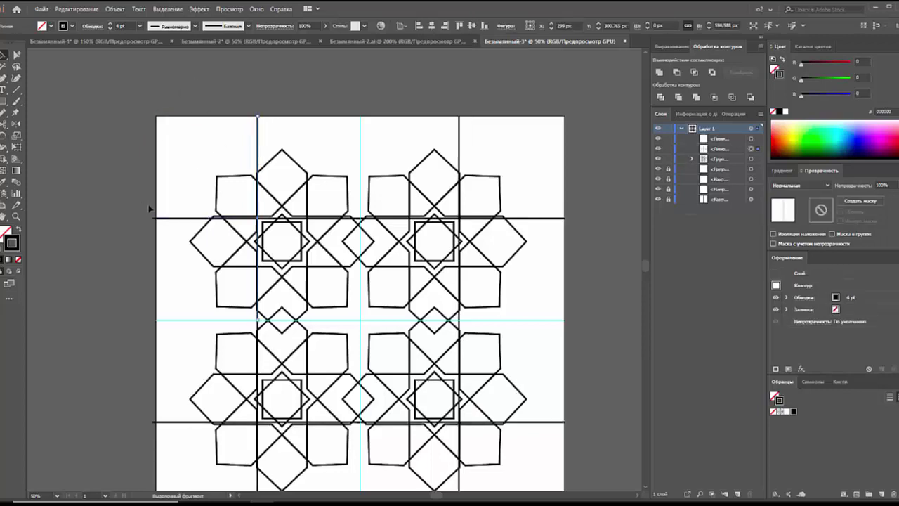
left_click(156, 217, "shift")
left_click(137, 218)
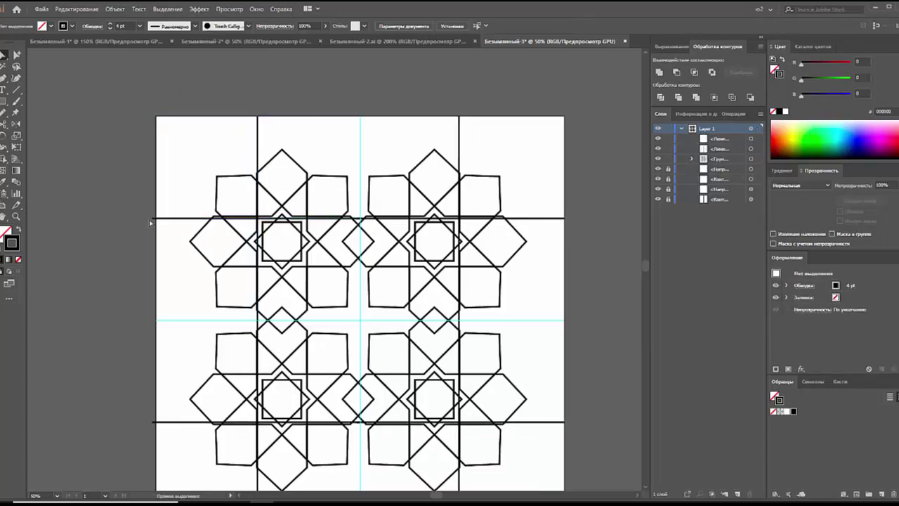
left_click(154, 218)
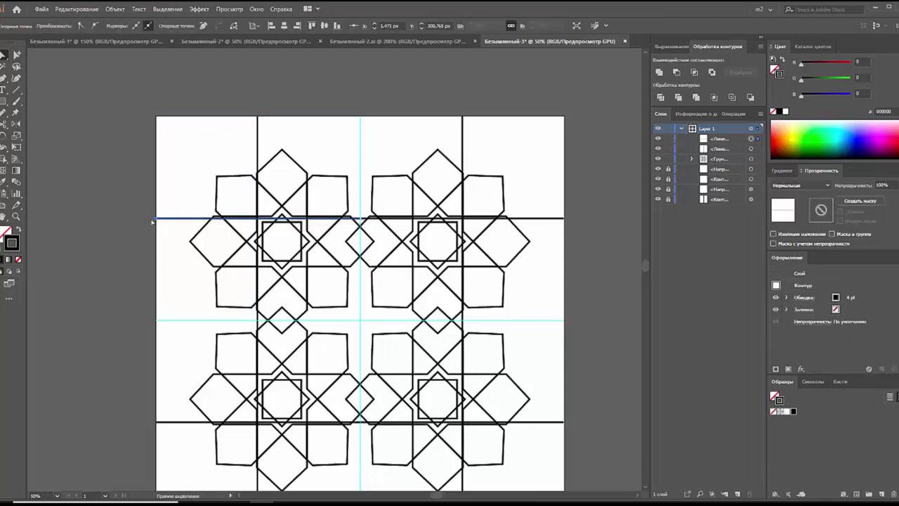
left_click(257, 126, "shift")
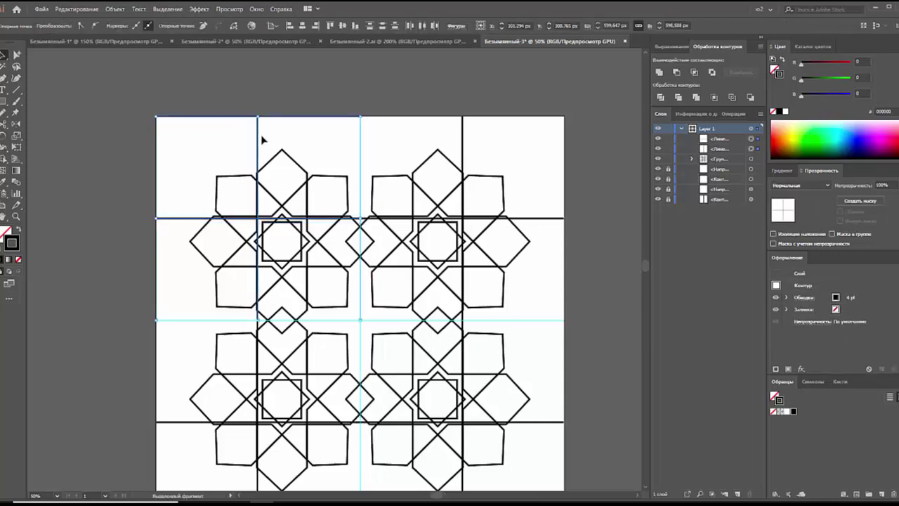
key("ctrl+g")
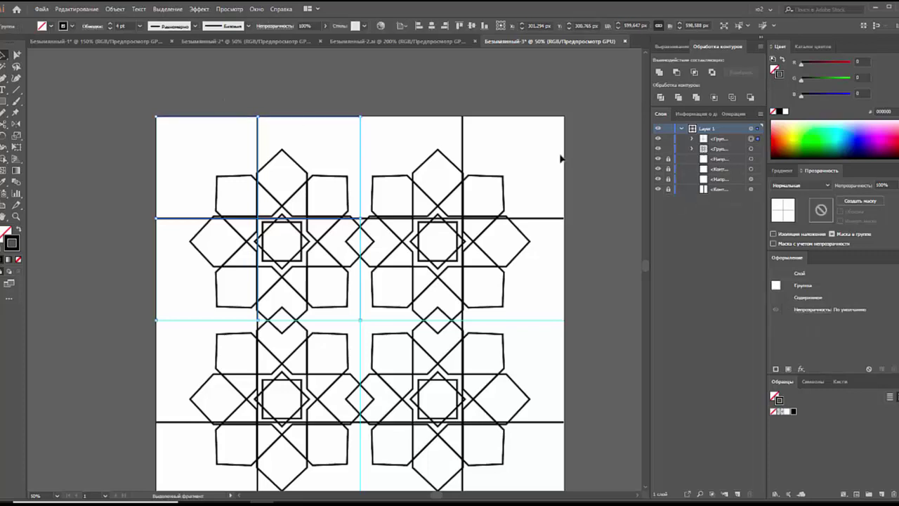
- Fade the grid line group to 23% opacity
left_click(447, 141)
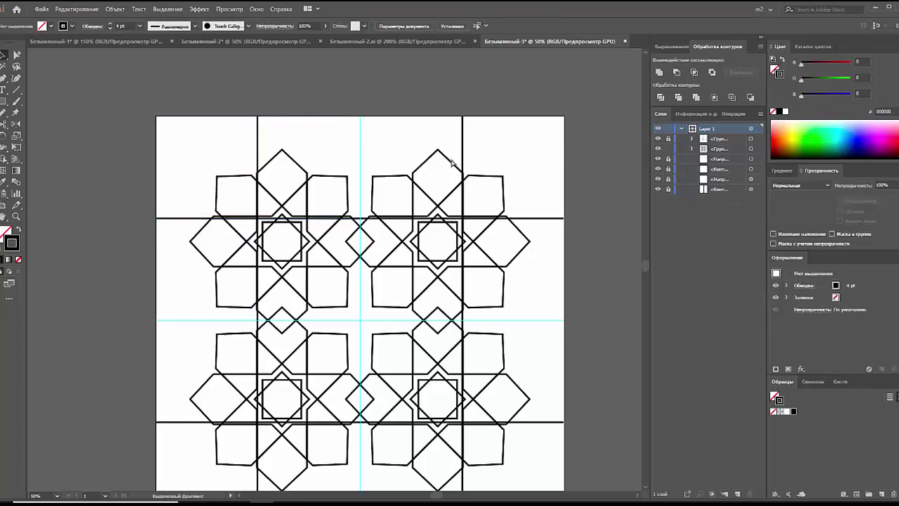
left_click(751, 138)
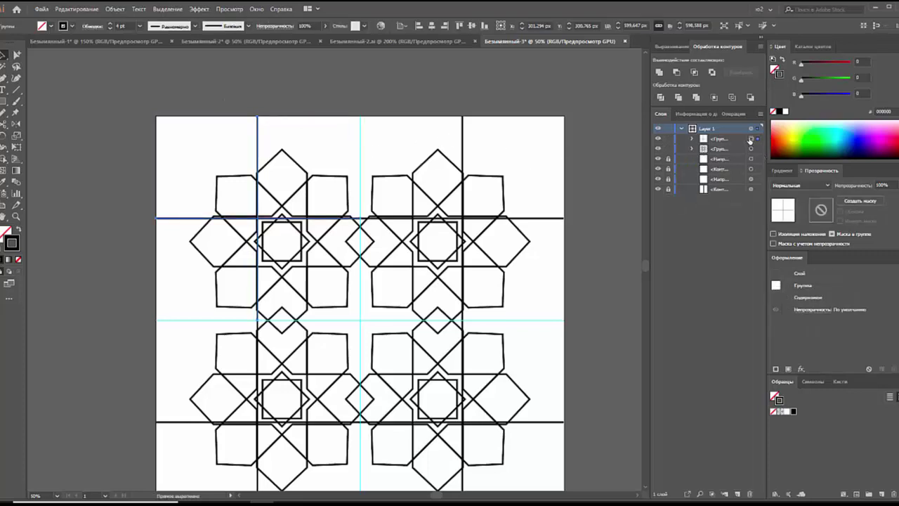
left_click(326, 26)
left_click_drag(325, 37, 299, 40)
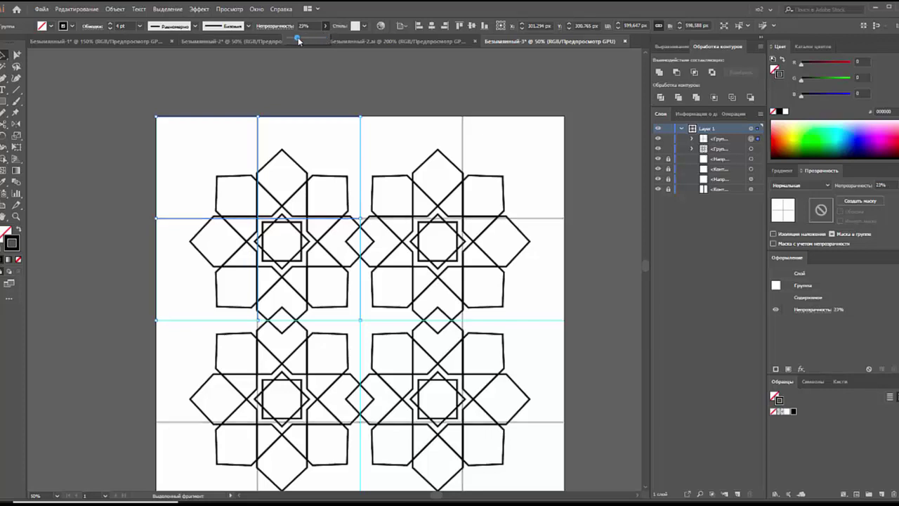
left_click(289, 88)
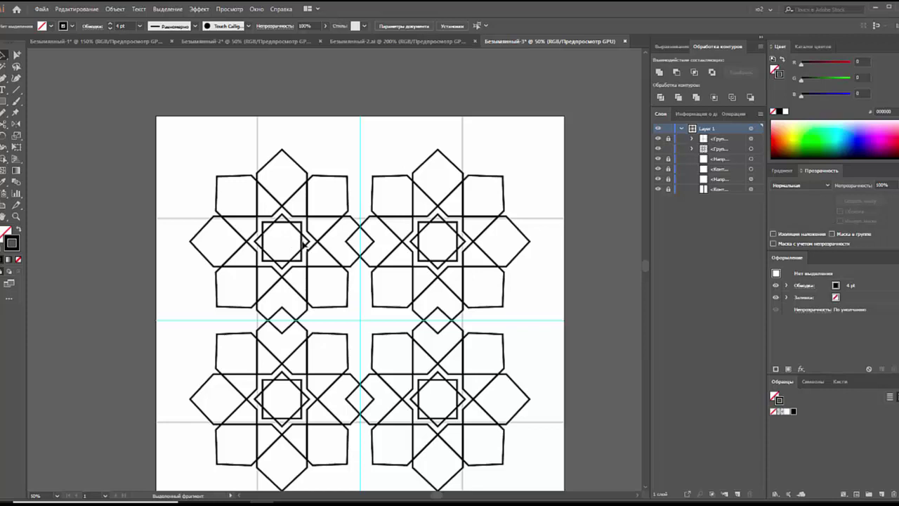
- Move the top-left star group up-left and enlarge it from its centre
left_click_drag(303, 243, 270, 213)
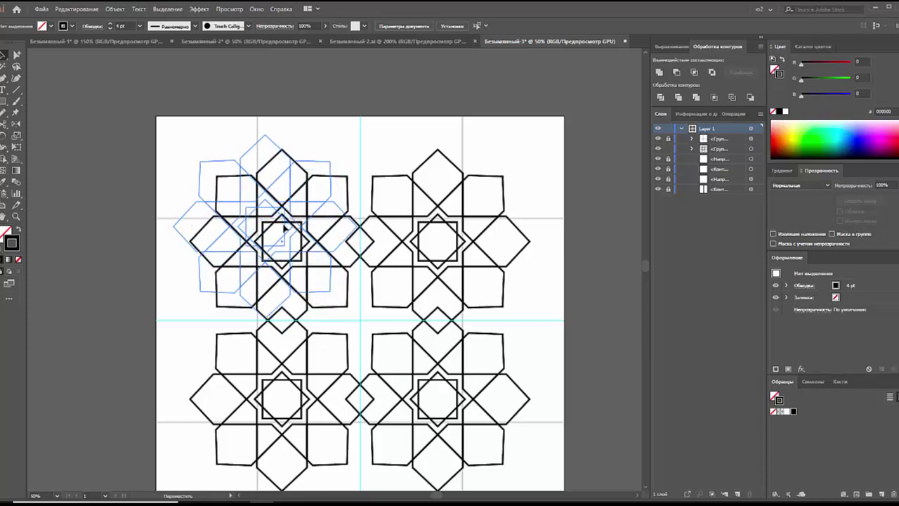
left_click_drag(270, 213, 278, 220)
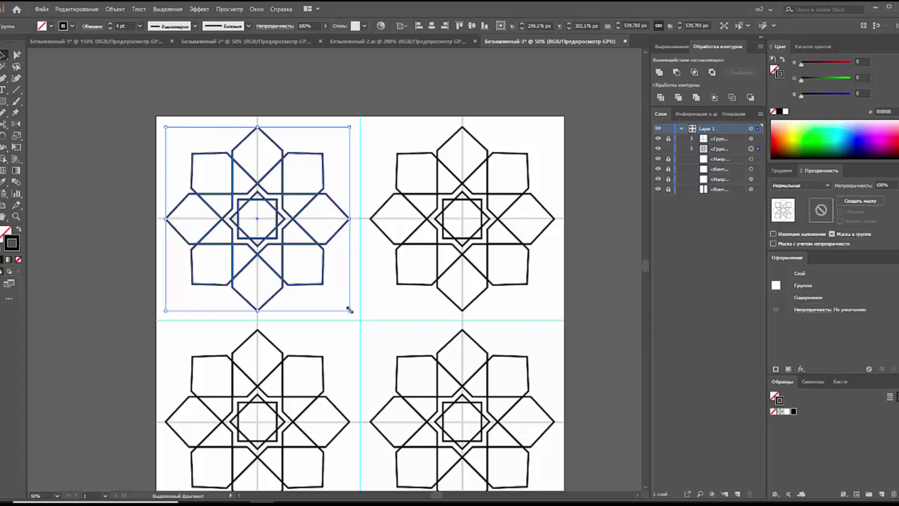
left_click_drag(350, 312, 391, 342)
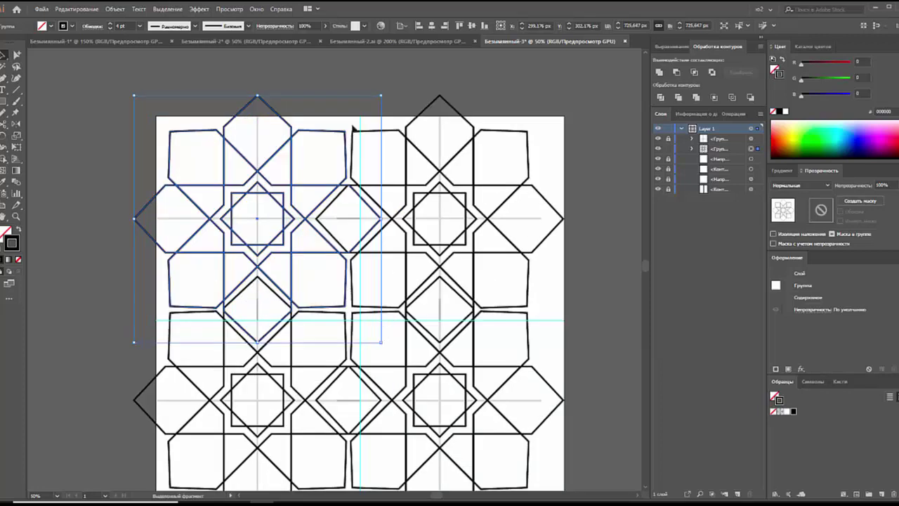
left_click(351, 105)
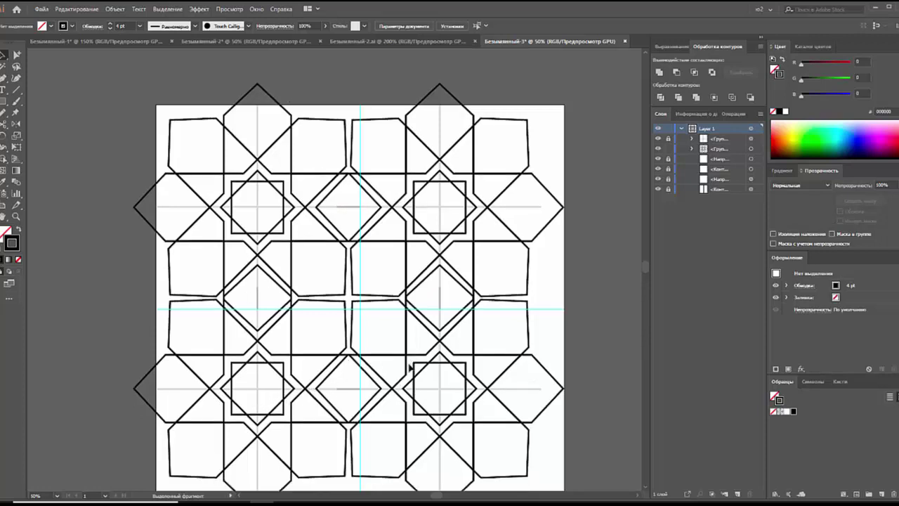
- Fine-tune the star group to about 724 px so the rosettes interlock
left_click(276, 137)
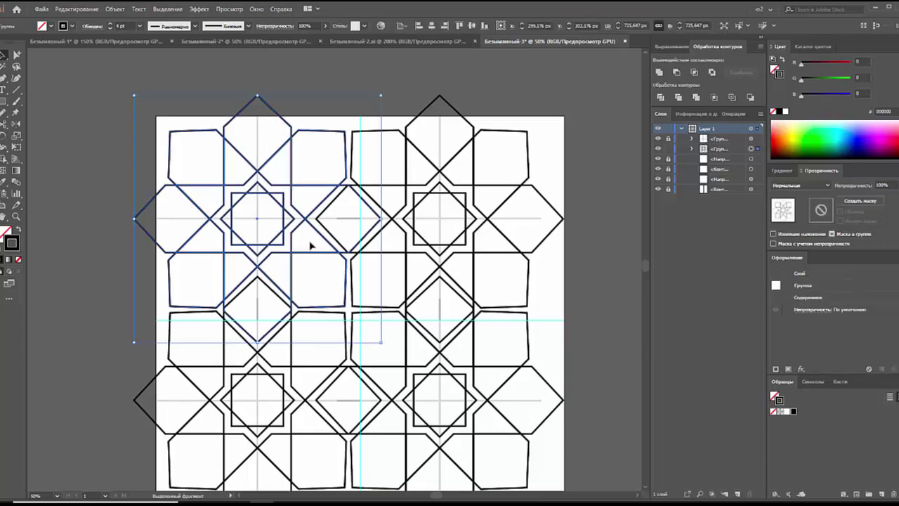
mouse_move(382, 344)
left_mouse_down()
mouse_move(367, 330)
mouse_move(381, 344)
left_mouse_up()
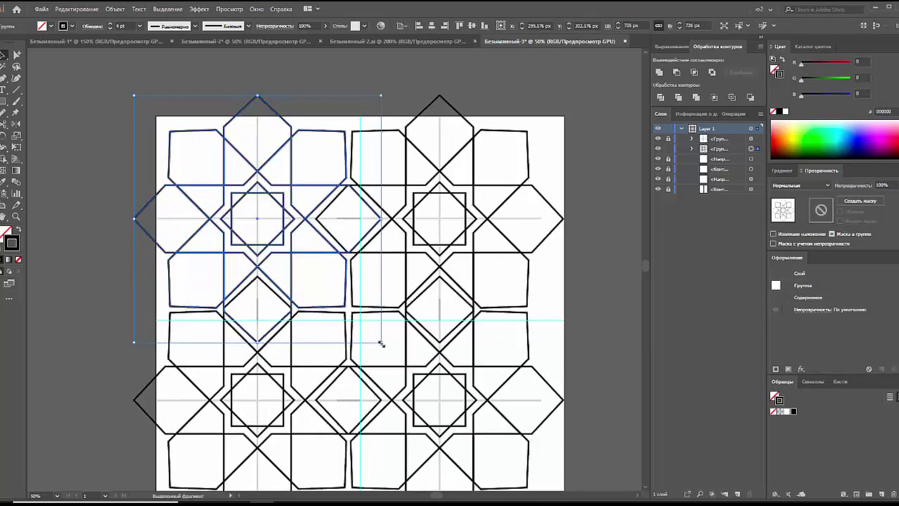
left_click_drag(381, 343, 374, 339)
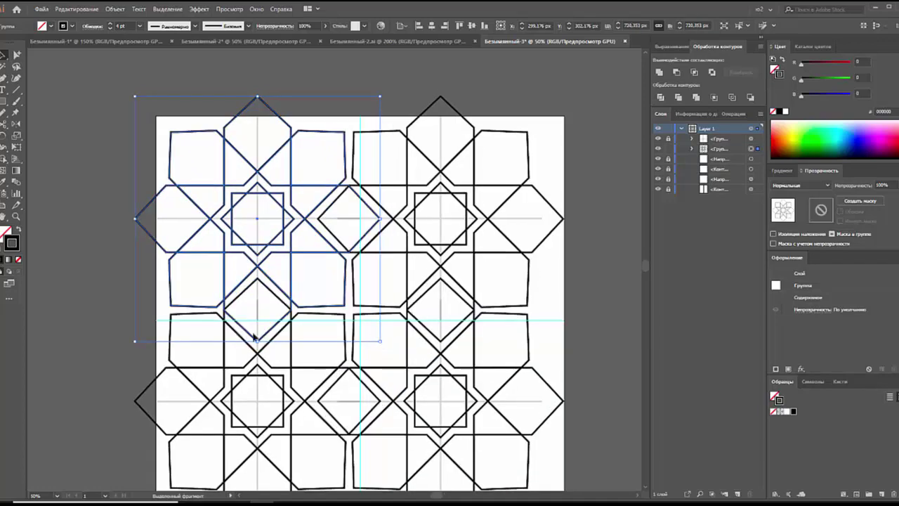
key("ctrl+plus")
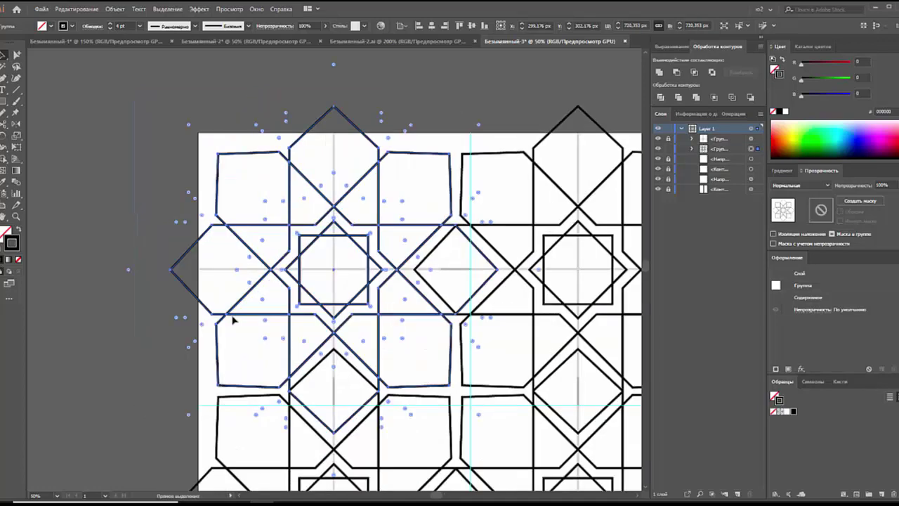
key("ctrl+z")
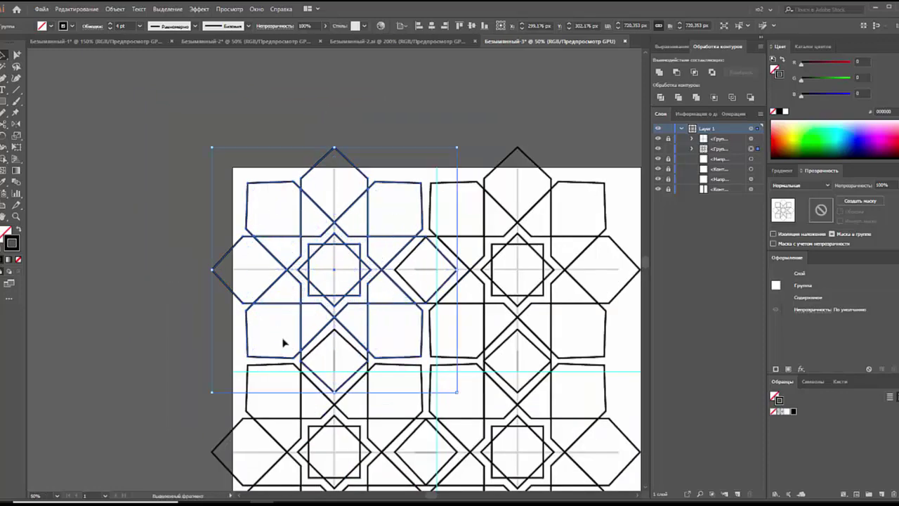
key("ctrl+shift+z")
scroll(360, 385, "down", 1)
scroll(345, 362, "right", 2)
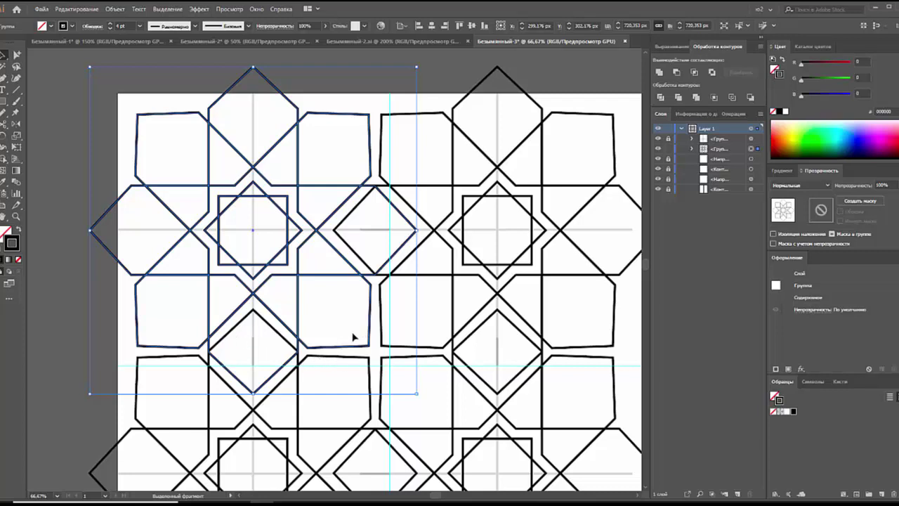
- Select the square cell's corner path with the Direct Selection tool
key("a")
left_click(370, 347)
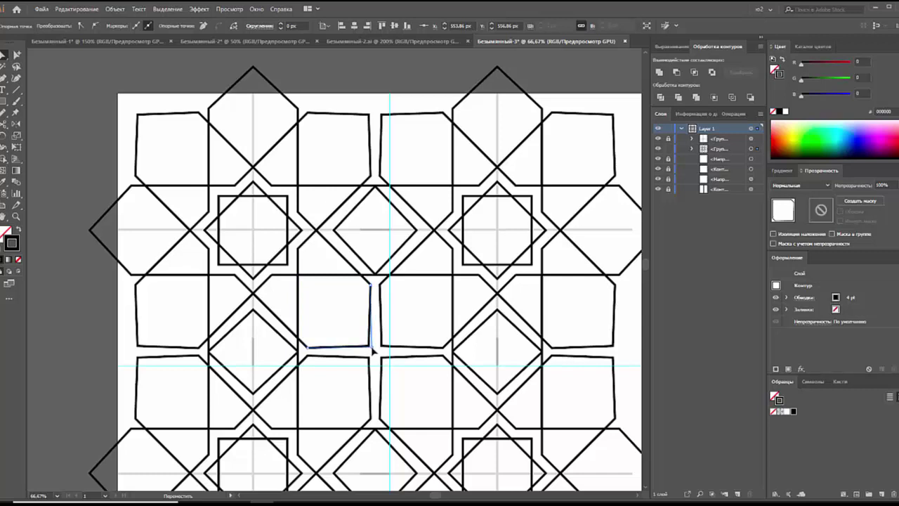
left_click(372, 348)
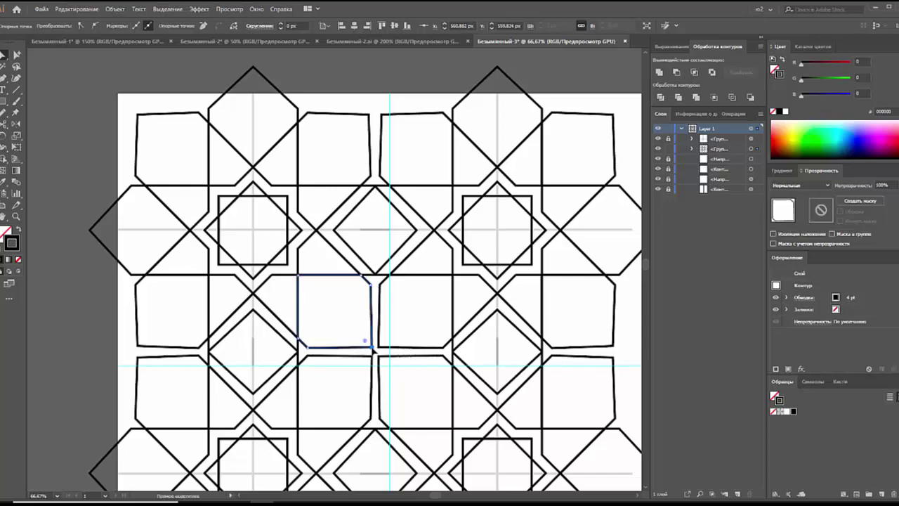
left_click(372, 348)
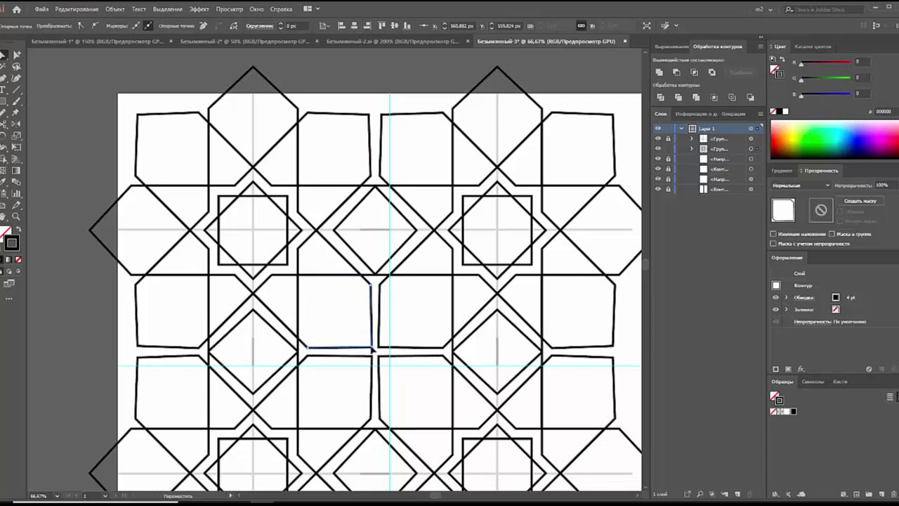
left_click(372, 348)
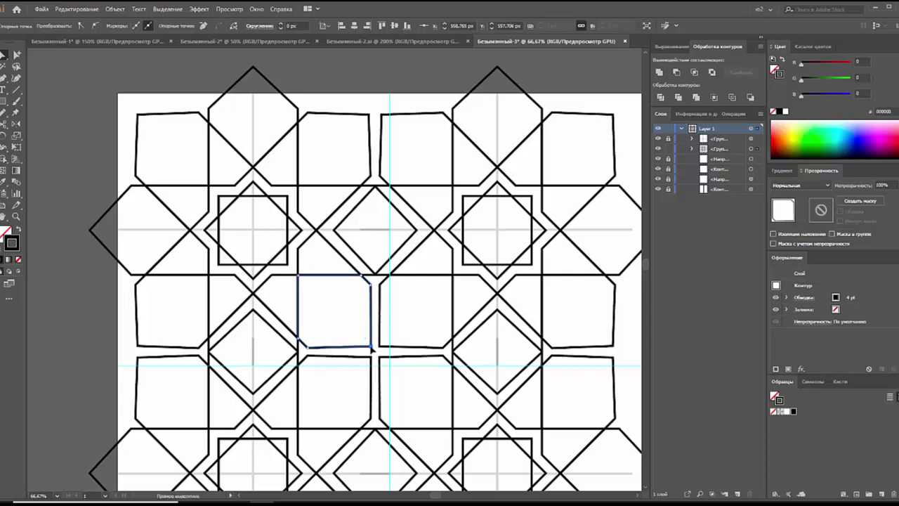
left_click(372, 348)
left_click(372, 349)
left_click(372, 348)
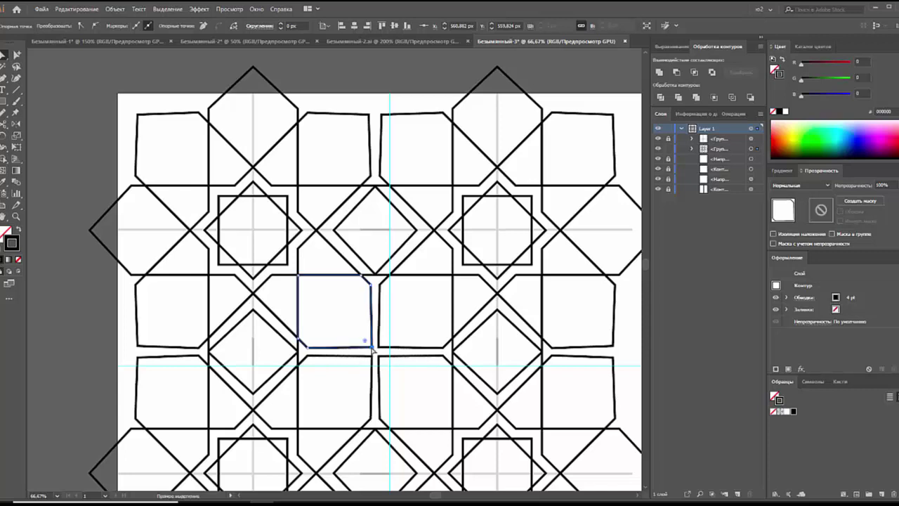
key("a")
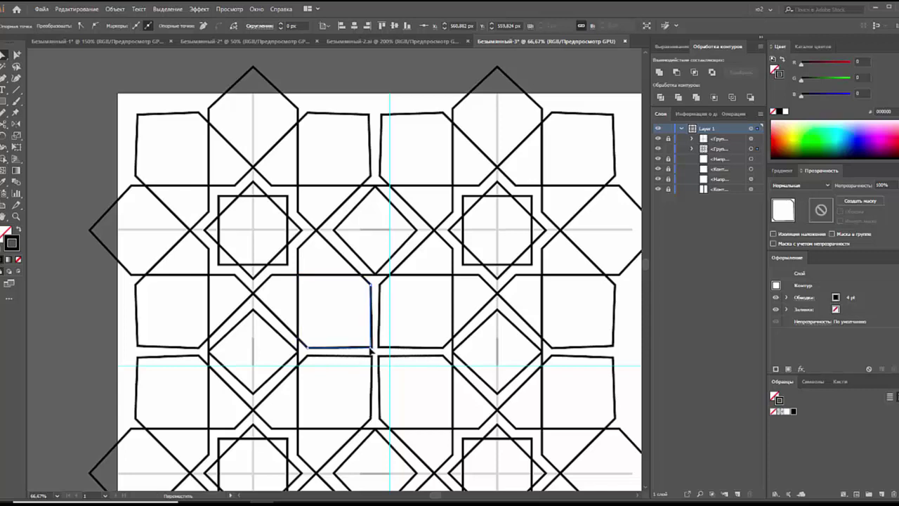
- Zoom in, nudge the square's bottom-right corner anchor, and zoom back out
left_click(229, 9)
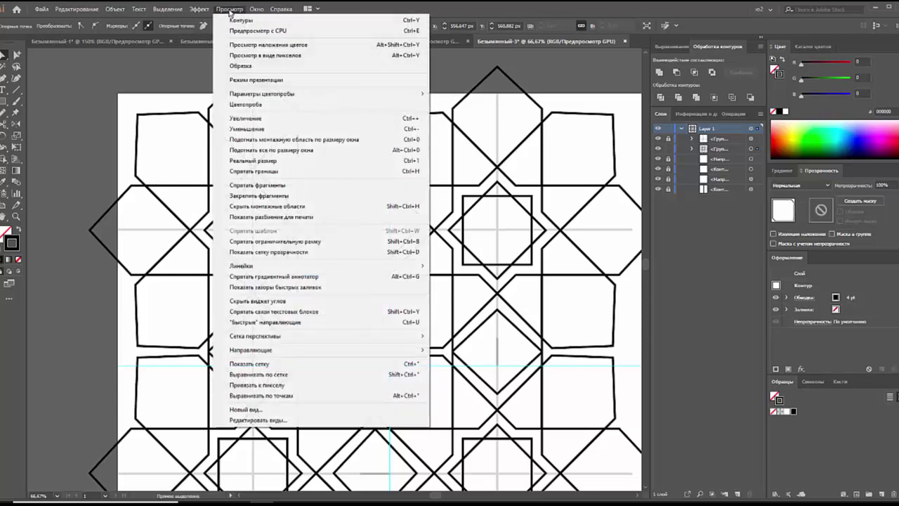
scroll(375, 354, "up", 3)
scroll(407, 345, "up", 3)
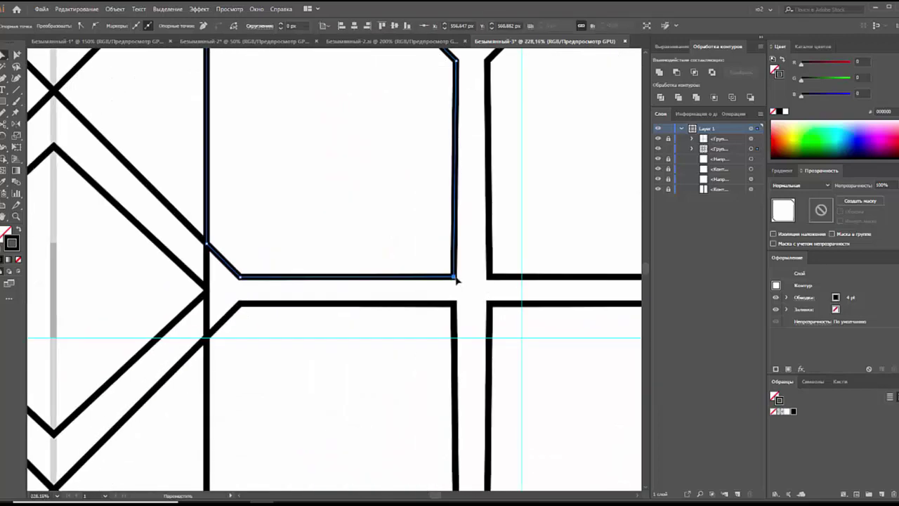
left_click(457, 279)
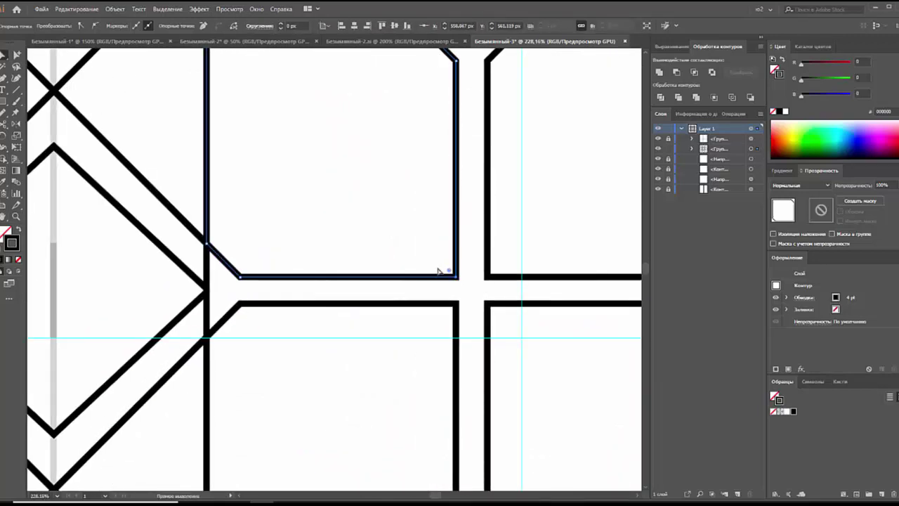
scroll(435, 272, "down", 1)
scroll(394, 273, "down", 2)
left_click_drag(297, 251, 351, 271)
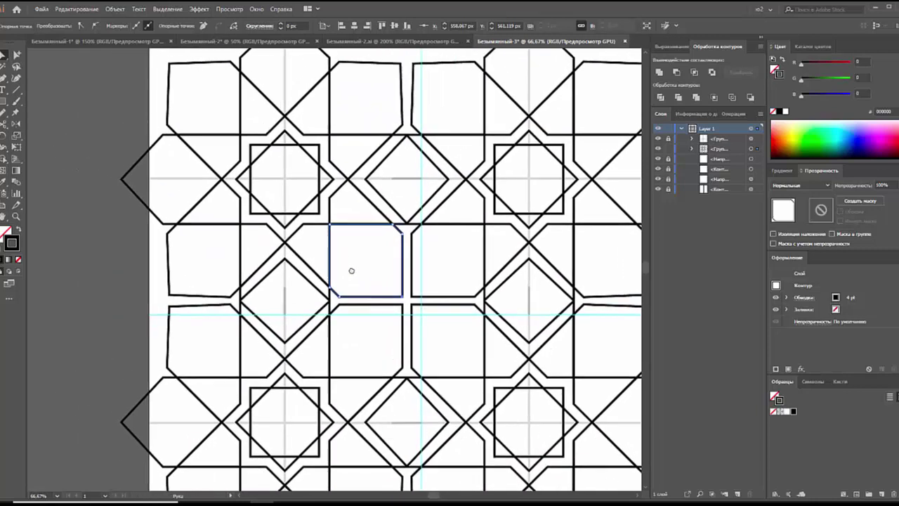
left_click(352, 272)
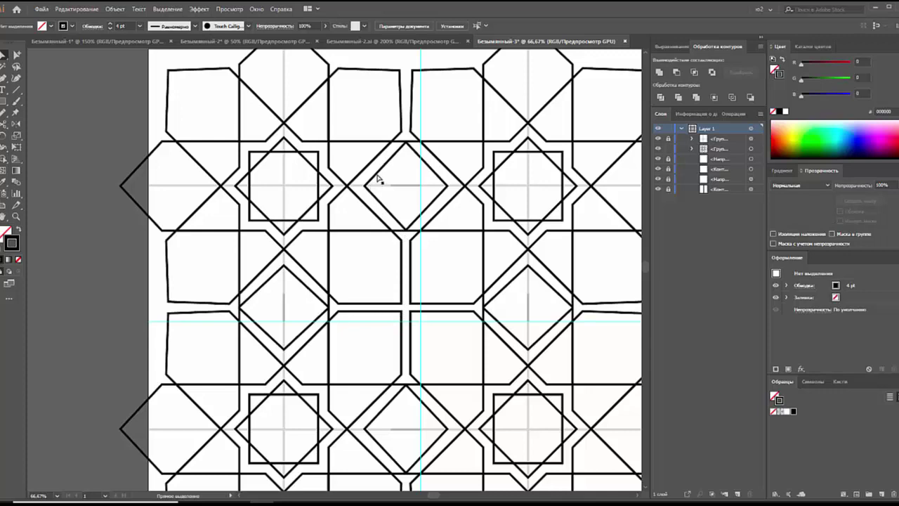
mouse_move(397, 107)
left_mouse_down()
mouse_move(385, 194)
mouse_move(372, 208)
left_mouse_up()
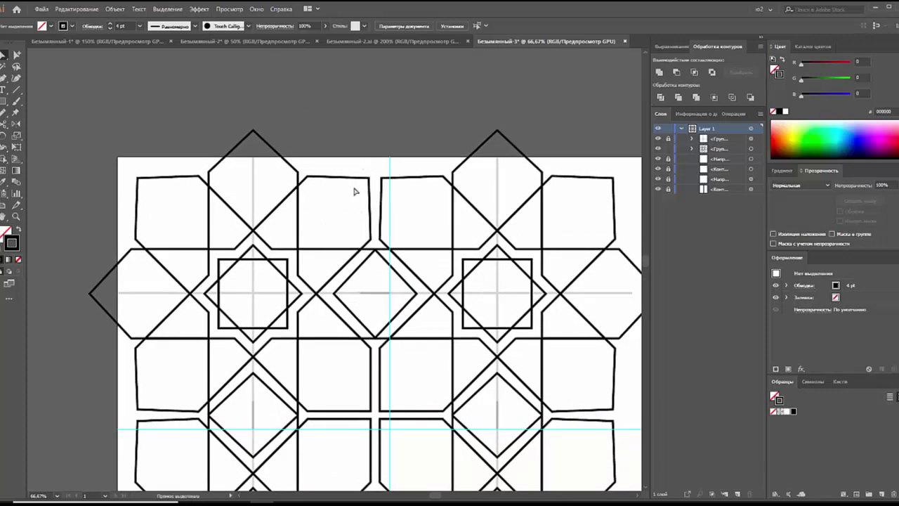
mouse_move(363, 369)
left_mouse_down()
mouse_move(359, 328)
mouse_move(373, 265)
left_mouse_up()
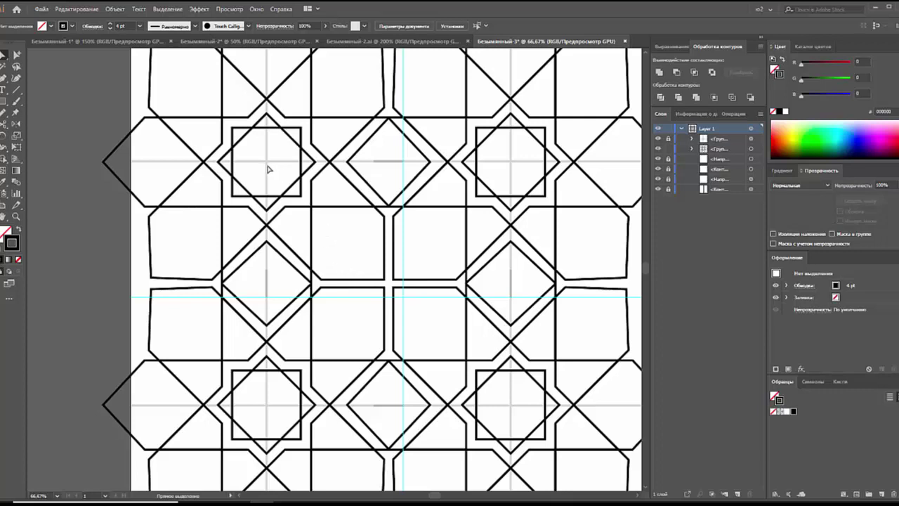
key("ctrl+minus")
key("ctrl+minus")
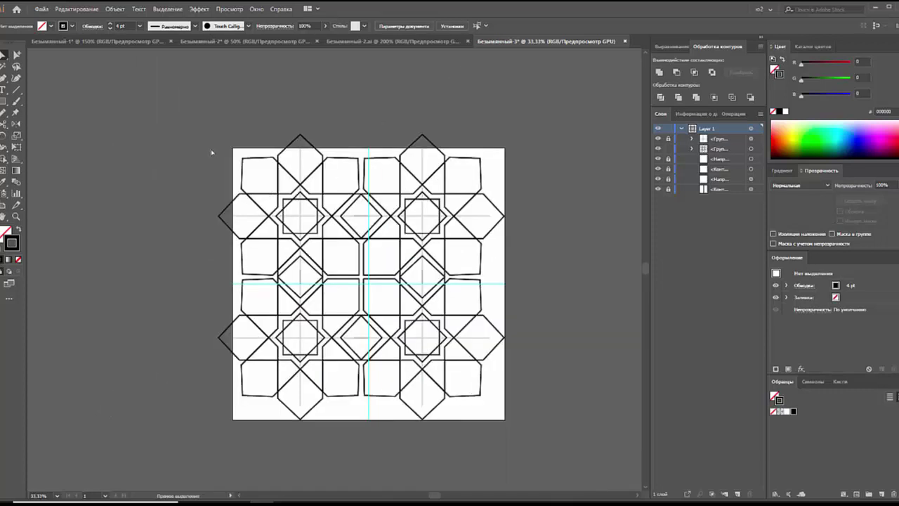
- Expand the appearance of all the tiled lattice artwork into plain paths
key("v")
key("ctrl+a")
left_click(565, 160)
left_click(114, 8)
left_click(109, 97)
key("ctrl+a")
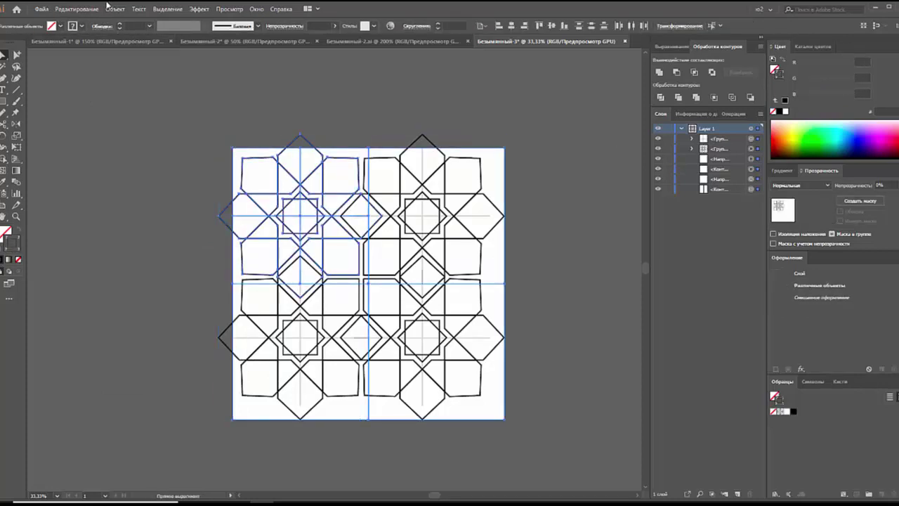
left_click(112, 8)
left_click(138, 123)
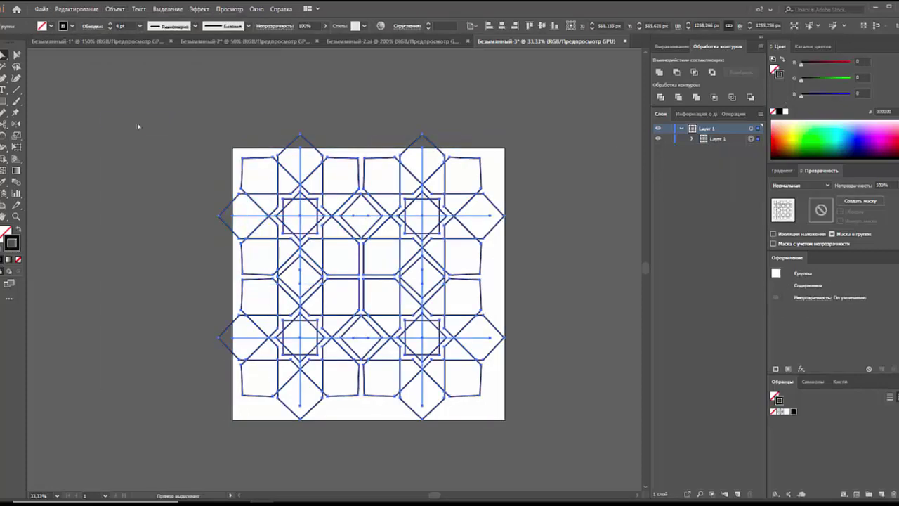
left_click(692, 139)
- Drag a copy of the expanded lattice onto the Безымянный-2 artboard
key("v")
left_click(407, 41)
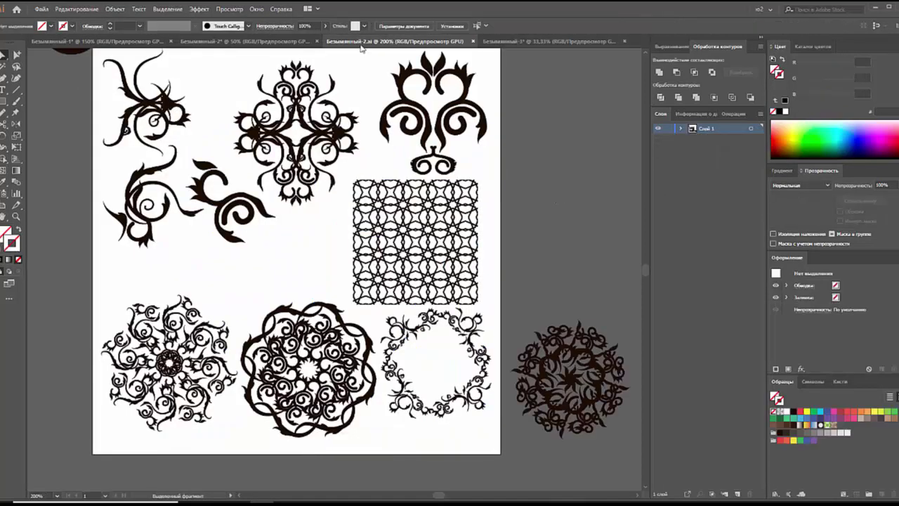
left_click(253, 41)
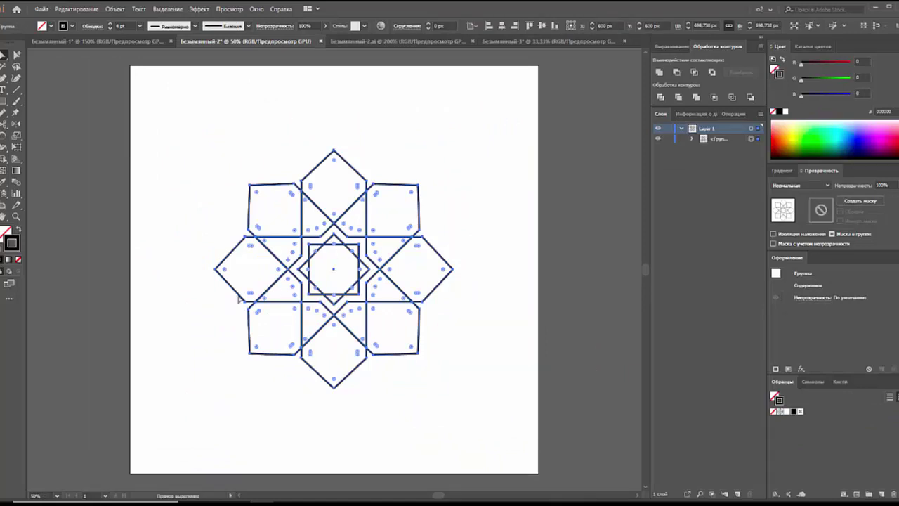
mouse_move(238, 294)
left_mouse_down()
mouse_move(557, 45)
mouse_move(547, 70)
left_mouse_up()
left_click(548, 164)
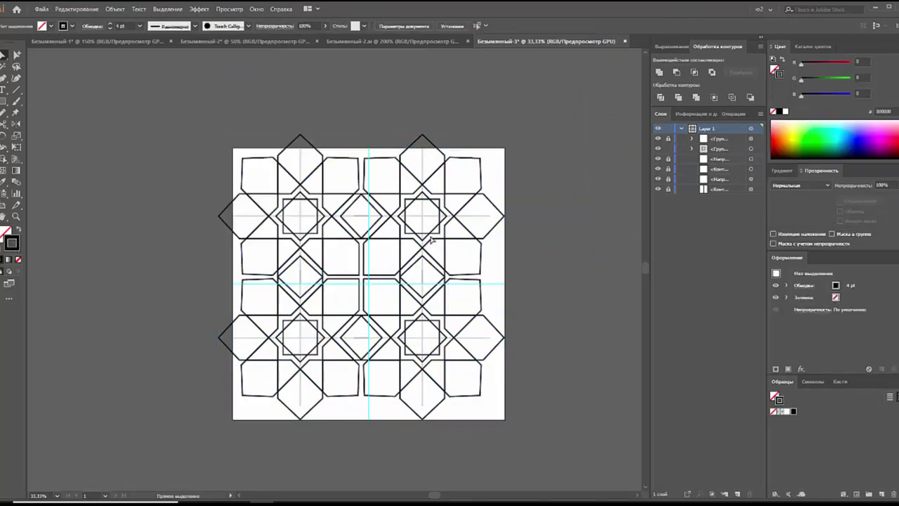
left_click(232, 41)
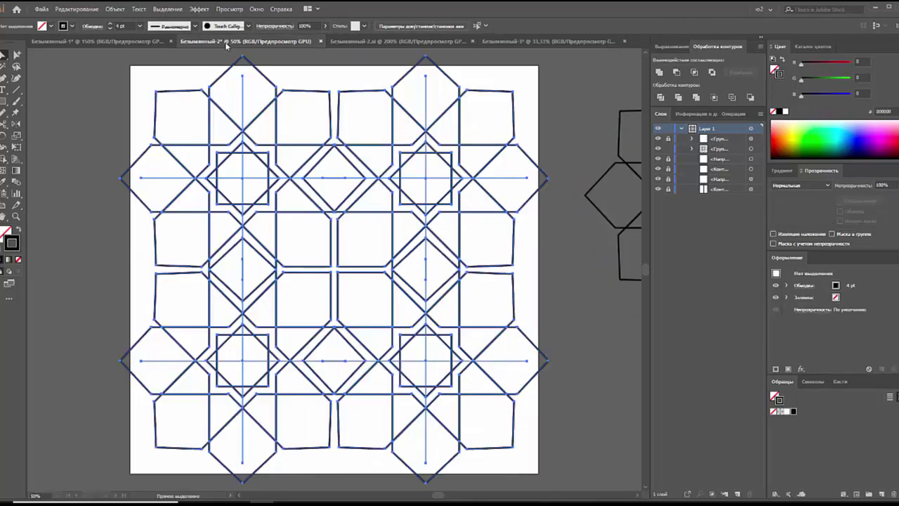
left_click(127, 107)
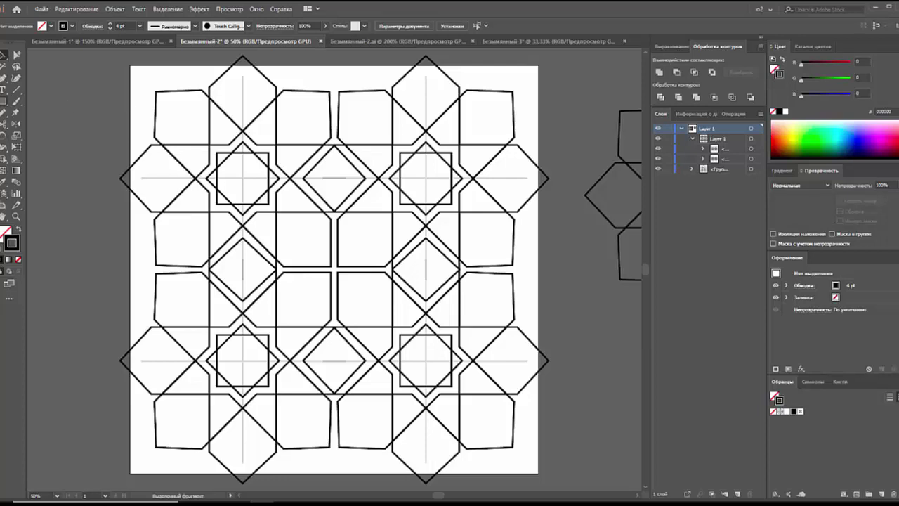
- Draw a square outline joining the four eight-pointed star centres over the pasted lattice
key("m")
left_click_drag(243, 178, 426, 361)
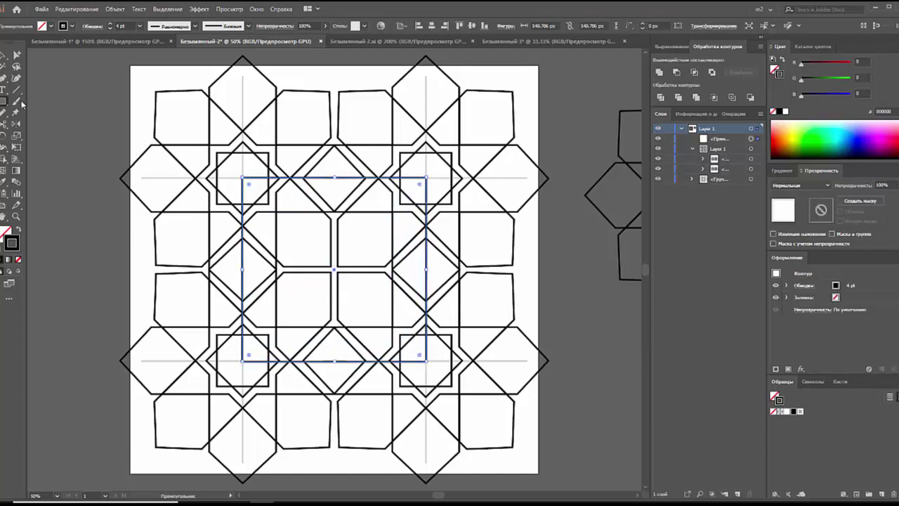
key("v")
left_click(164, 137)
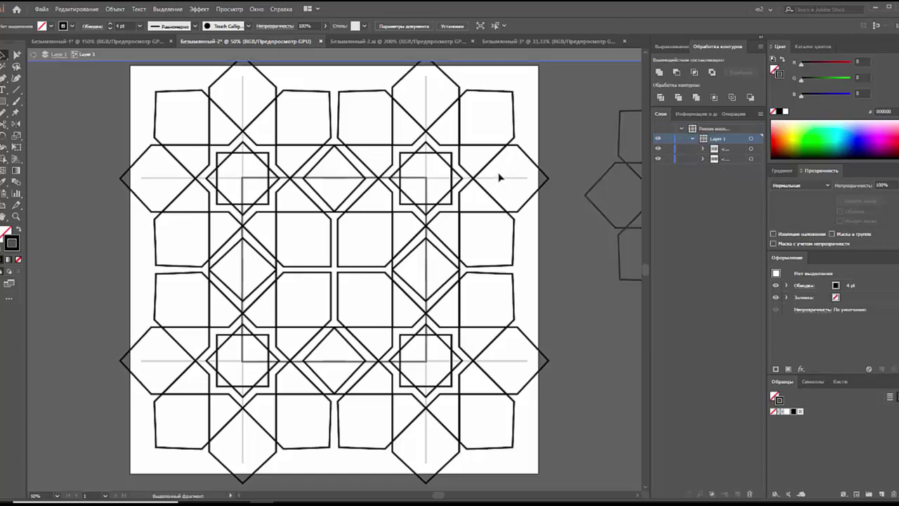
- Ungroup the lattice and regroup its four blocks into a single group
left_click(507, 199)
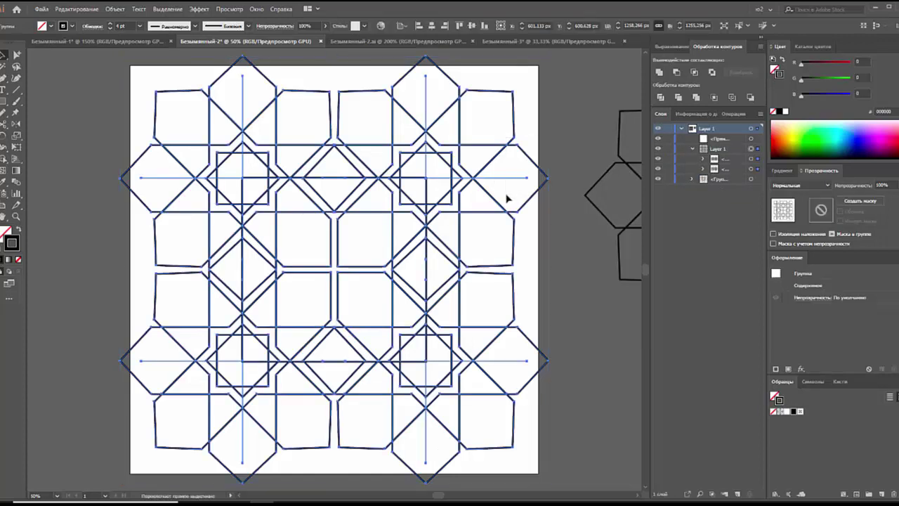
key("ctrl+shift+g")
left_click(560, 163)
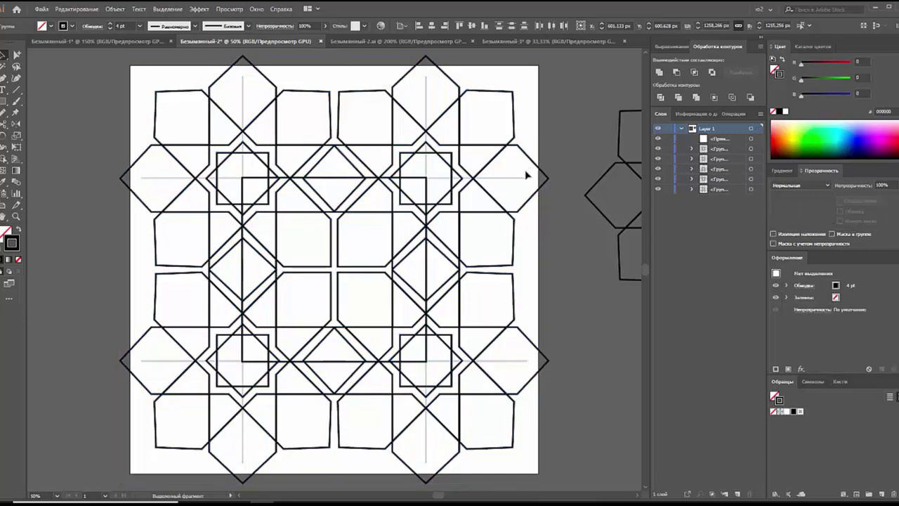
left_click(523, 180)
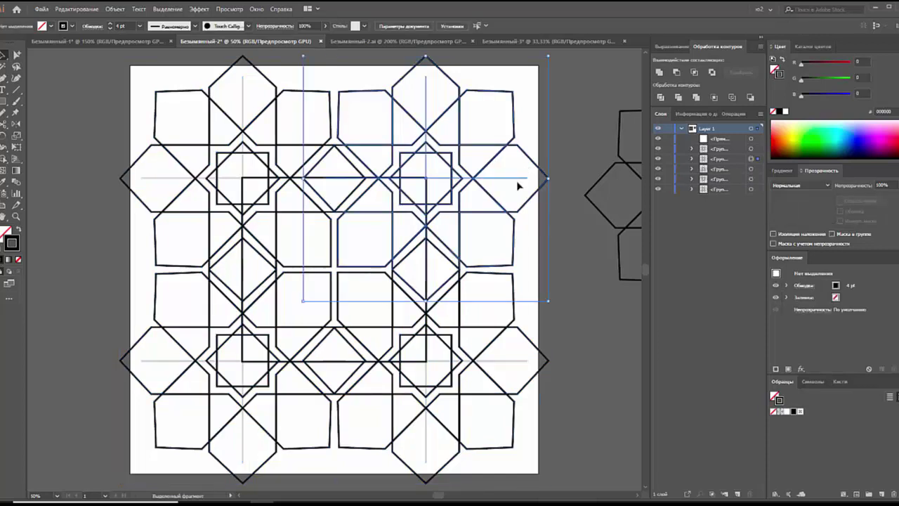
left_click(244, 115, "shift")
left_click(159, 359, "shift")
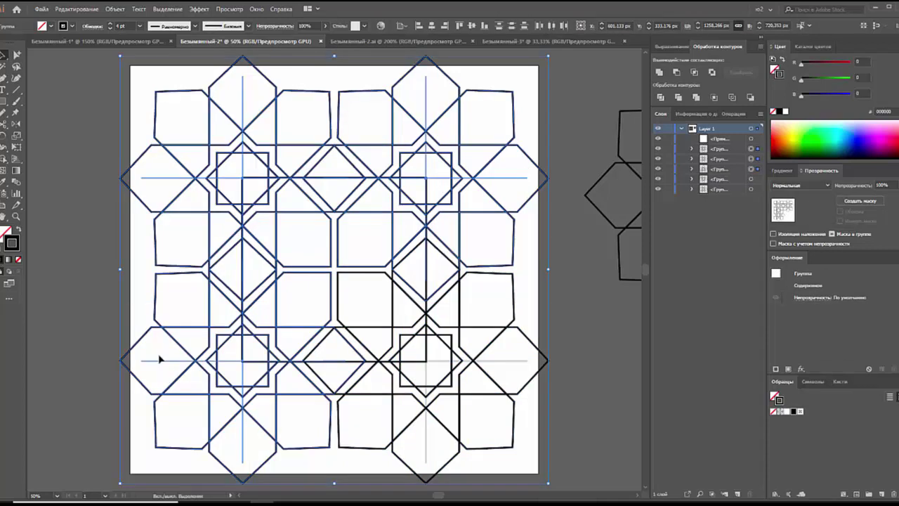
left_click(429, 448, "shift")
key("ctrl+g")
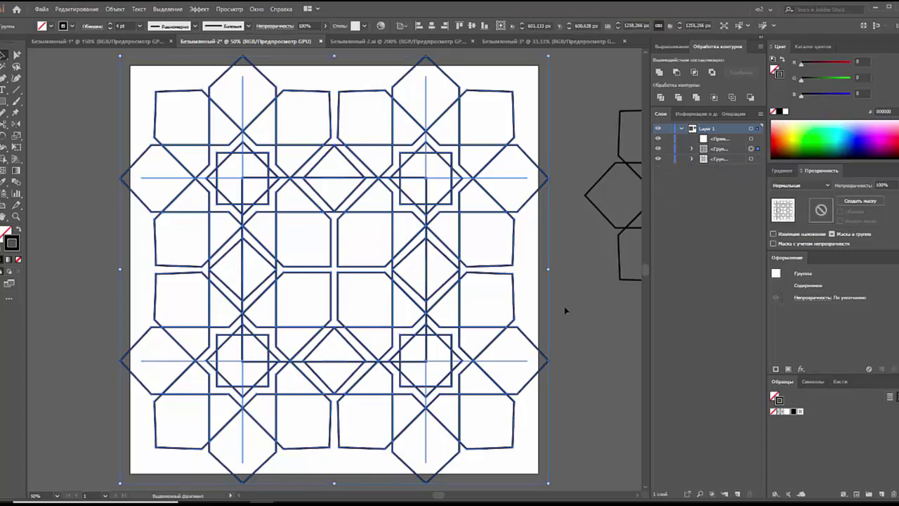
- Ungroup the lattice into individual paths and select the star axis lines
left_click(659, 150)
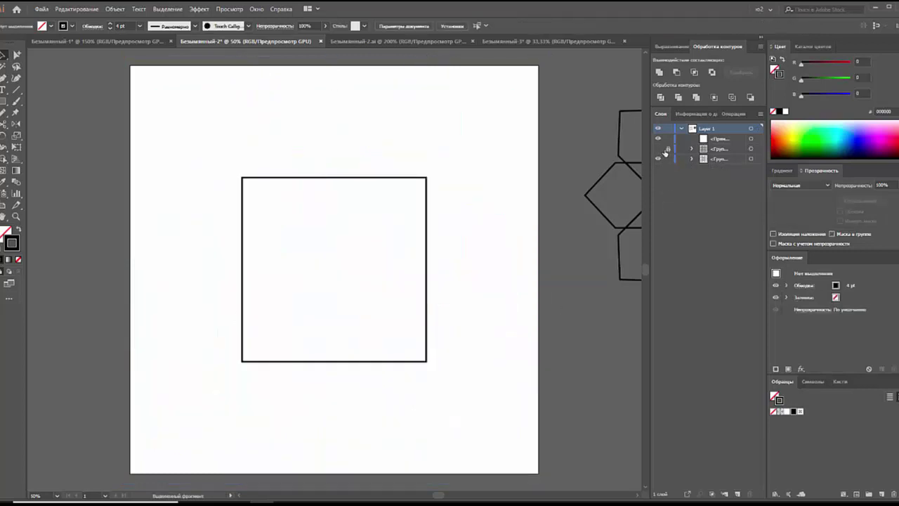
left_click(658, 149)
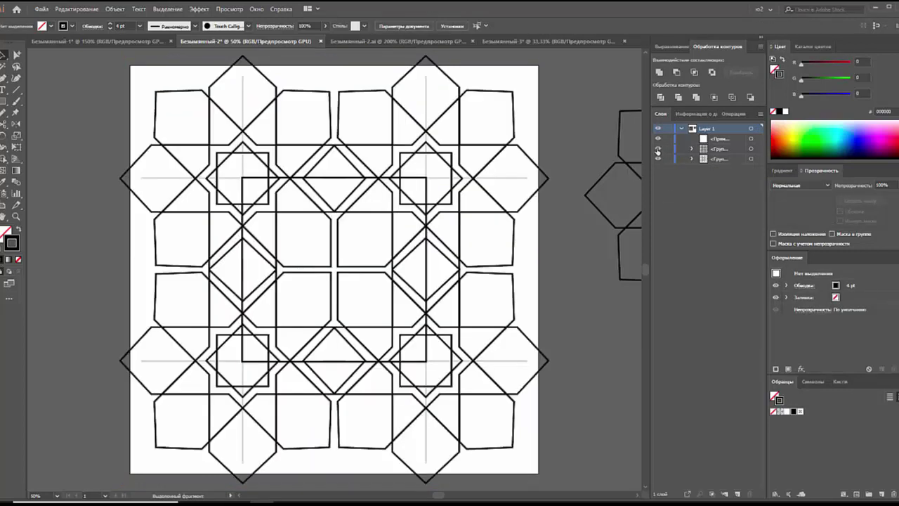
left_click(504, 184)
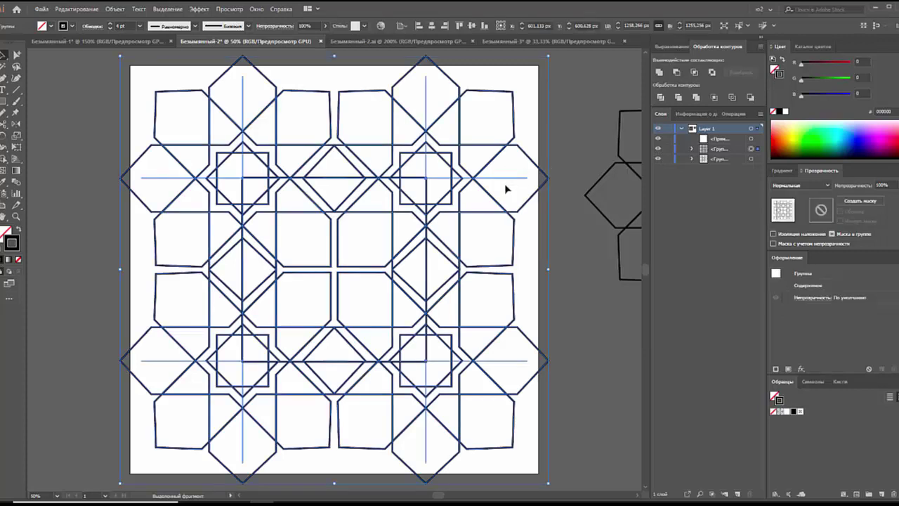
key("ctrl+shift+g")
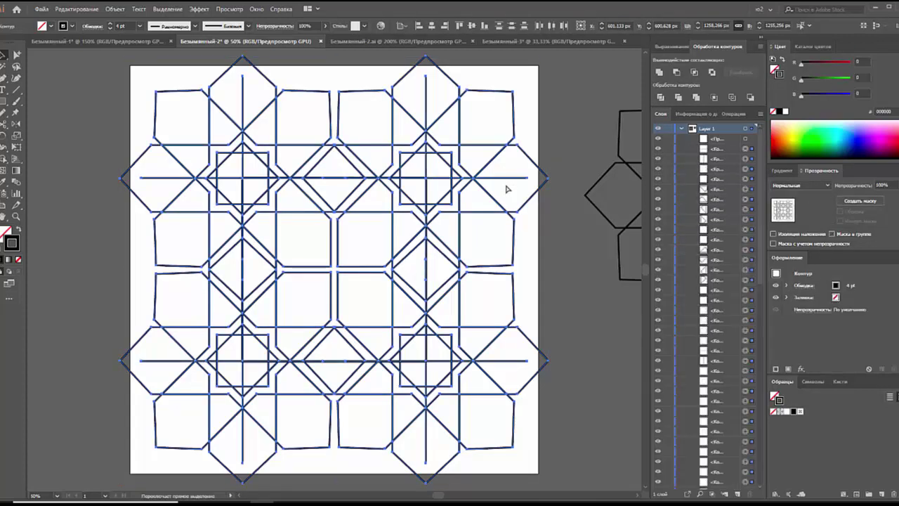
left_click(560, 147)
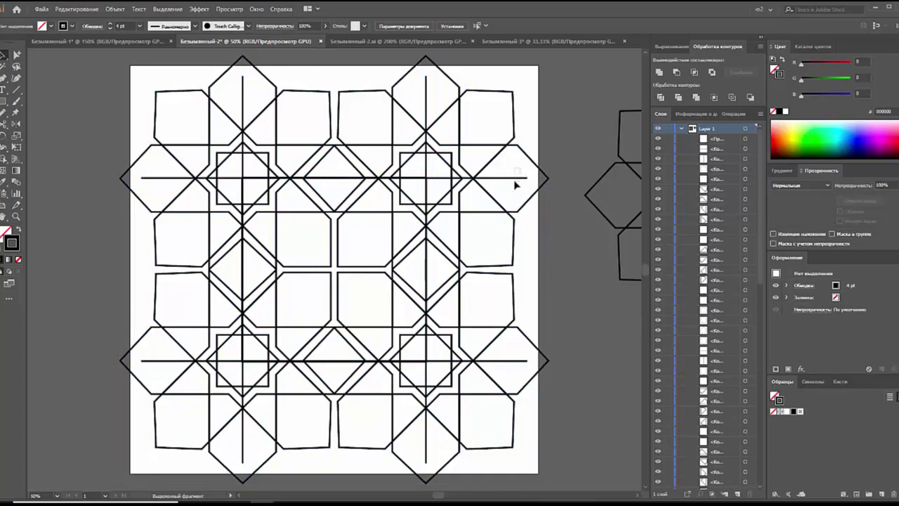
left_click(516, 179)
left_click(426, 92, "shift")
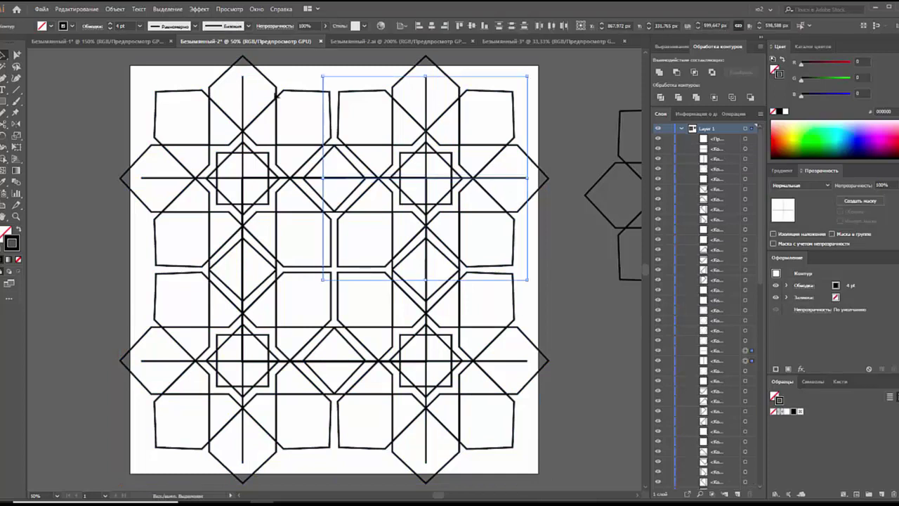
left_click(244, 104, "shift")
left_click(167, 178, "shift")
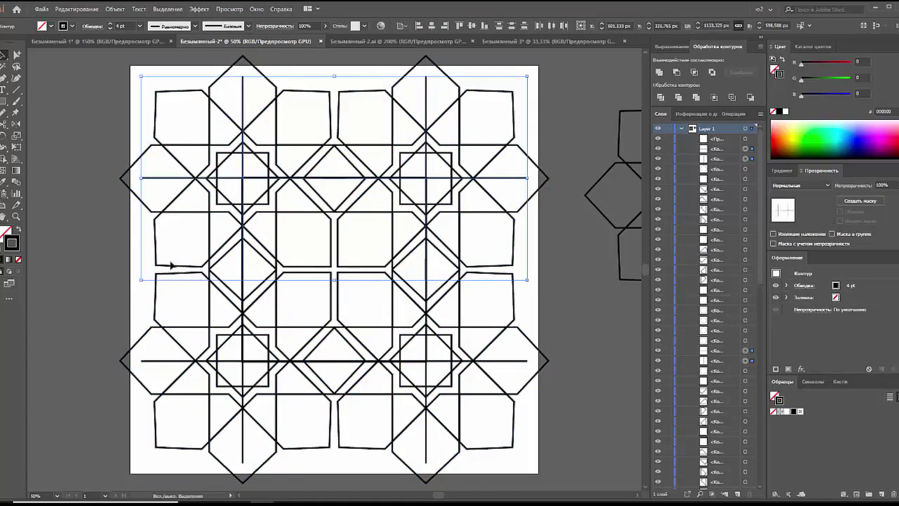
- Delete the star axis lines, including the lower horizontal and vertical ones
left_click(160, 360, "shift")
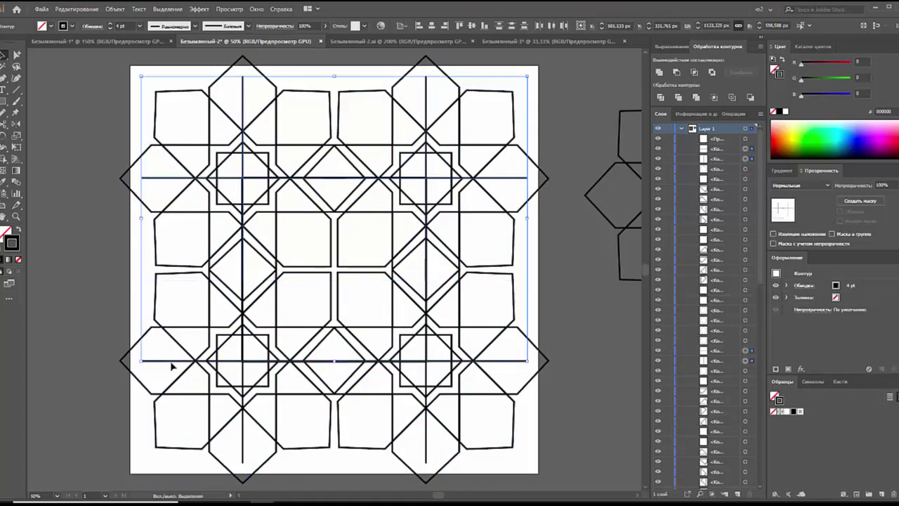
left_click(243, 456, "shift")
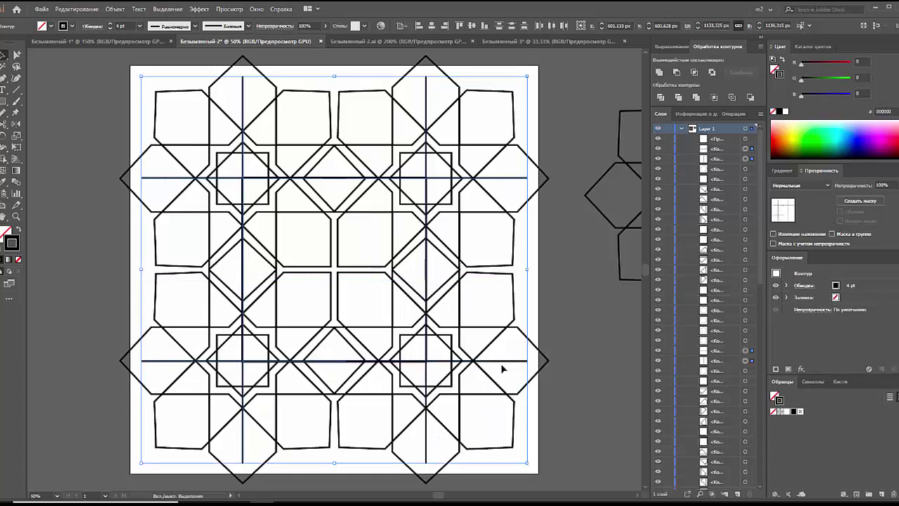
key("a")
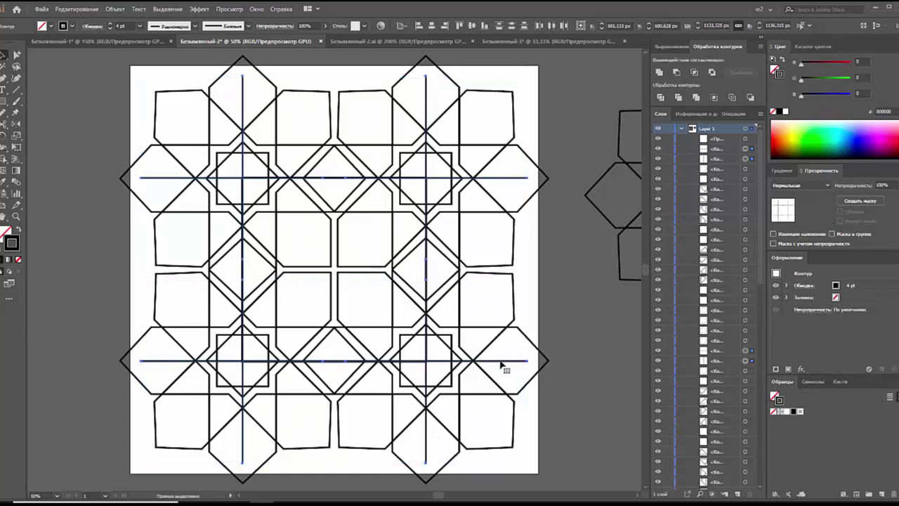
key("Delete")
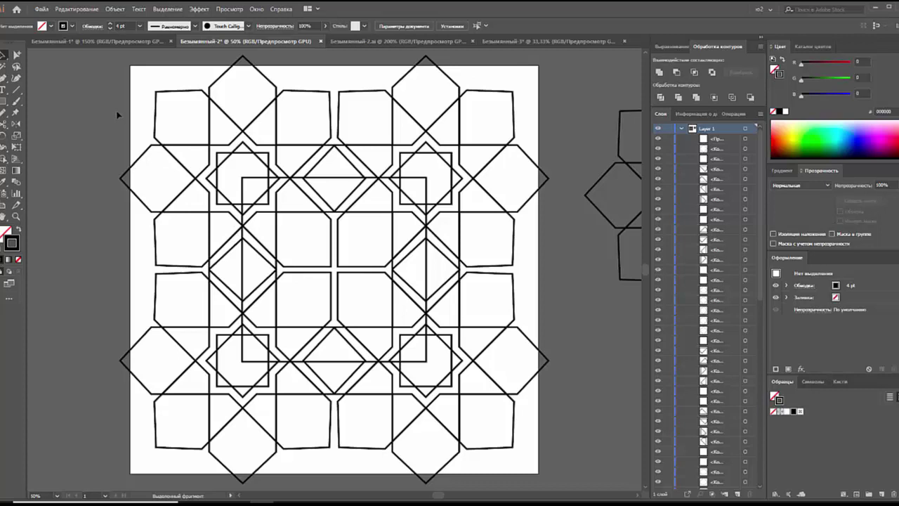
- Group the lattice paths and clip them to the tile square with Ctrl+7
left_click(255, 181)
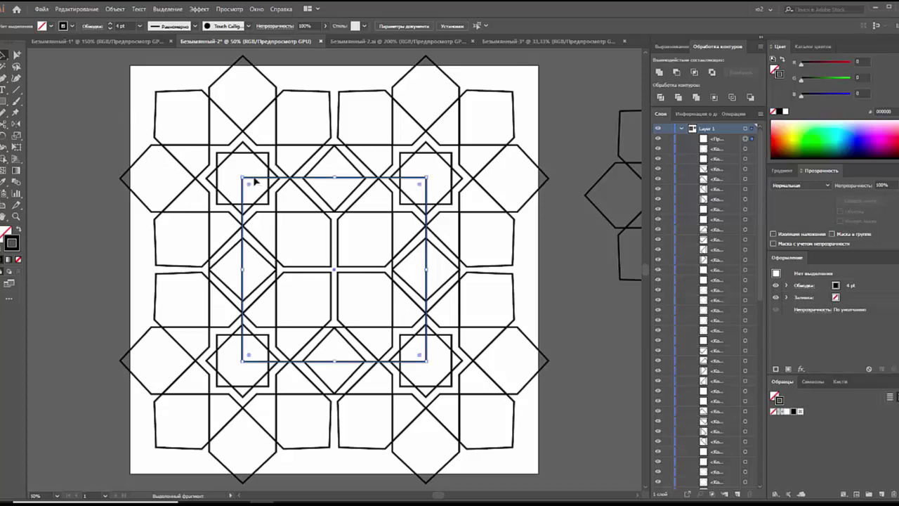
left_click(252, 154)
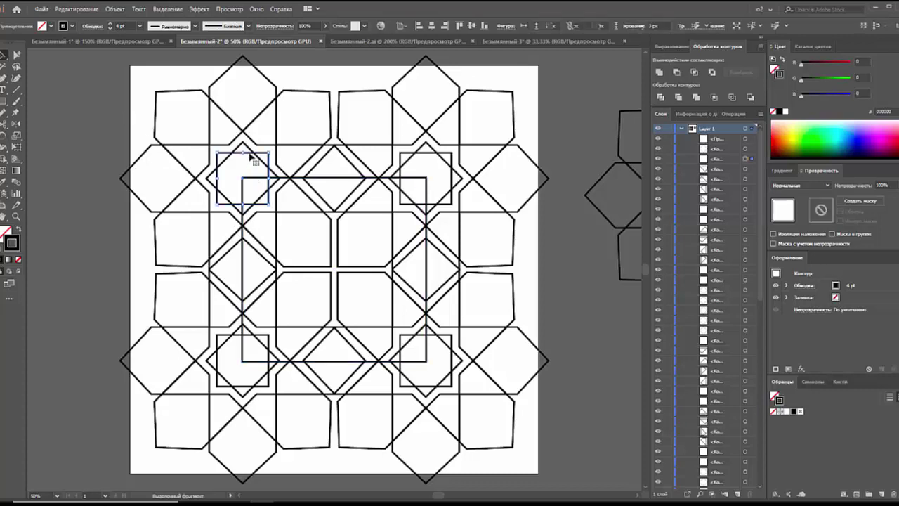
key("ctrl+a")
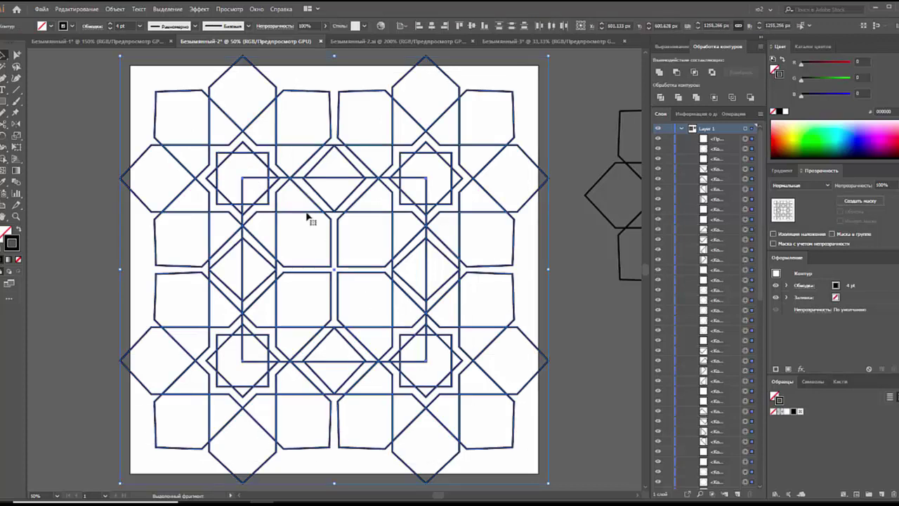
left_click(324, 181, "shift")
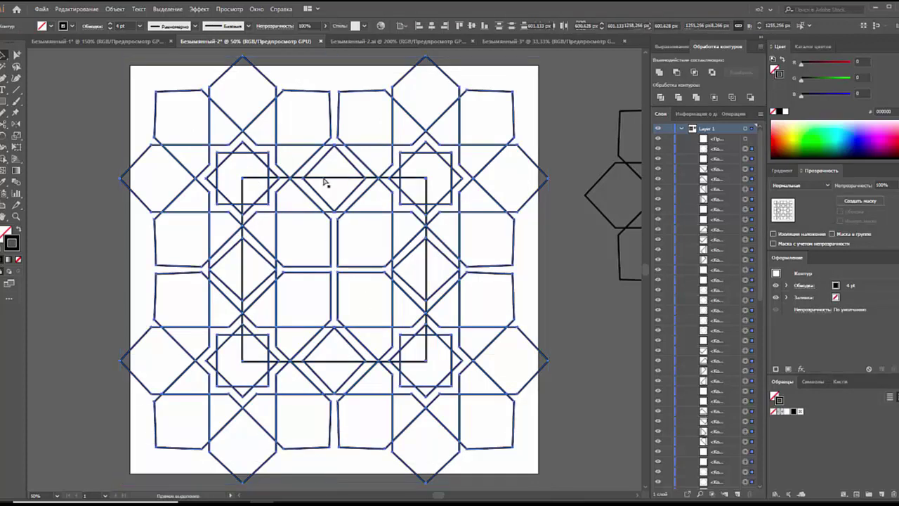
key("ctrl+g")
left_click(125, 113)
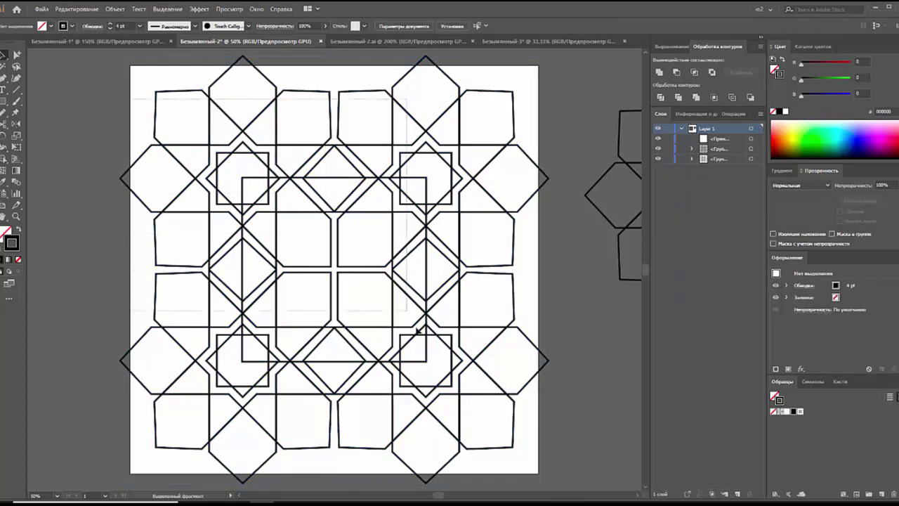
key("ctrl+a")
key("ctrl+7")
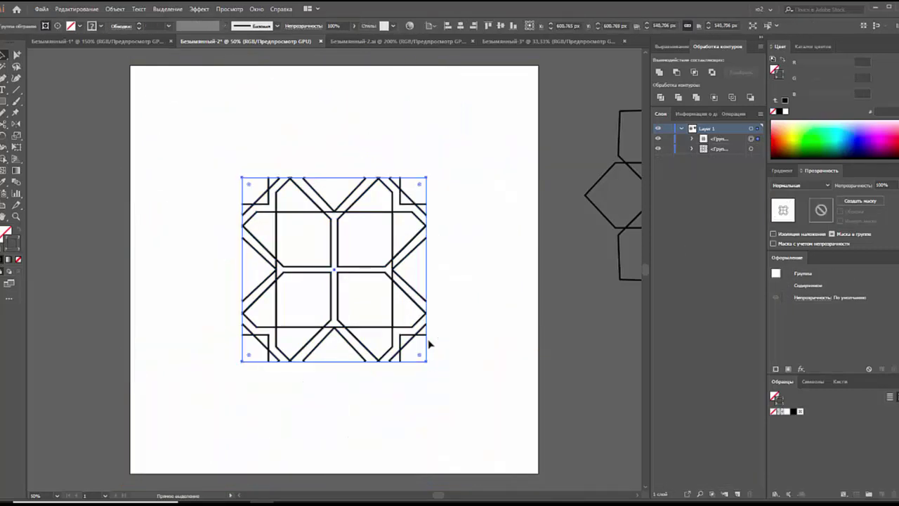
left_click(455, 338)
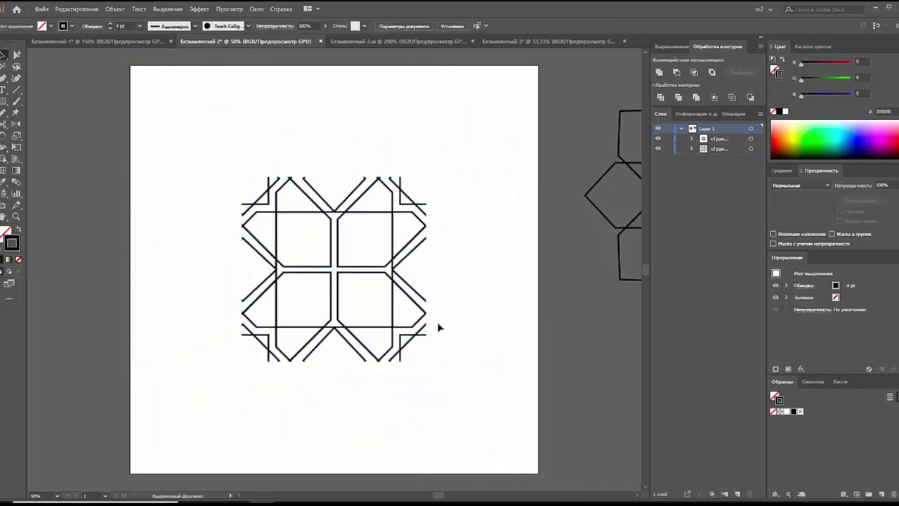
- Resize the clipped lattice tile to 300 px wide with proportions linked
left_click(425, 333)
left_click_drag(427, 363, 249, 184)
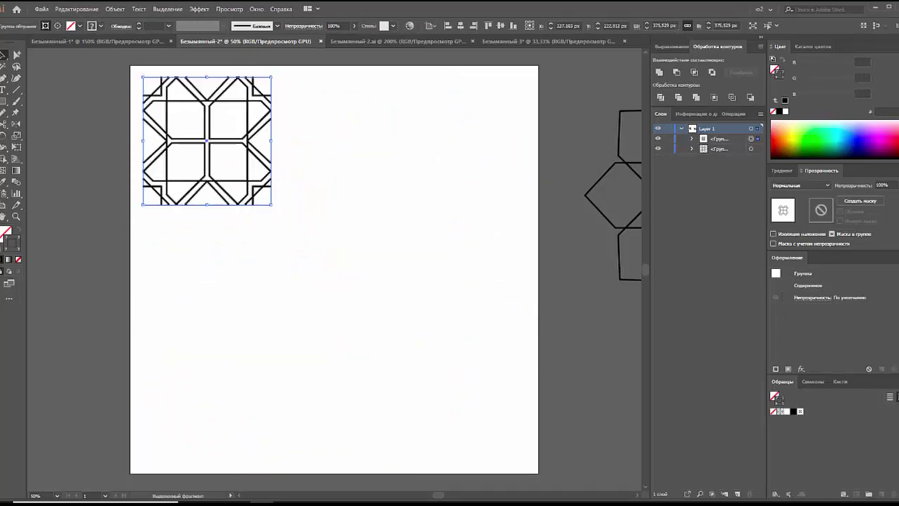
left_click(664, 25)
type("300")
key("Tab")
left_click(527, 106)
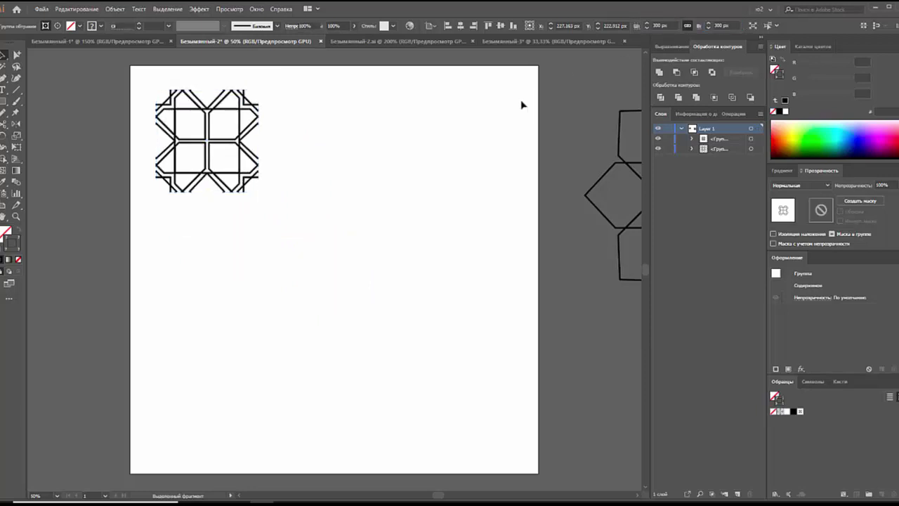
- Set the tile's stroke weight to 4 pt
left_click(259, 167)
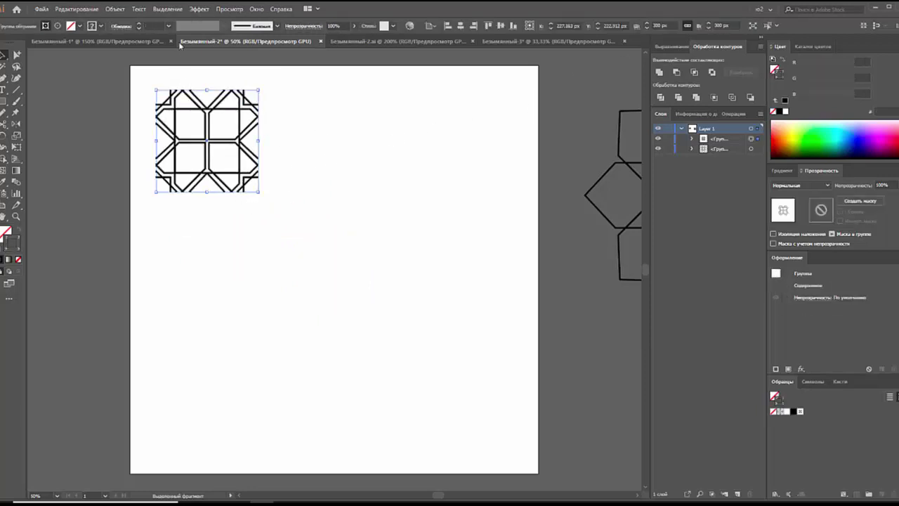
left_click(168, 25)
left_click(182, 77)
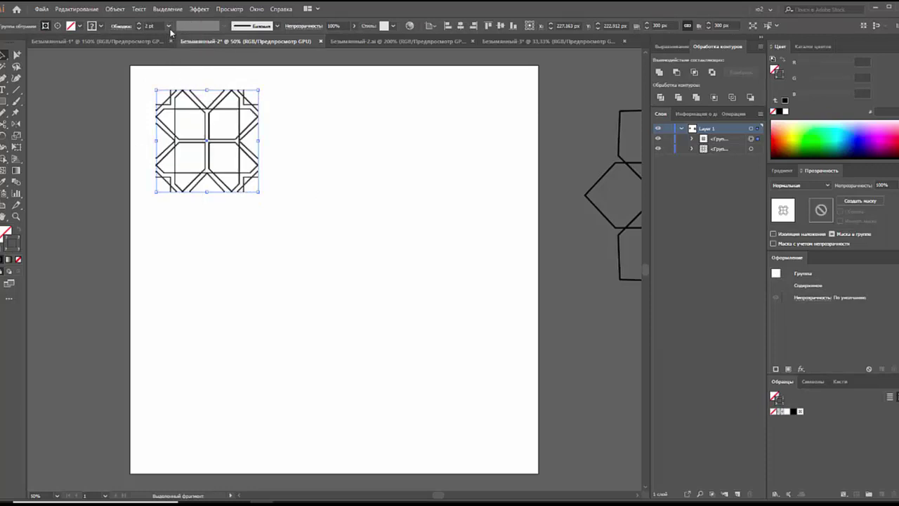
left_click(168, 26)
left_click(181, 100)
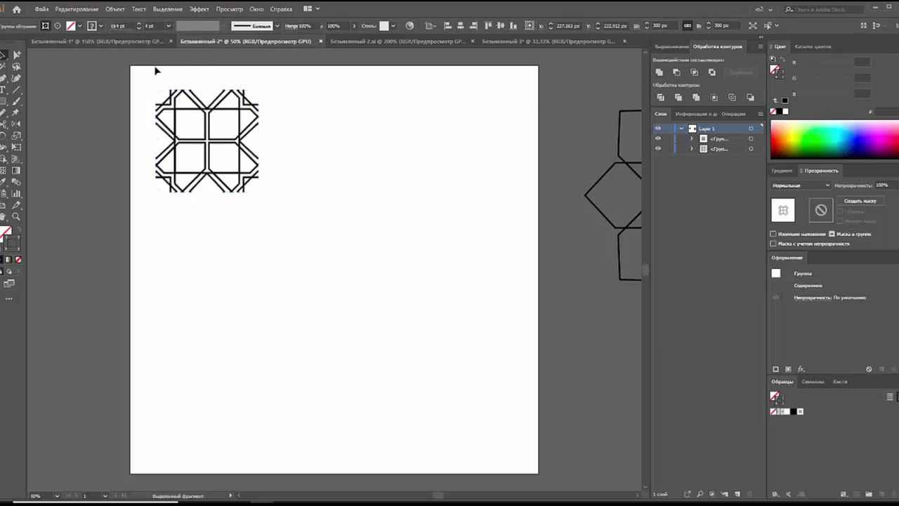
key("ctrl+z")
key("ctrl+shift+z")
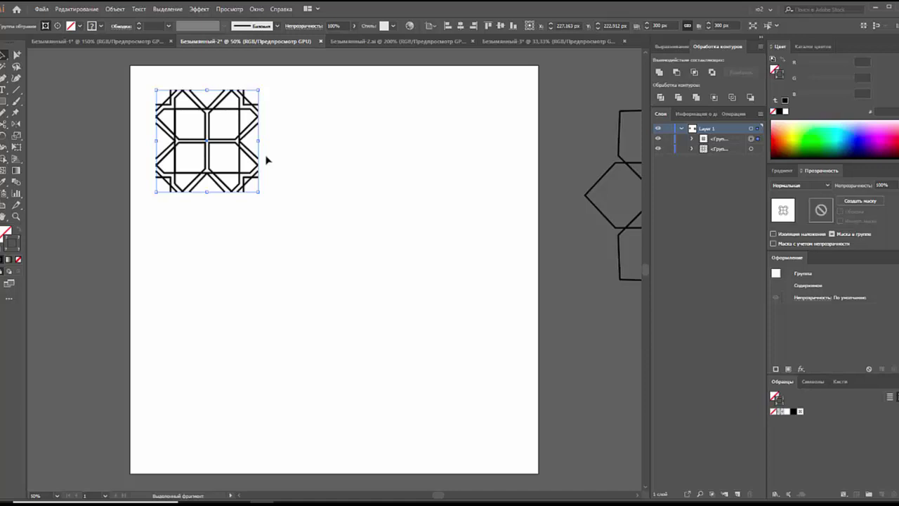
- Make a Move copy of the tile 300 px right and 0 px vertically
left_click(117, 10)
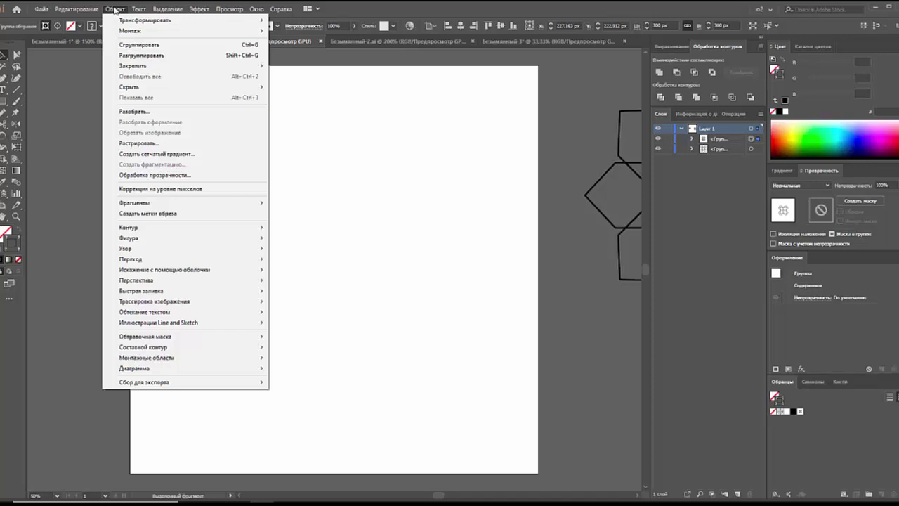
mouse_move(154, 21)
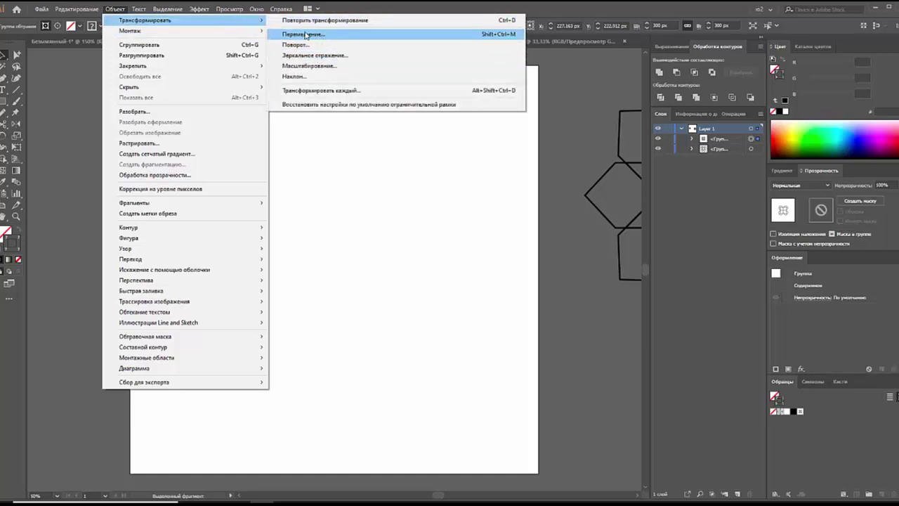
left_click(304, 35)
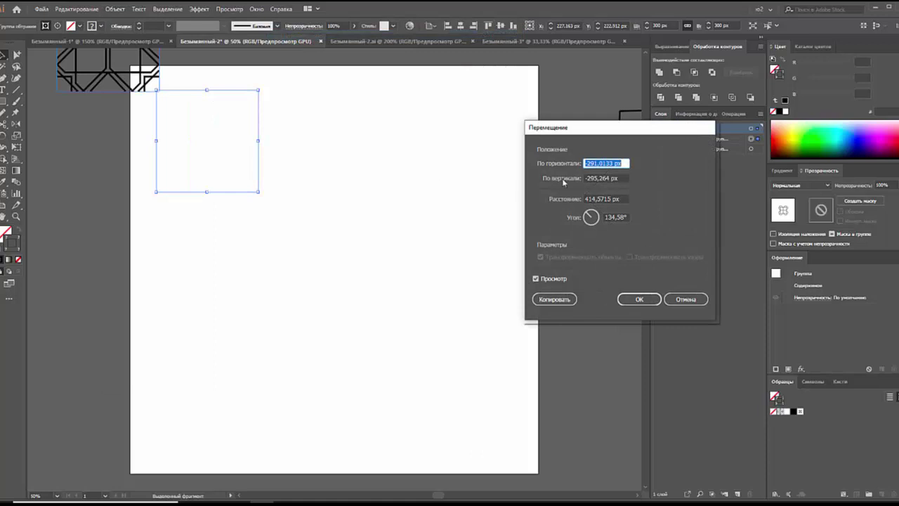
type("300")
key("Tab")
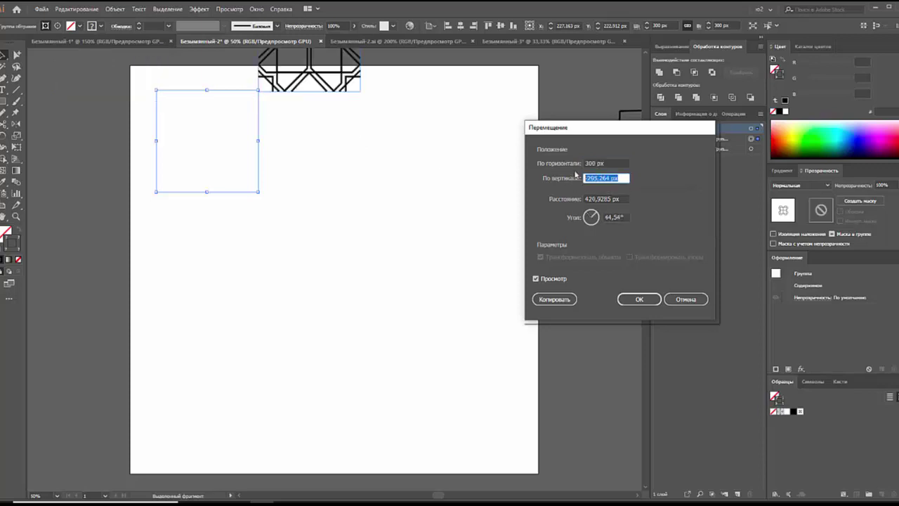
type("0")
left_click(554, 280)
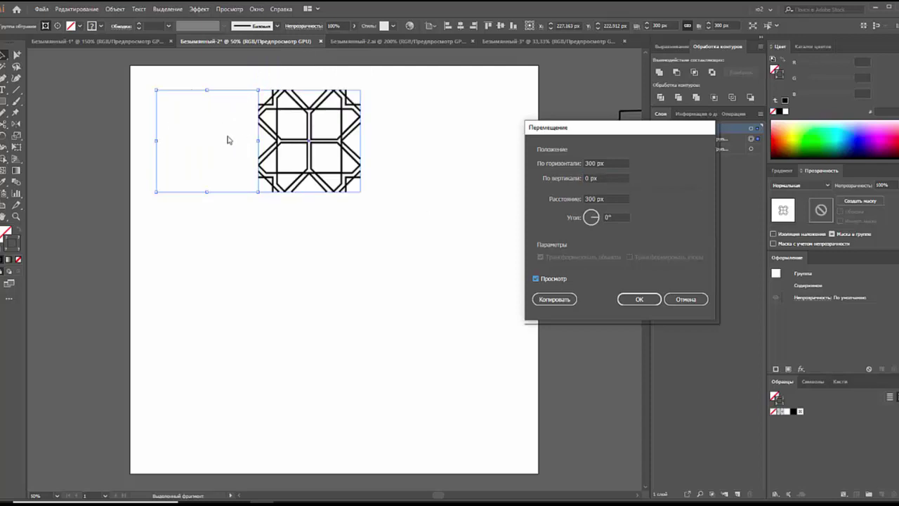
left_click(554, 299)
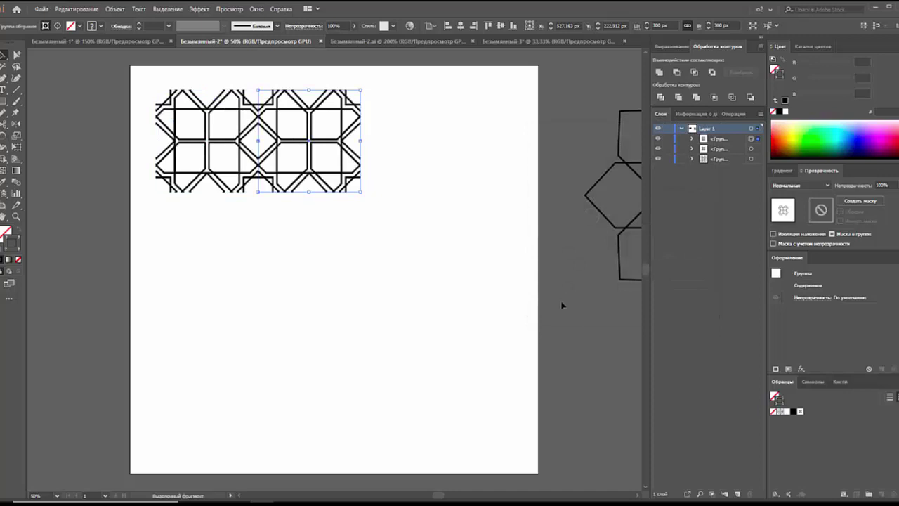
- Repeat the move with Ctrl+D and select all four tiles of the row
key("ctrl+d")
key("ctrl+d")
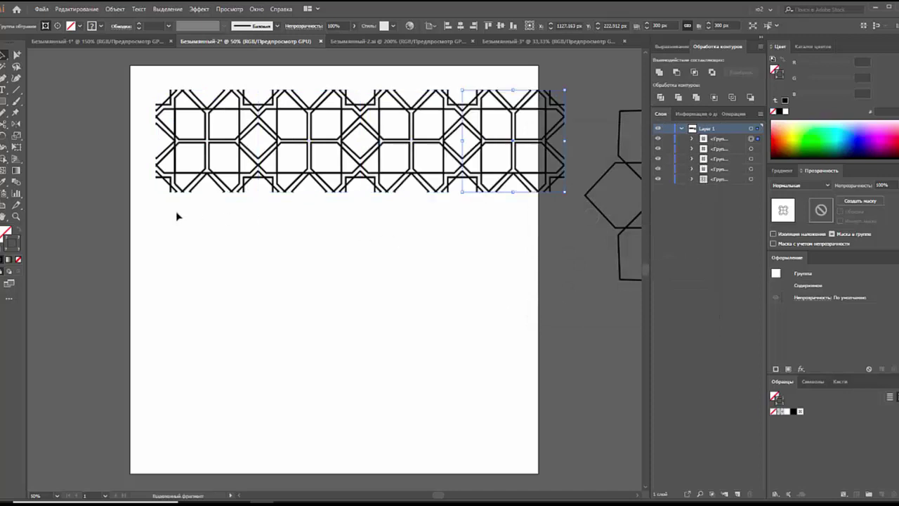
left_click(465, 140, "shift")
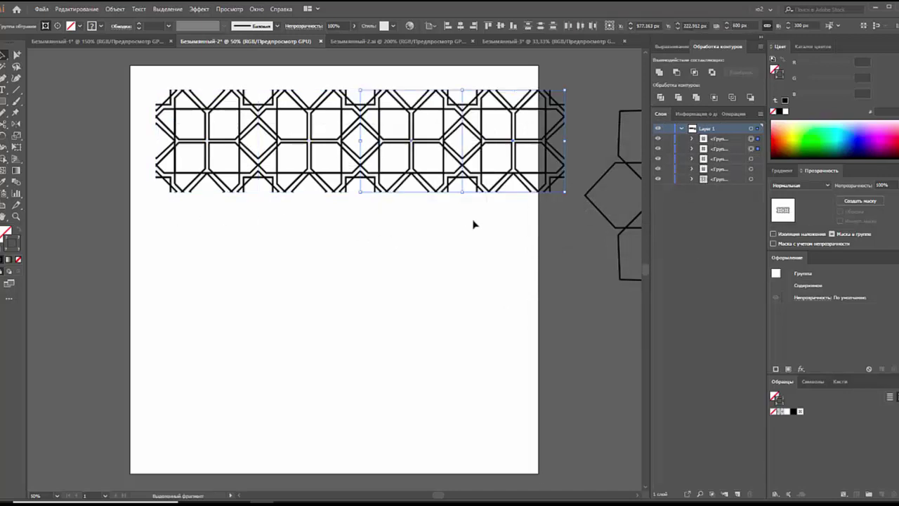
left_click(193, 120, "shift")
left_click(349, 146, "shift")
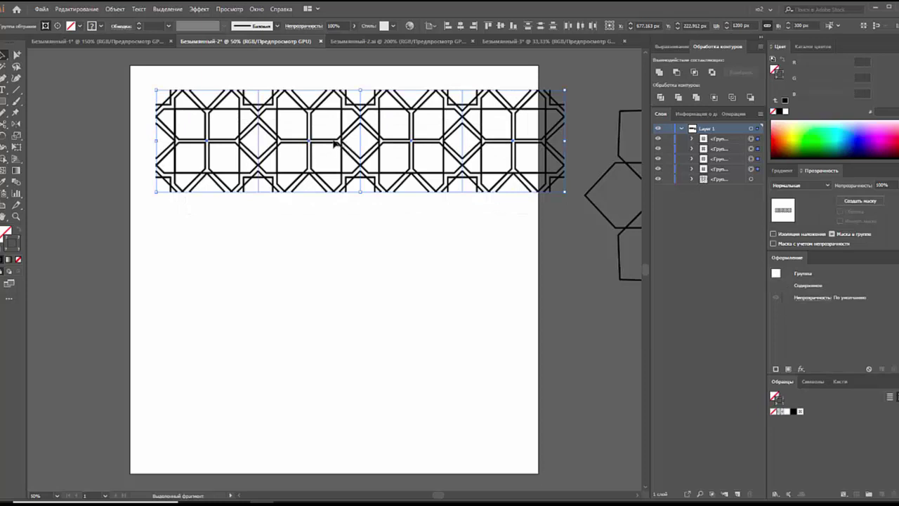
mouse_move(211, 207)
left_mouse_down()
mouse_move(485, 141)
mouse_move(457, 127)
left_mouse_up()
- Copy the tile row 300 px downward and repeat it twice for four rows
left_click(553, 130)
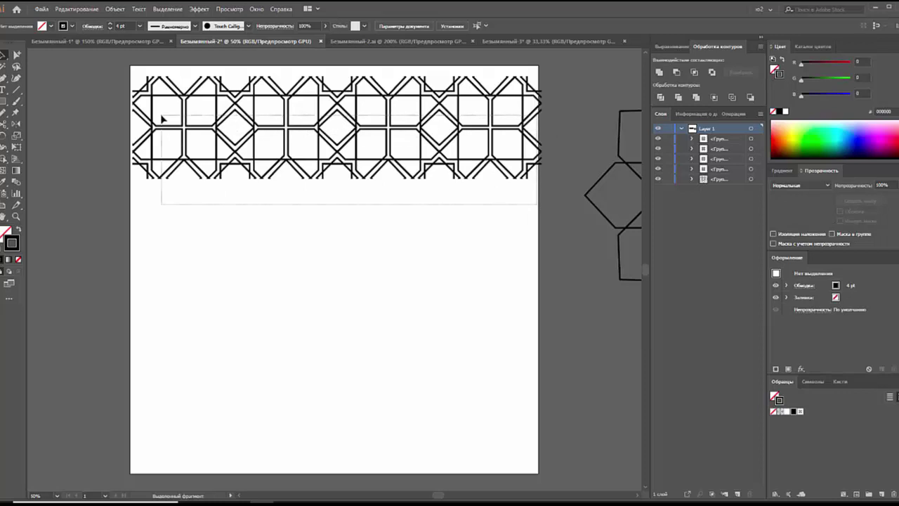
left_click_drag(534, 207, 160, 118)
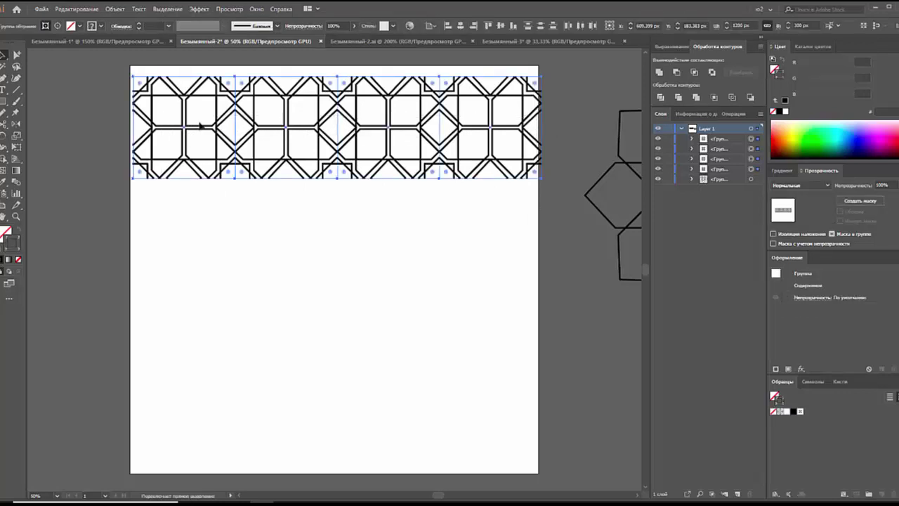
key("Return")
type("0")
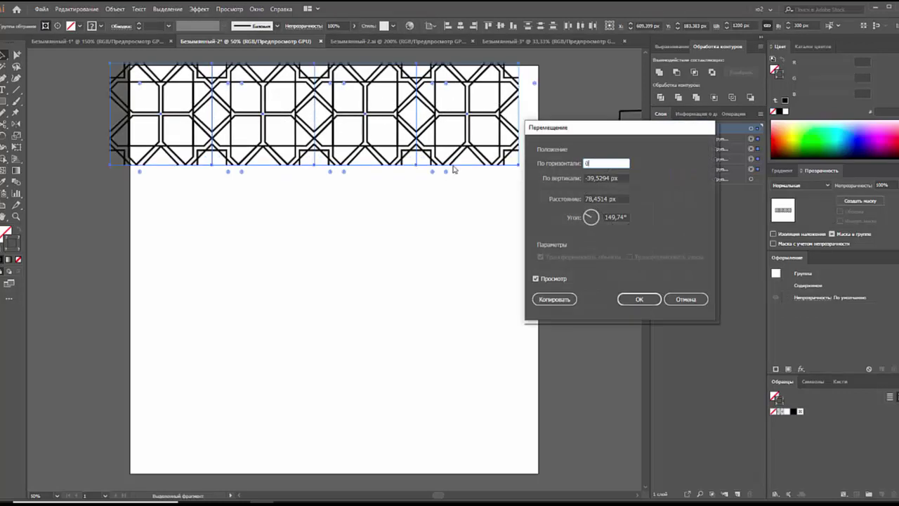
key("Tab")
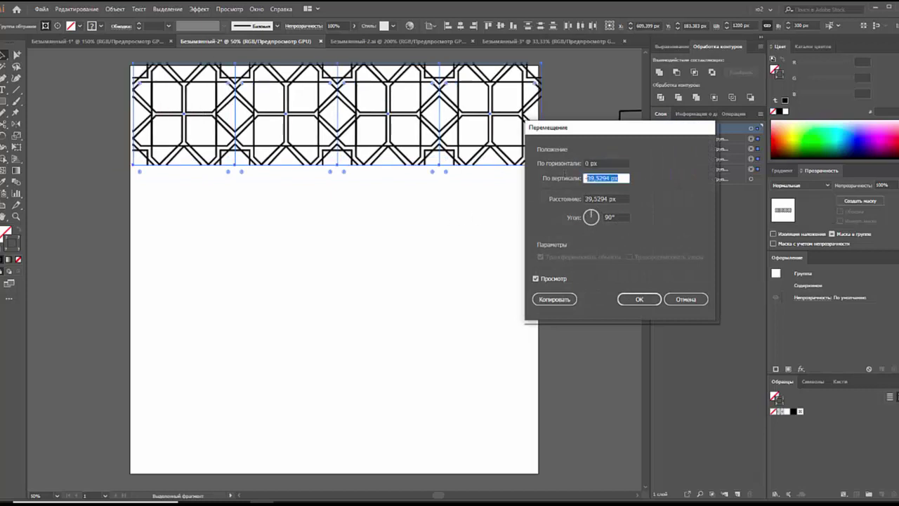
type("300")
key("Tab")
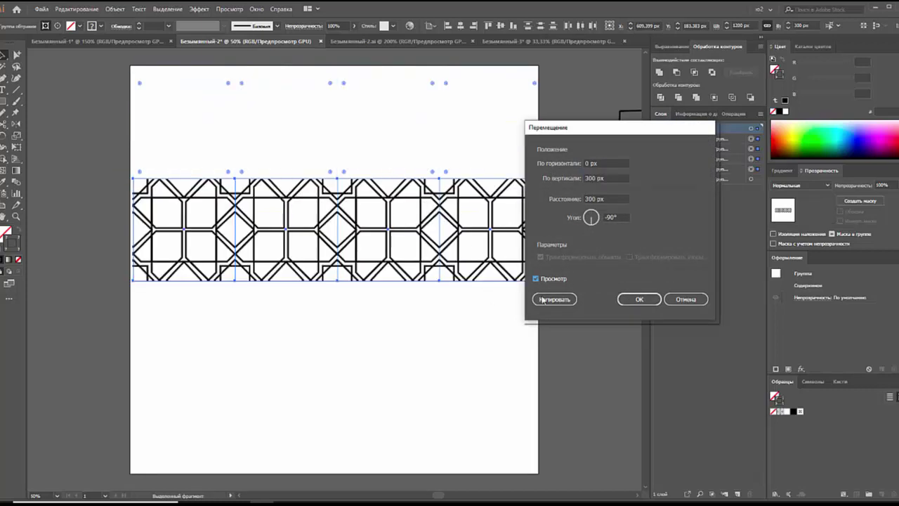
left_click(543, 300)
key("ctrl+d")
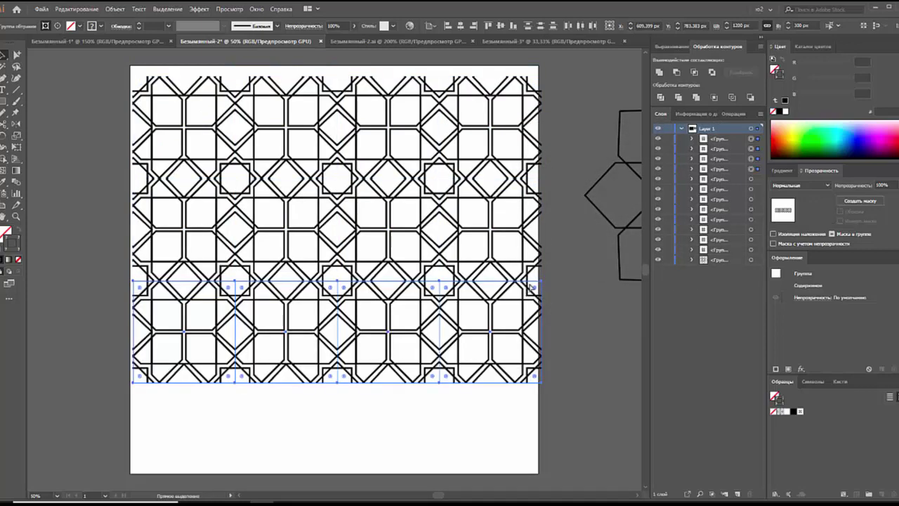
key("ctrl+d")
- Shrink the whole tiled pattern to fit the artboard, nudge it right, then view Безымянный-2.ai
left_click(558, 100)
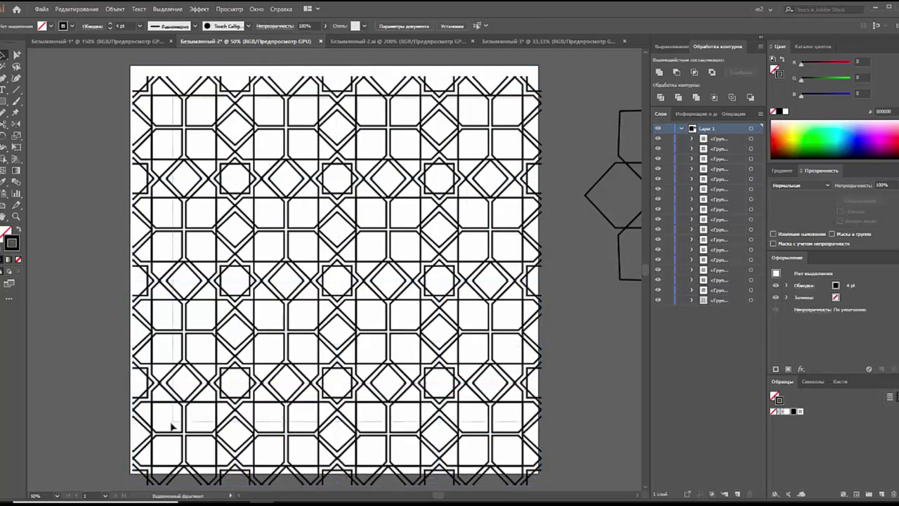
key("ctrl+a")
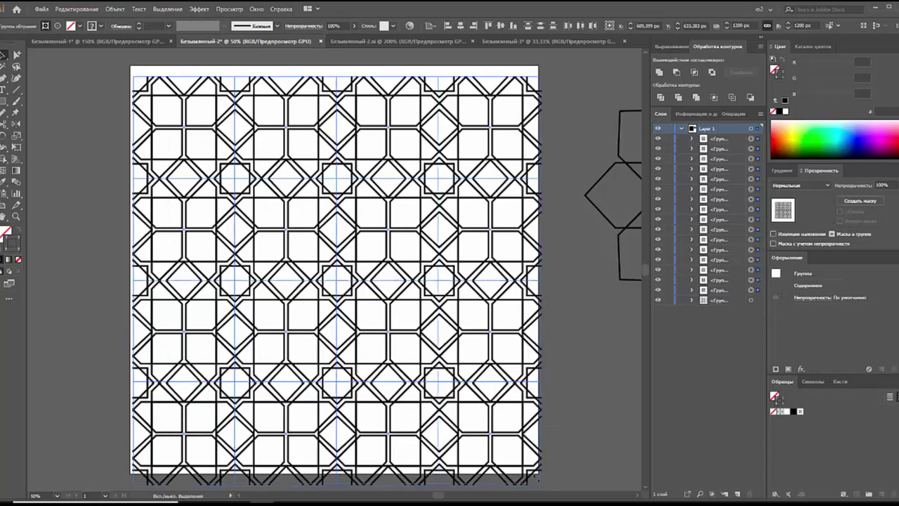
left_click_drag(538, 484, 481, 423)
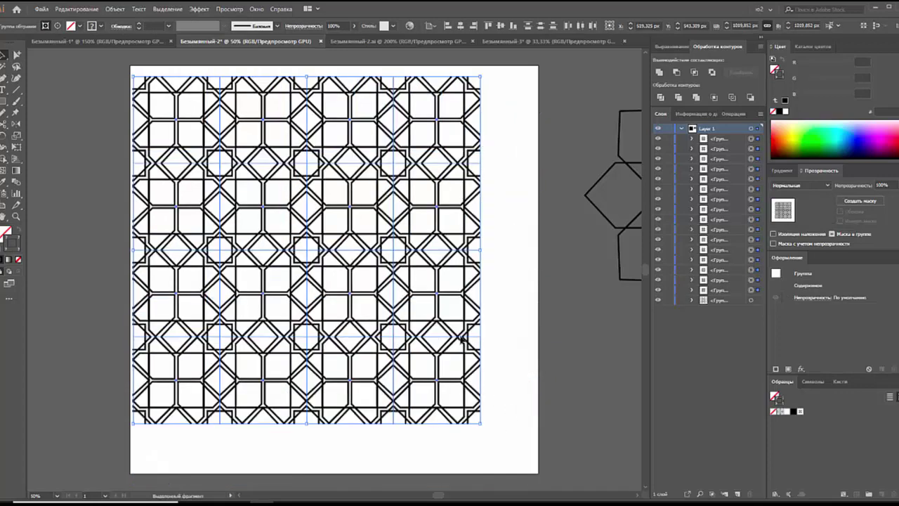
left_click_drag(460, 338, 487, 341)
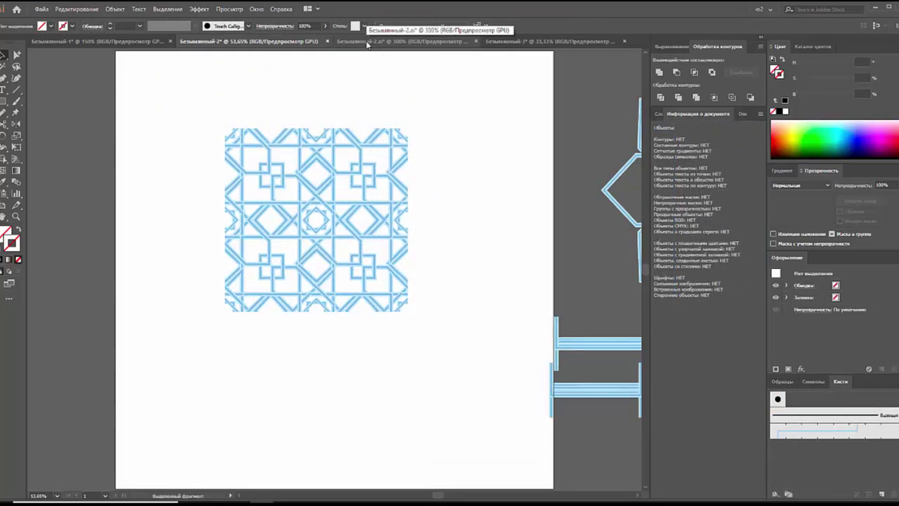
left_click(367, 42)
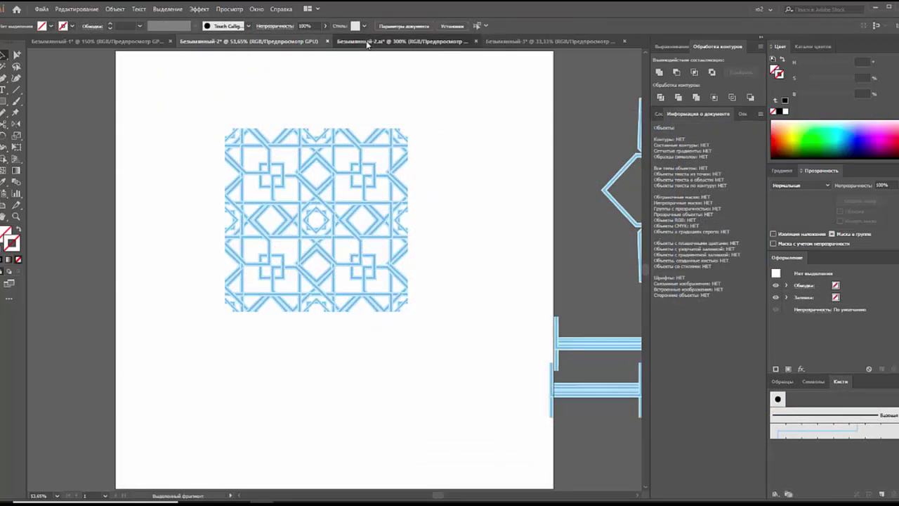